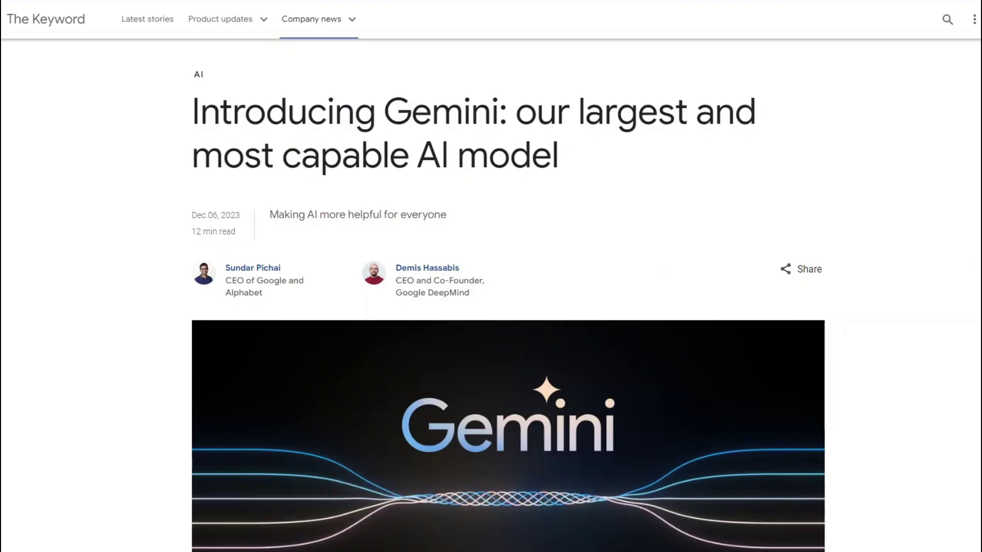
- Scroll the 'Introducing Gemini' article down to its state-of-the-art benchmark table versus GPT-4
scroll(508, 295, down, 4)
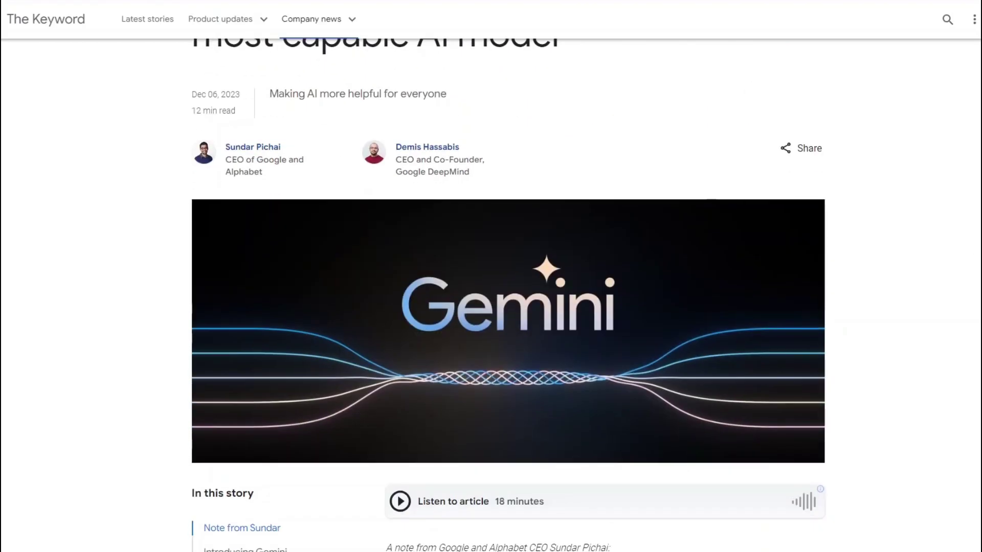
scroll(508, 295, down, 5)
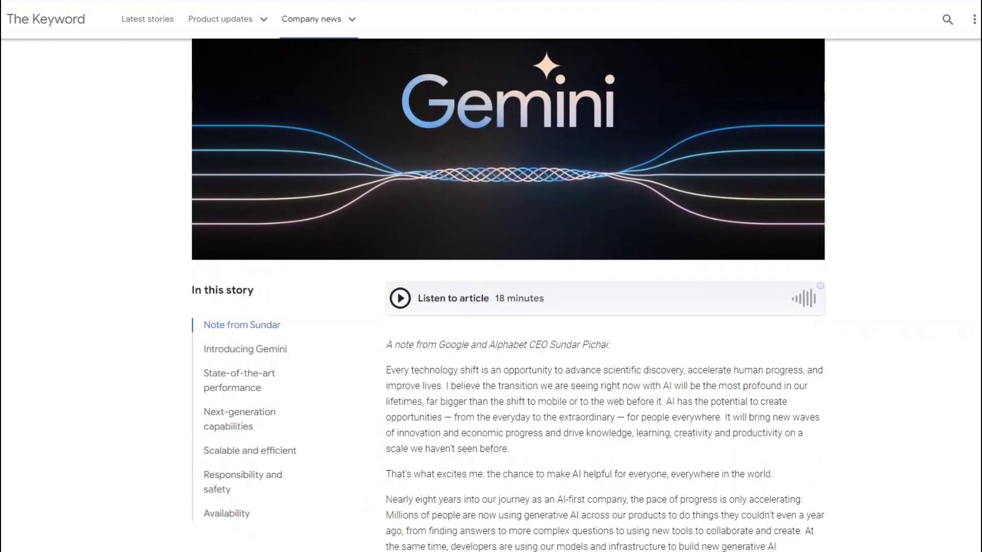
scroll(508, 296, down, 6)
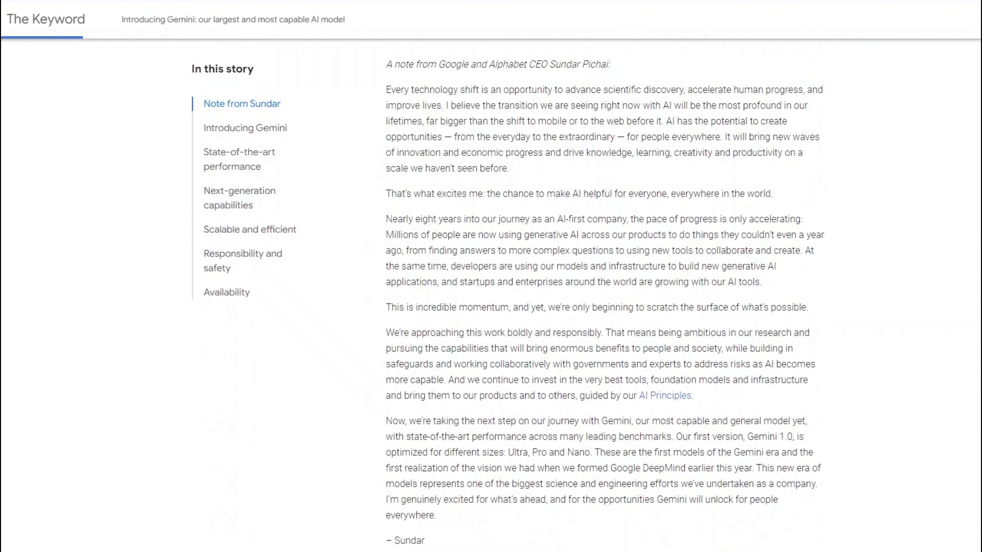
scroll(508, 296, down, 5)
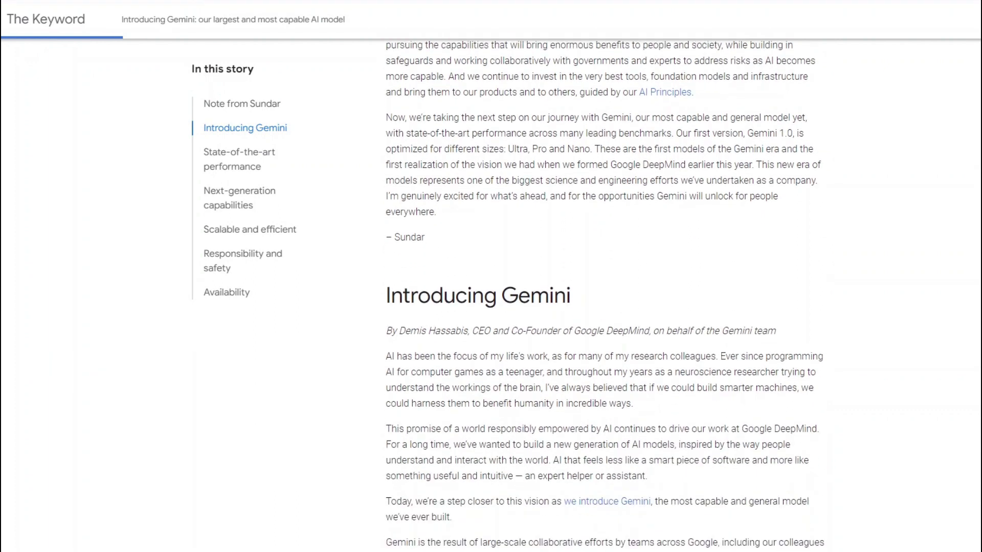
scroll(508, 296, down, 1)
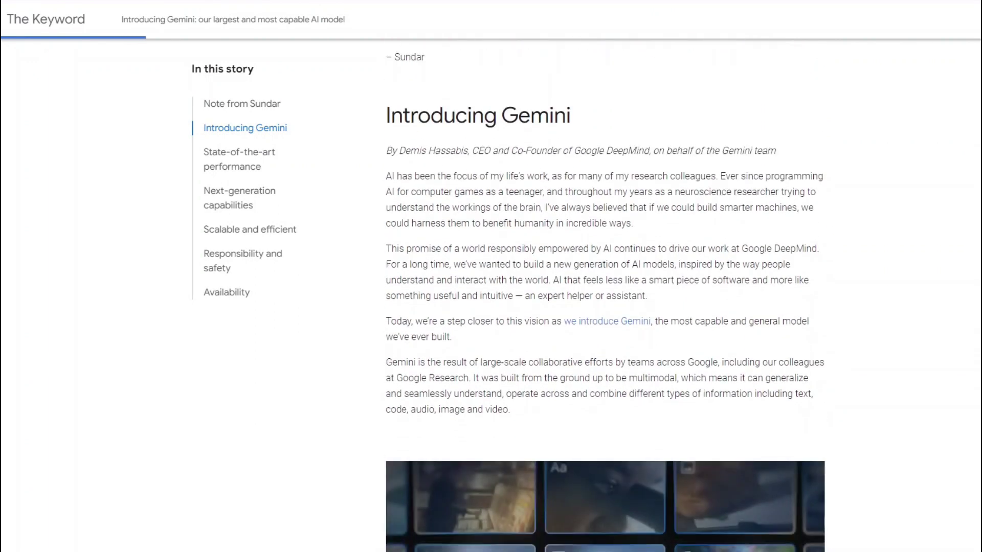
scroll(508, 296, down, 4)
scroll(508, 295, down, 1)
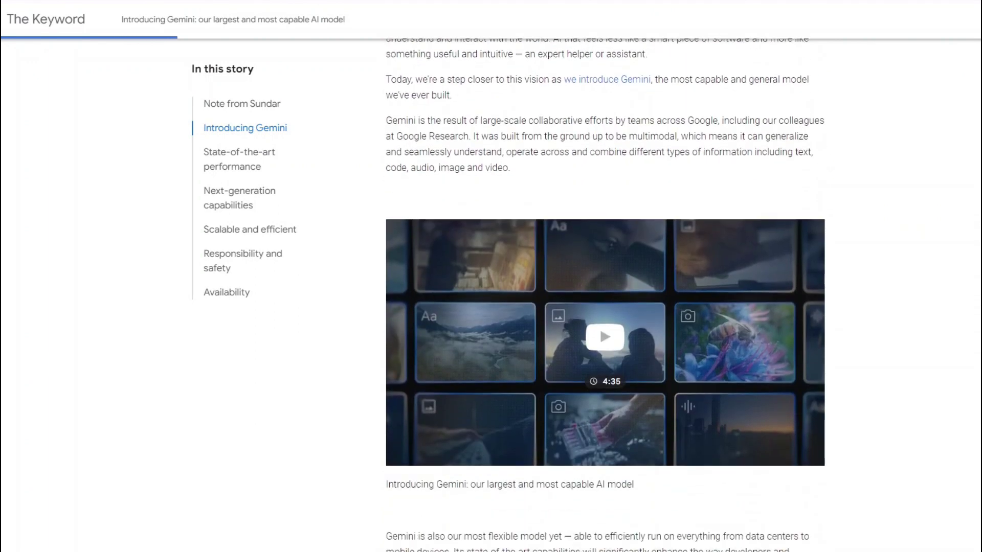
scroll(508, 295, down, 3)
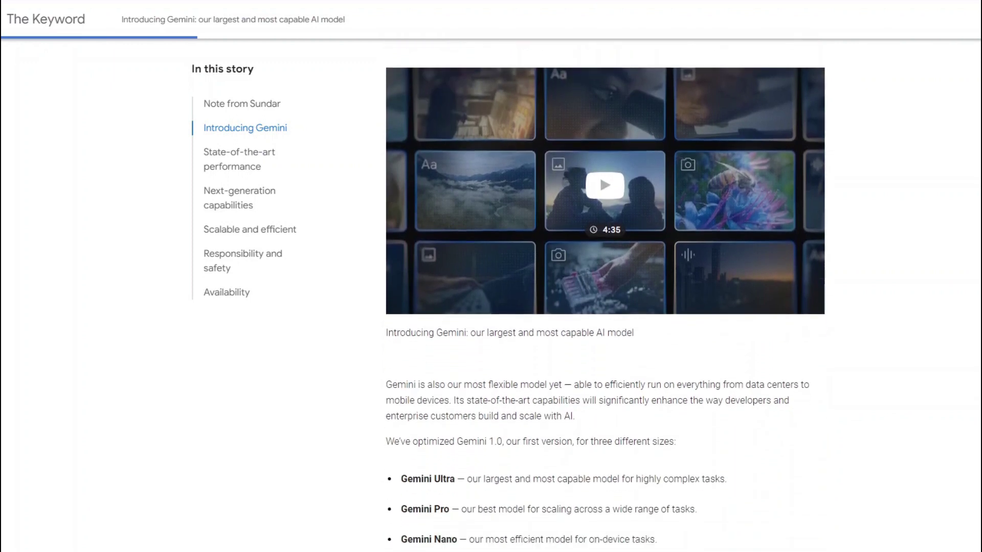
scroll(508, 296, down, 1)
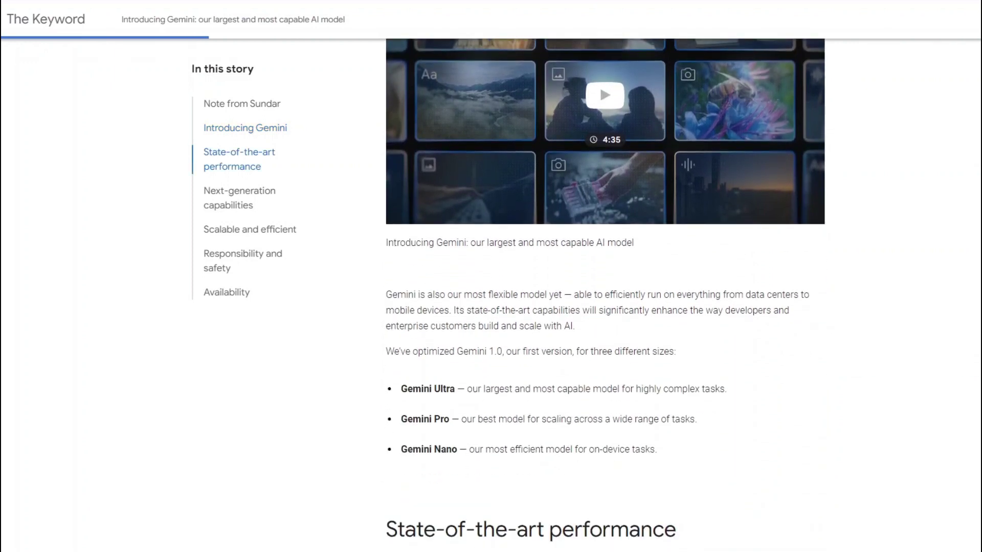
scroll(509, 296, down, 2)
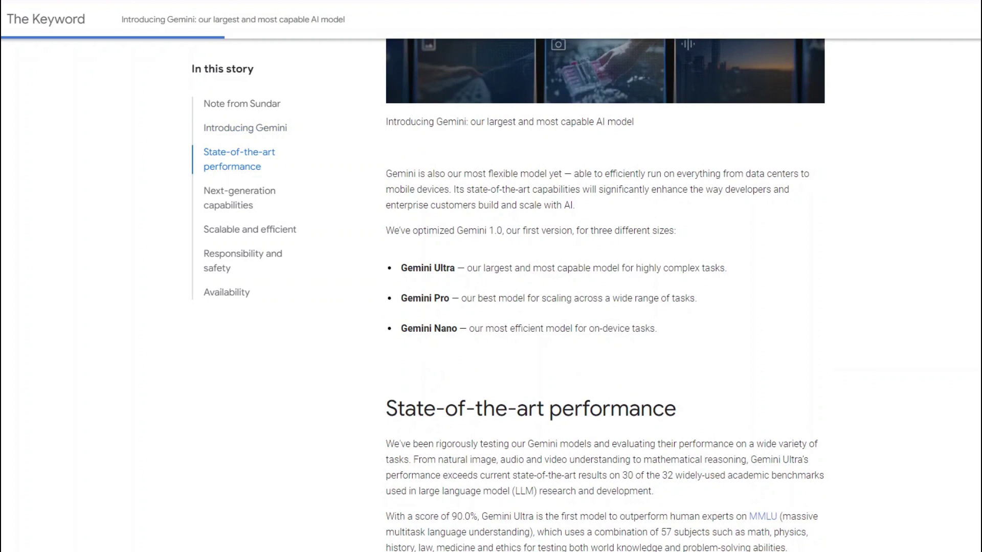
scroll(605, 294, down, 2)
scroll(604, 295, down, 2)
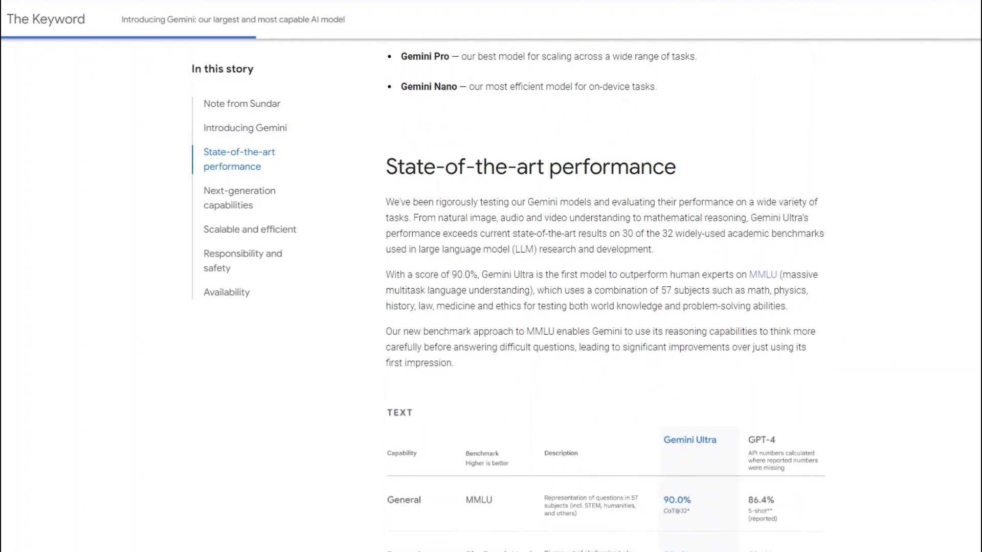
scroll(605, 295, down, 2)
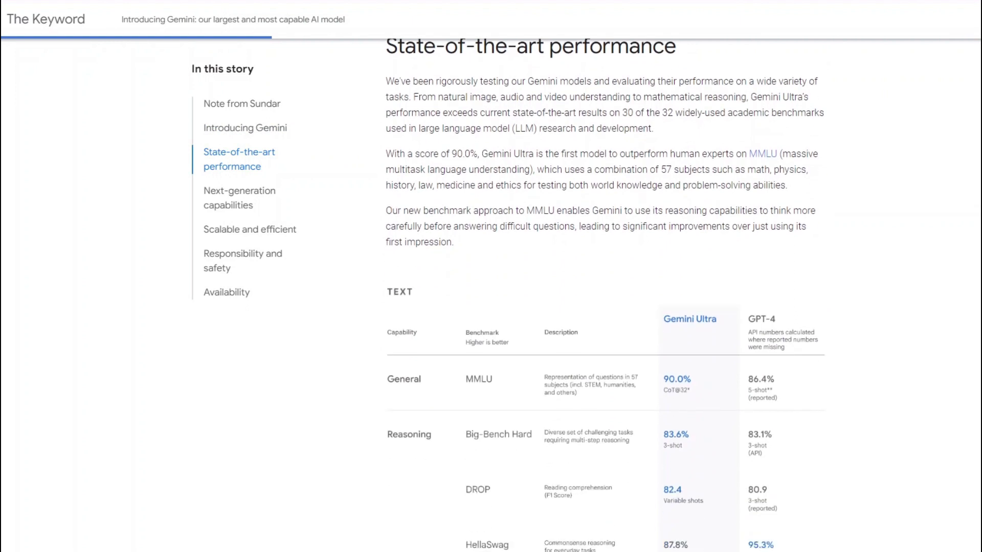
scroll(605, 295, down, 2)
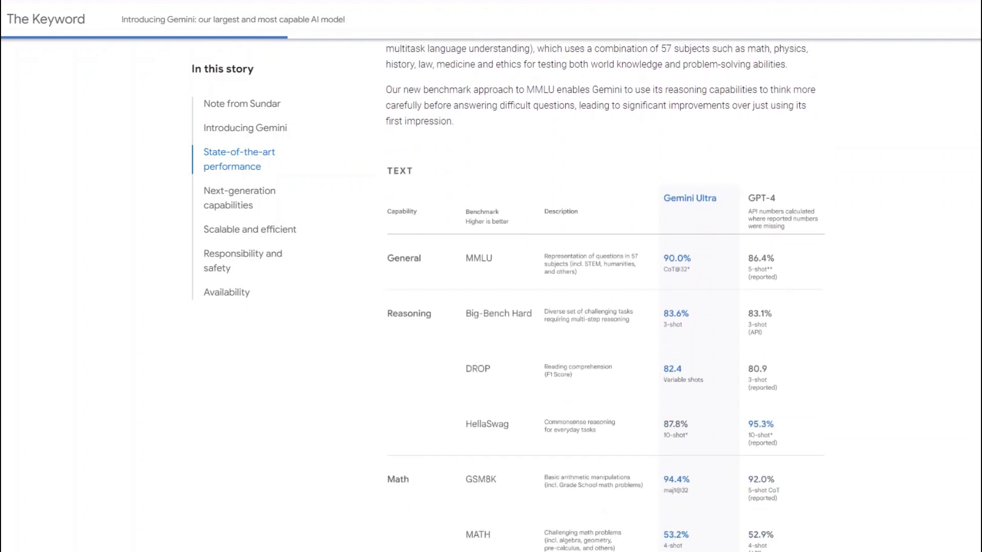
scroll(605, 295, down, 2)
scroll(604, 295, down, 2)
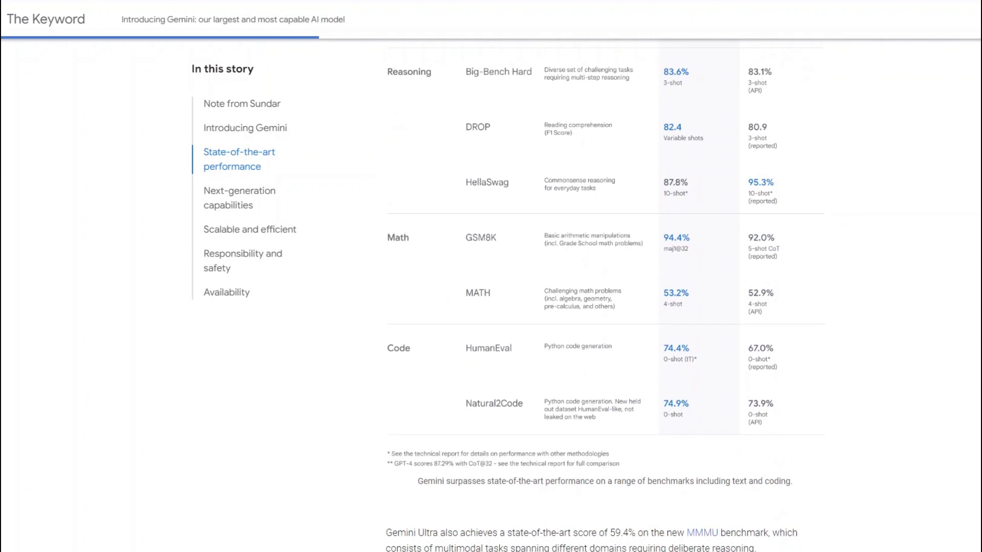
scroll(604, 295, down, 2)
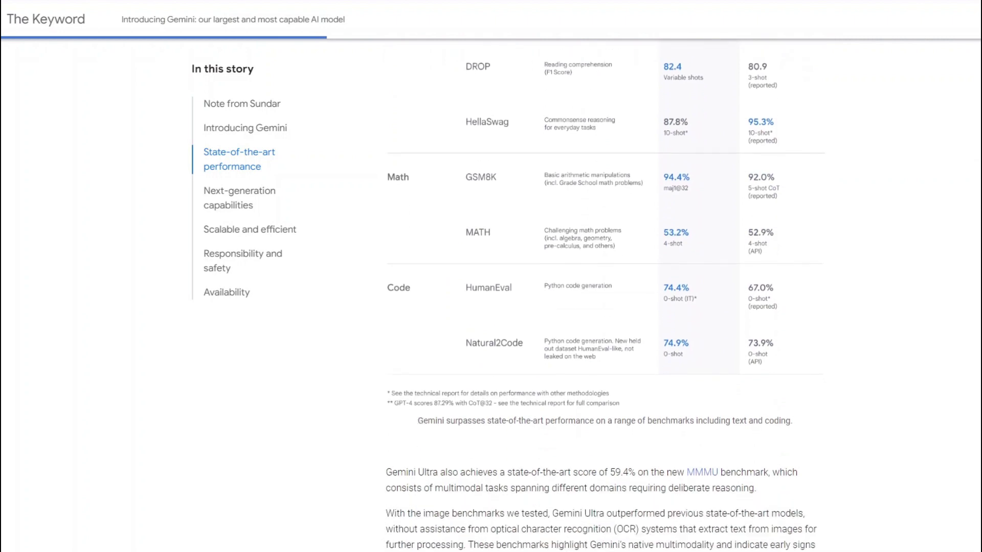
- Confirm the left chat runs Gemini Advanced and the right runs Gemini, leaving both model menus unchanged
scroll(605, 295, down, 2)
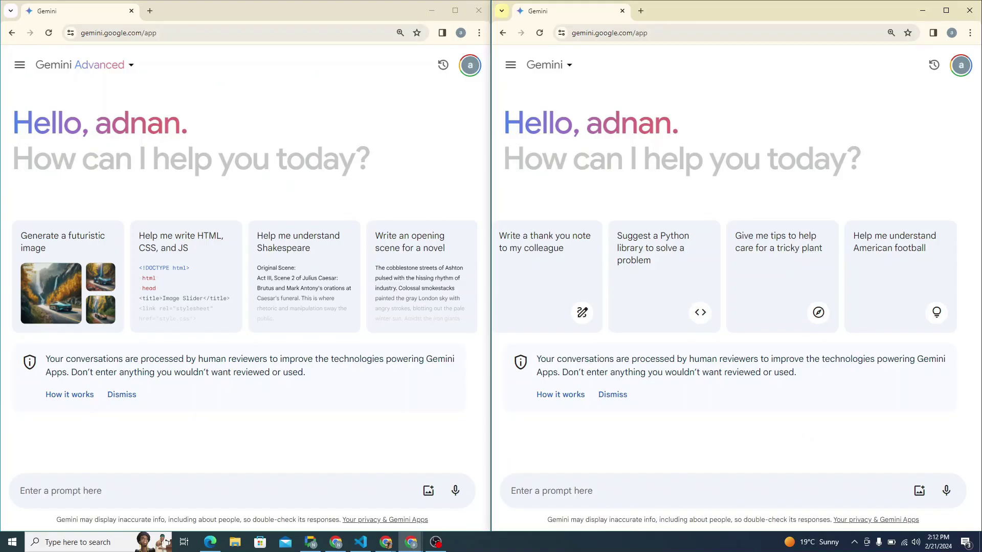
click(558, 68)
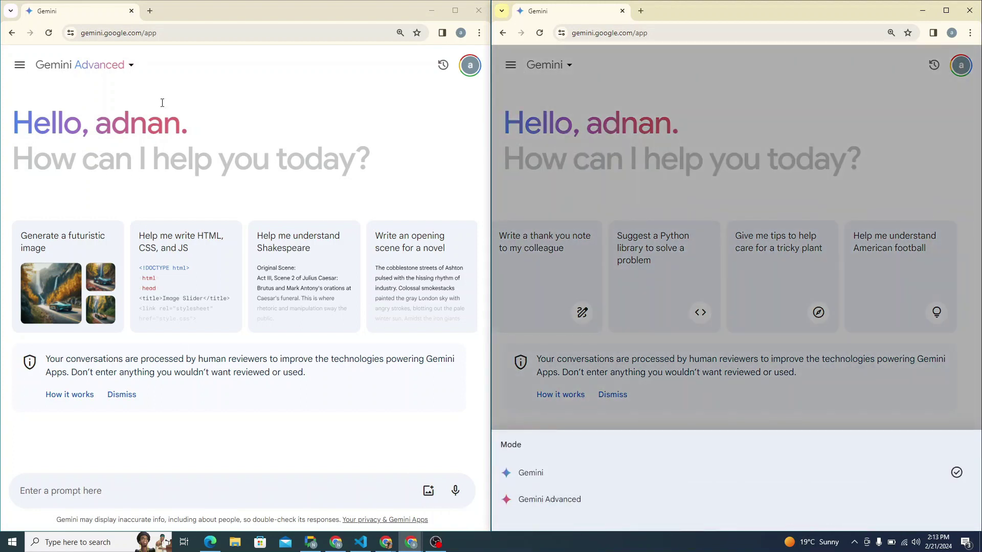
click(122, 68)
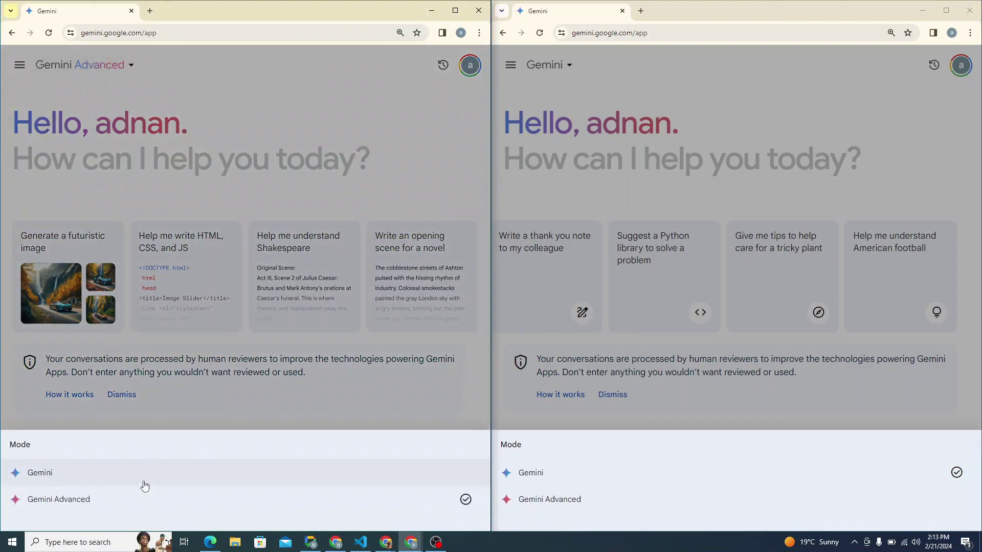
click(249, 390)
click(703, 413)
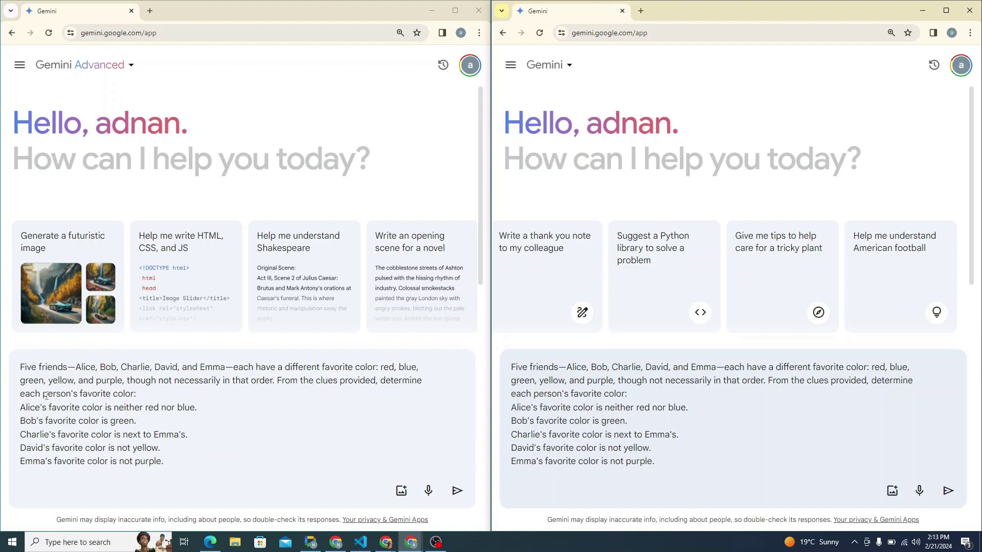
- Review the puzzle's clues about Alice, Bob's green and Emma, then send the puzzle in both chats
drag(47, 394, 143, 390)
drag(49, 408, 197, 408)
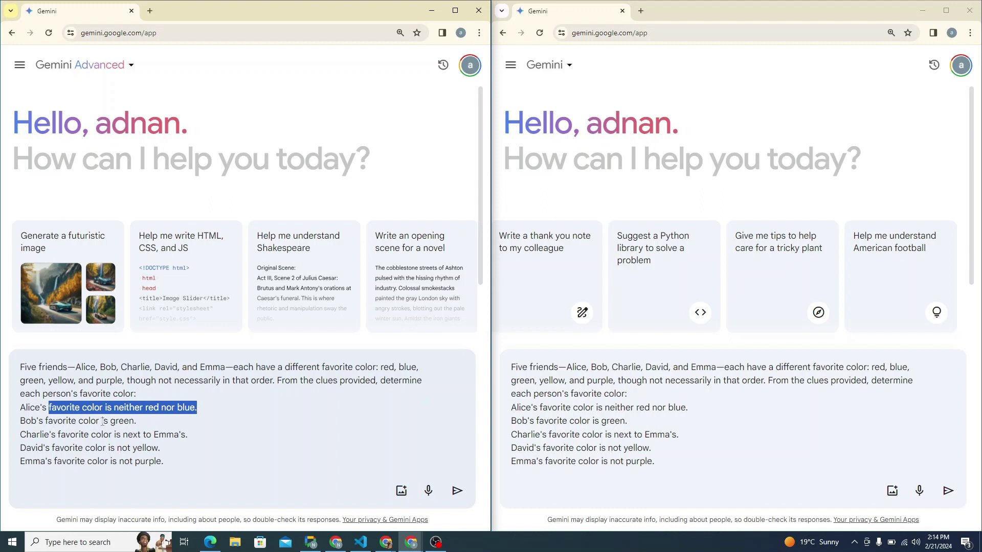
drag(135, 421, 20, 420)
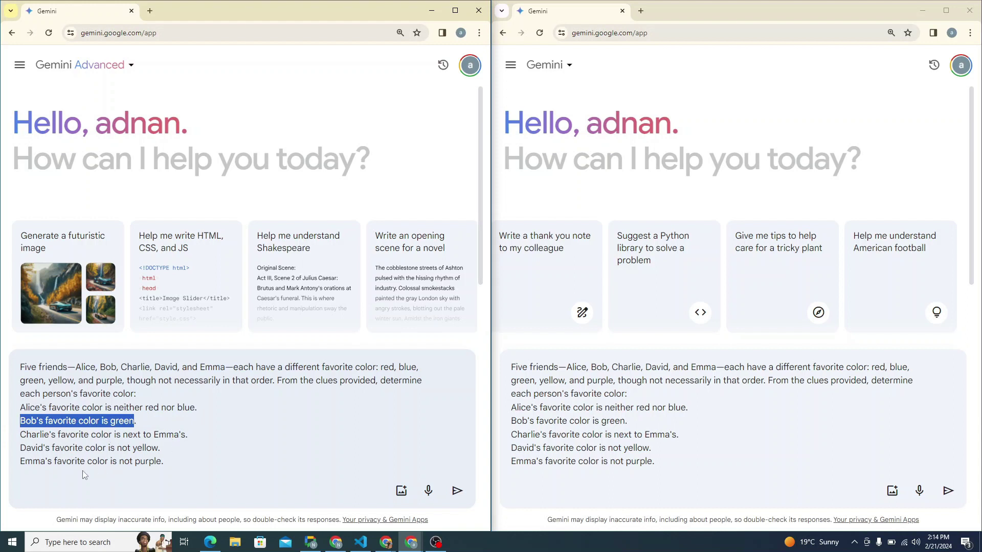
double_click(55, 462)
drag(91, 462, 165, 461)
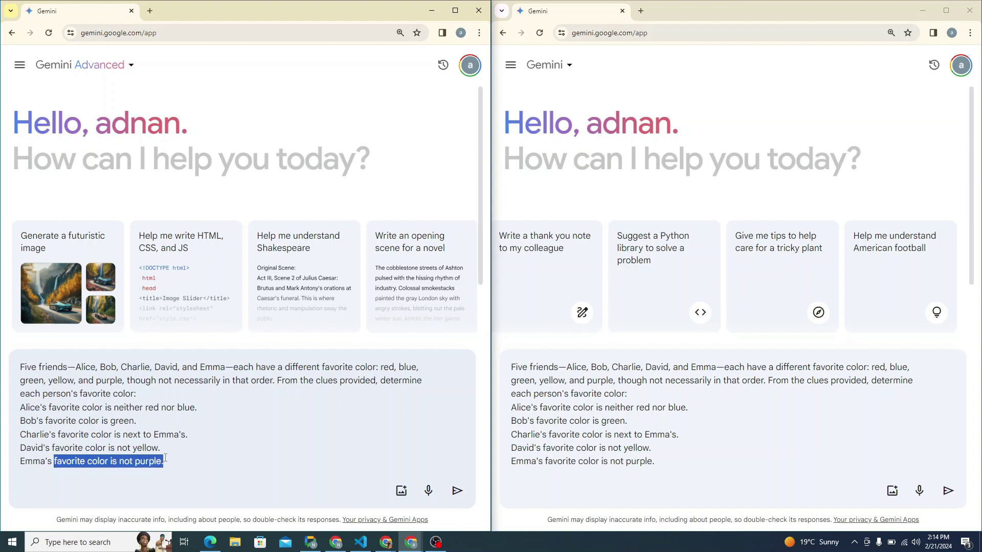
click(146, 465)
key(alt+Tab)
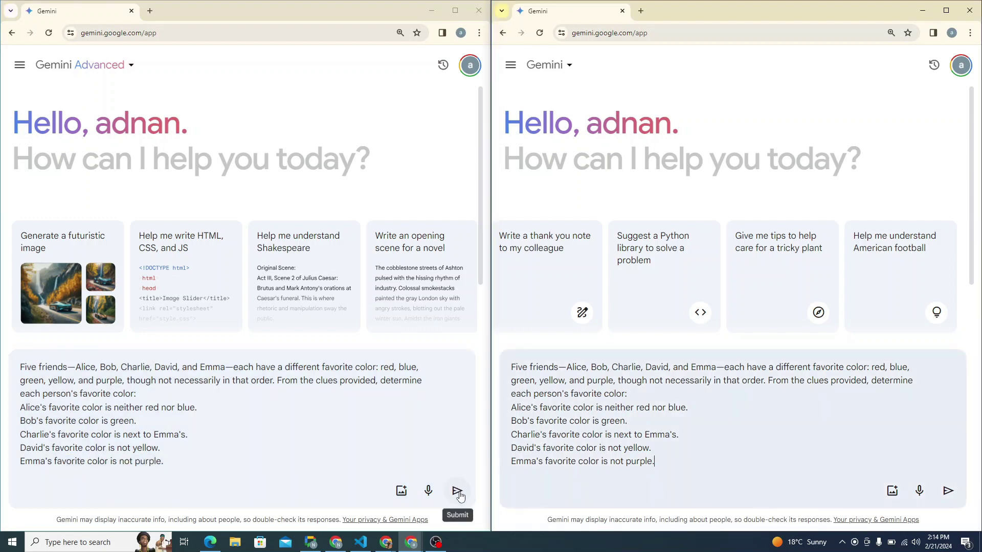
click(458, 491)
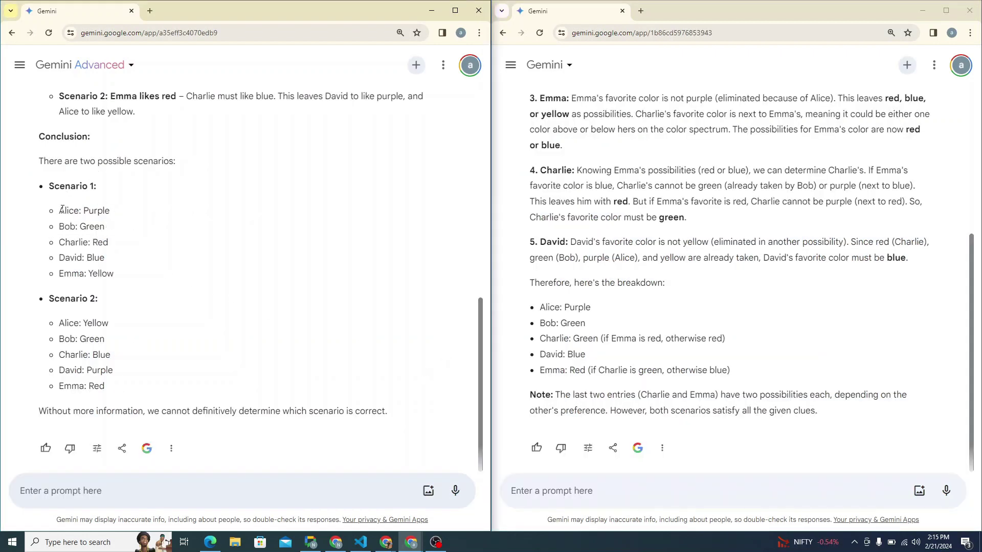
drag(59, 205, 116, 276)
drag(59, 319, 134, 387)
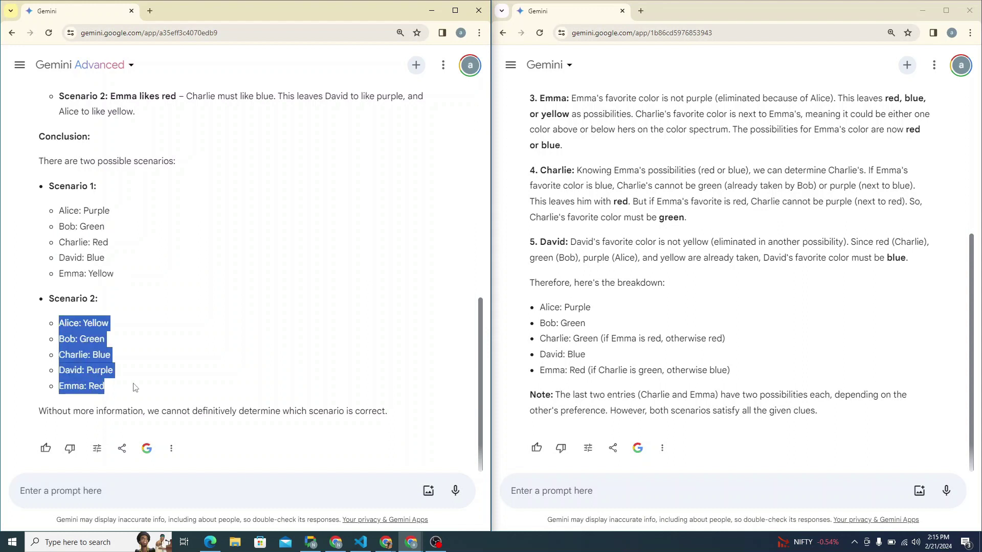
scroll(178, 285, up, 3)
scroll(177, 284, up, 5)
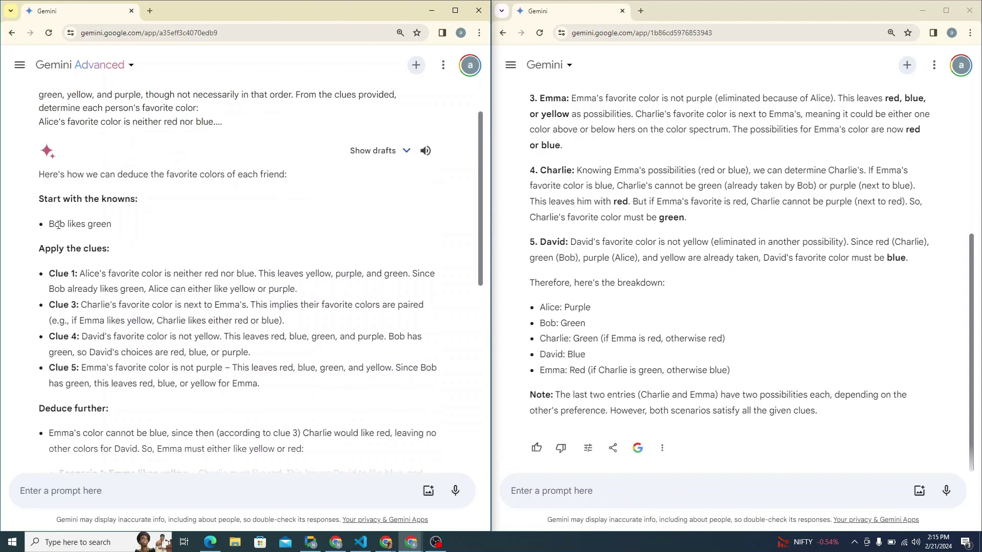
drag(54, 224, 124, 225)
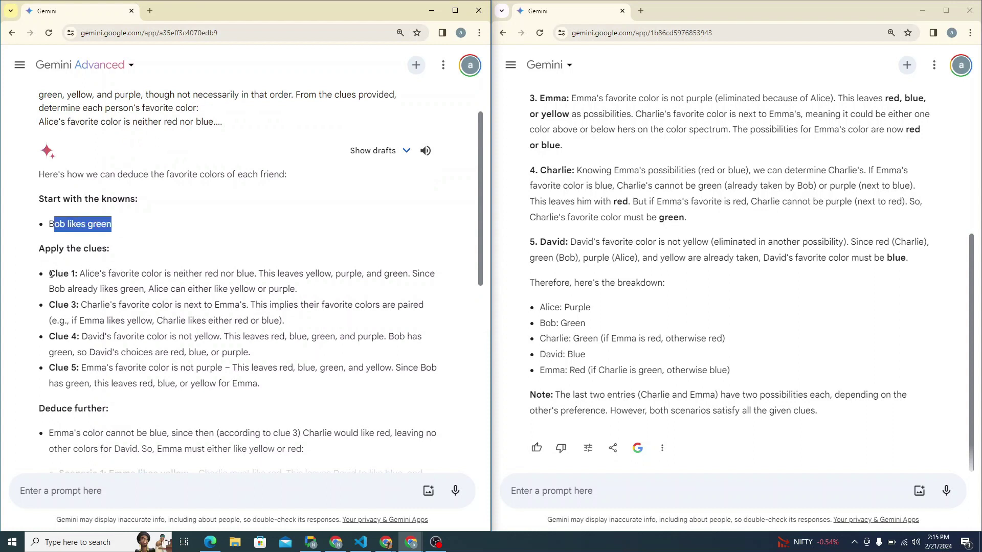
drag(51, 274, 408, 269)
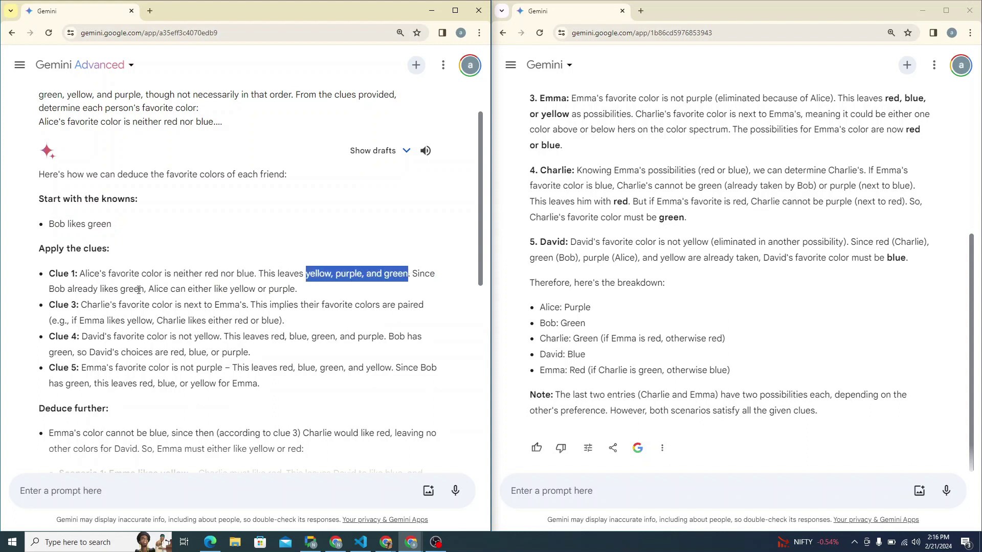
drag(105, 288, 295, 289)
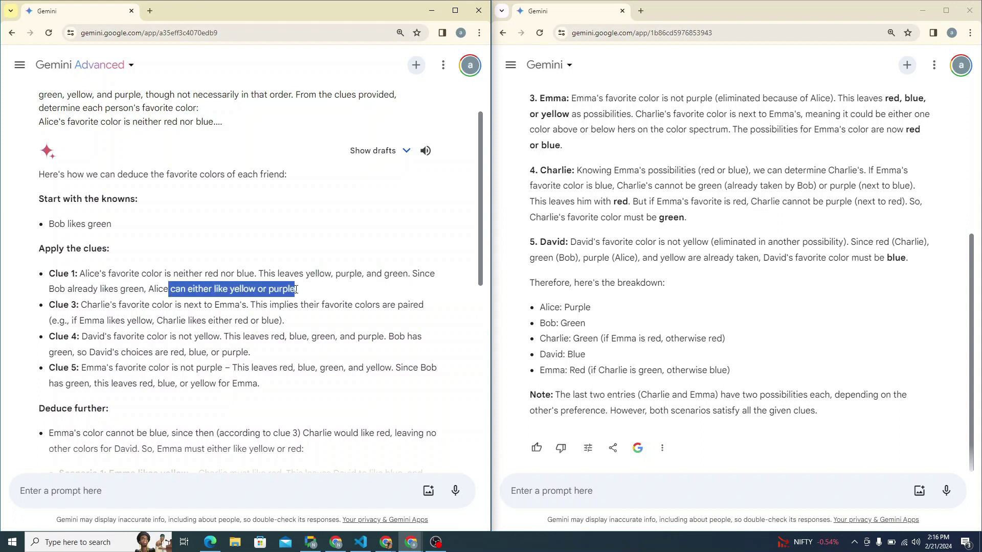
scroll(292, 288, down, 2)
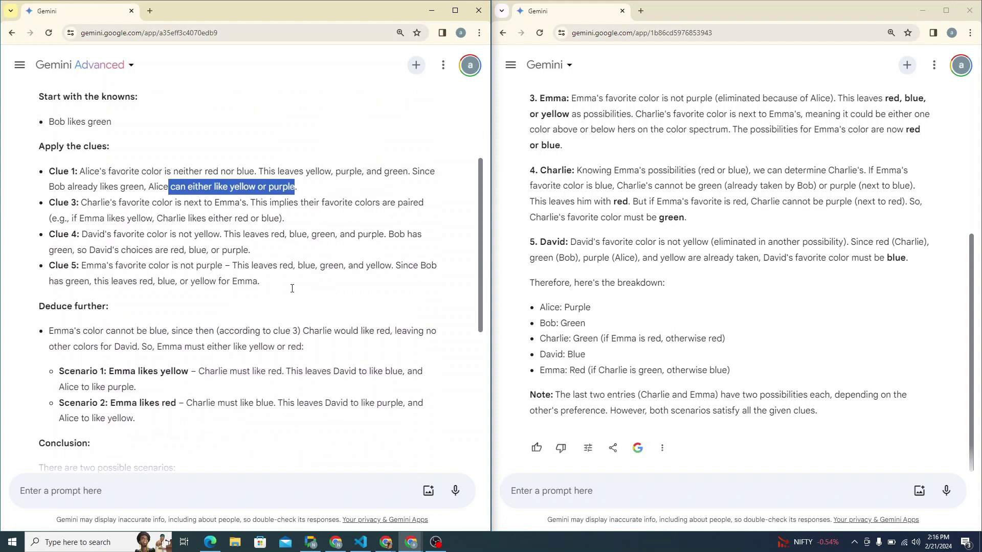
scroll(256, 278, up, 1)
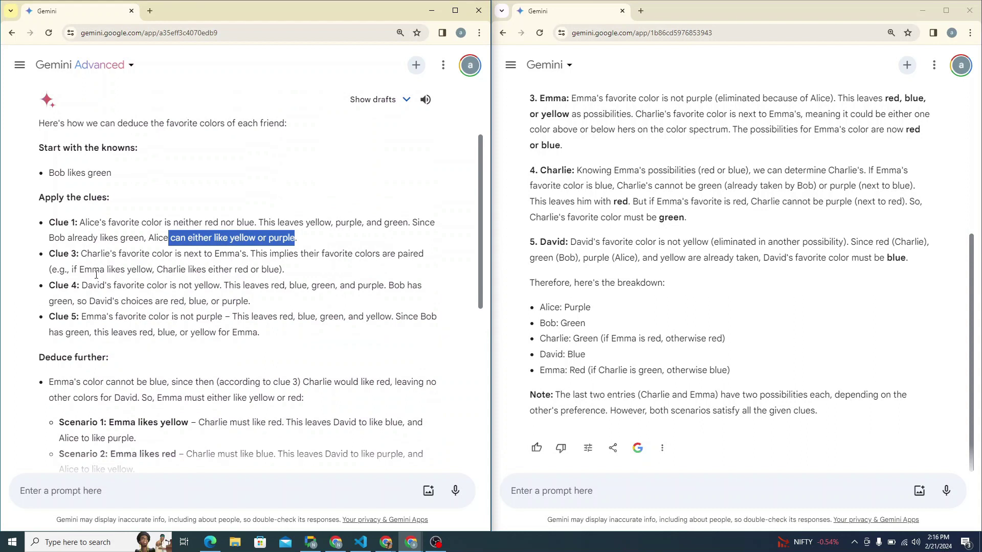
drag(120, 270, 296, 266)
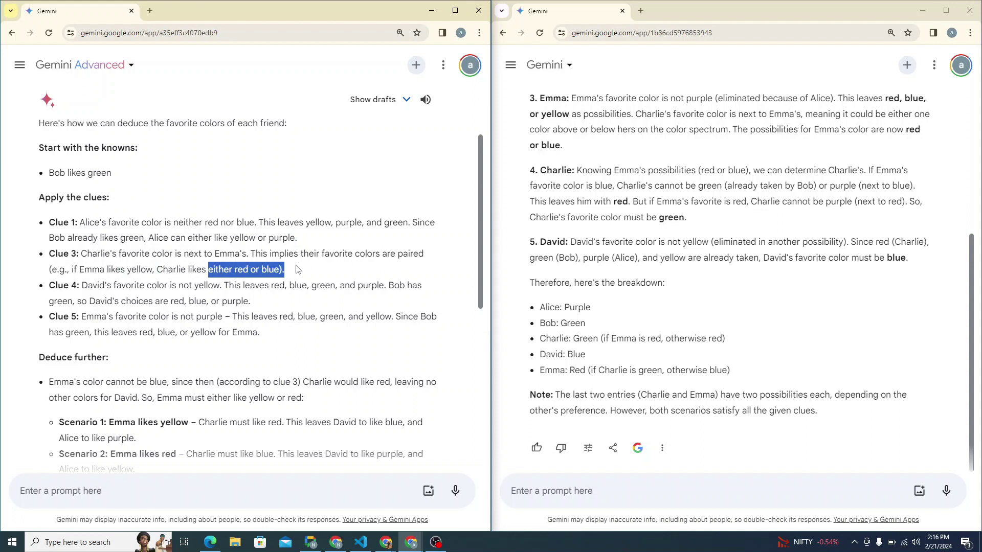
drag(84, 283, 240, 302)
scroll(138, 310, down, 2)
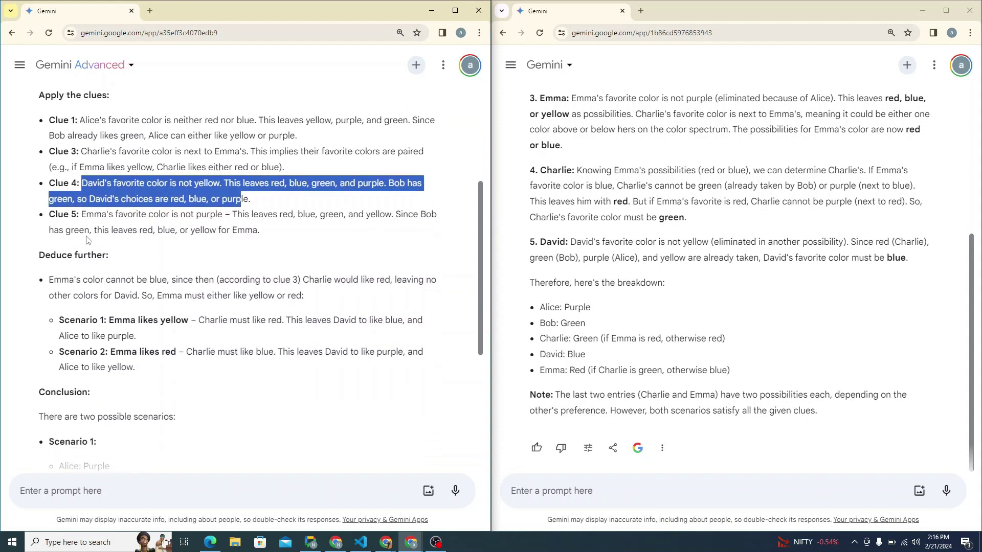
drag(38, 255, 118, 263)
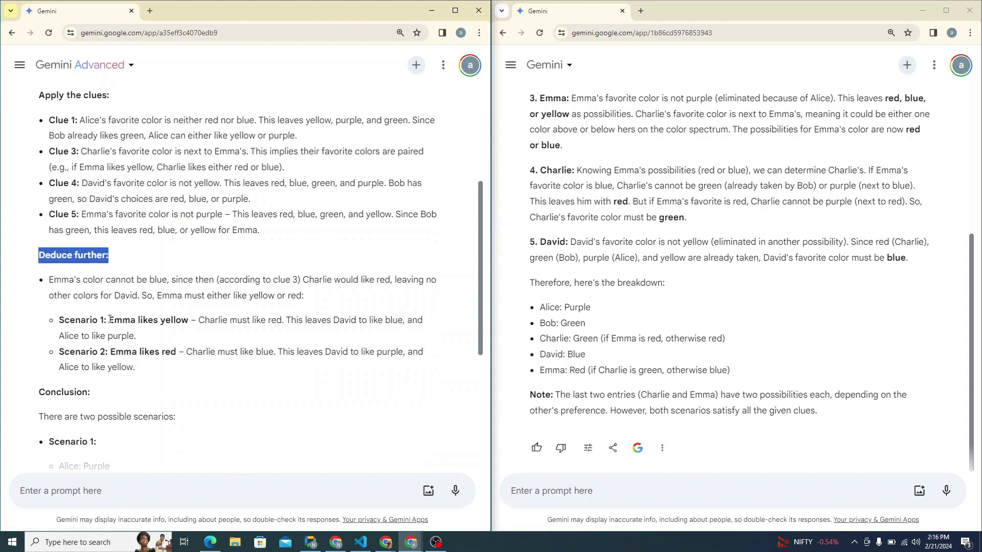
drag(108, 320, 189, 319)
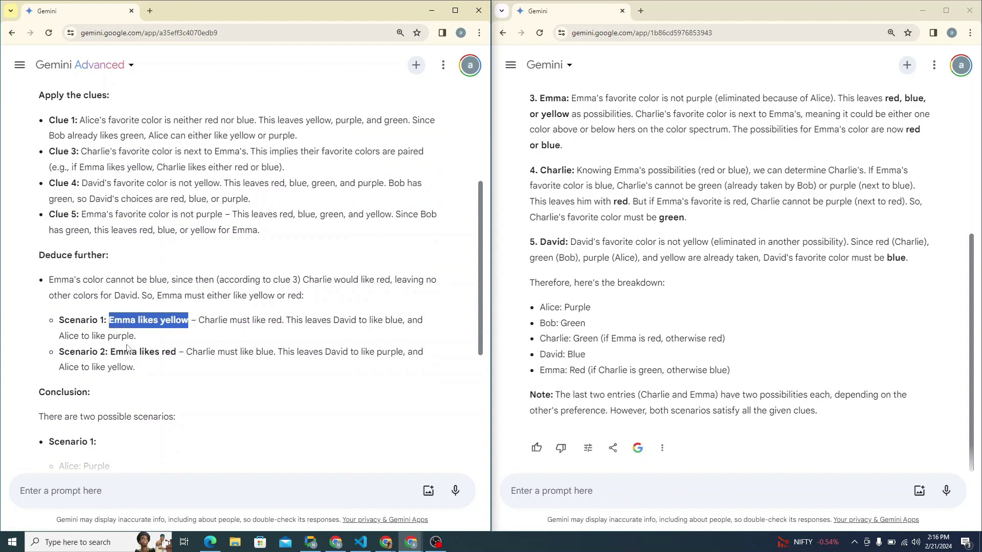
drag(109, 352, 179, 351)
- Scroll through both answers, highlighting the conclusion that Bob's favourite colour is green
scroll(179, 352, down, 2)
scroll(678, 316, up, 4)
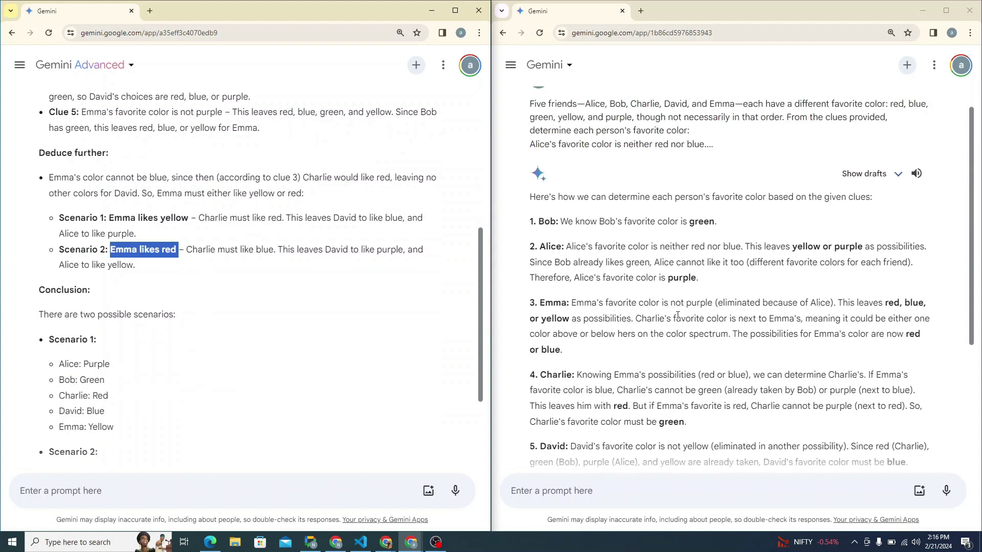
drag(616, 222, 721, 222)
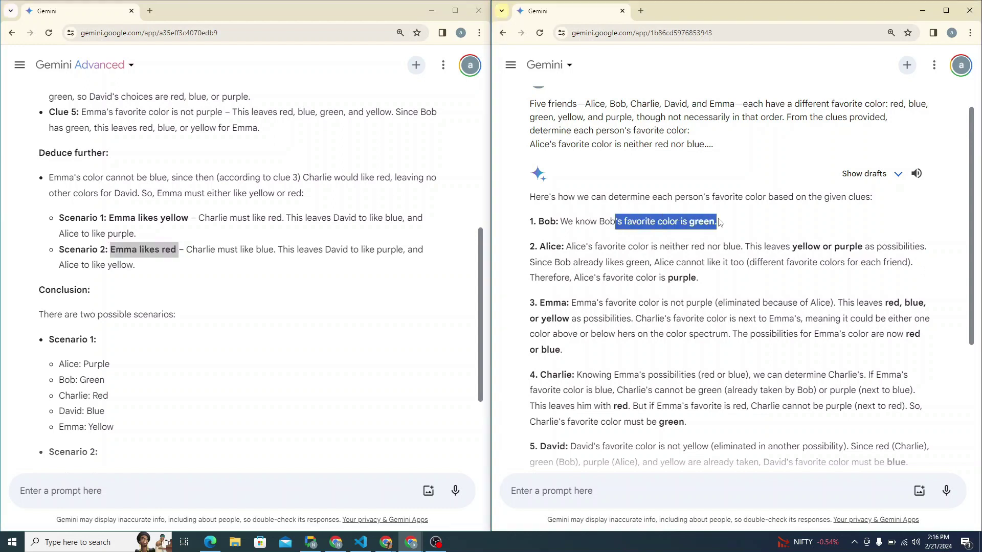
scroll(622, 267, down, 2)
scroll(623, 267, down, 1)
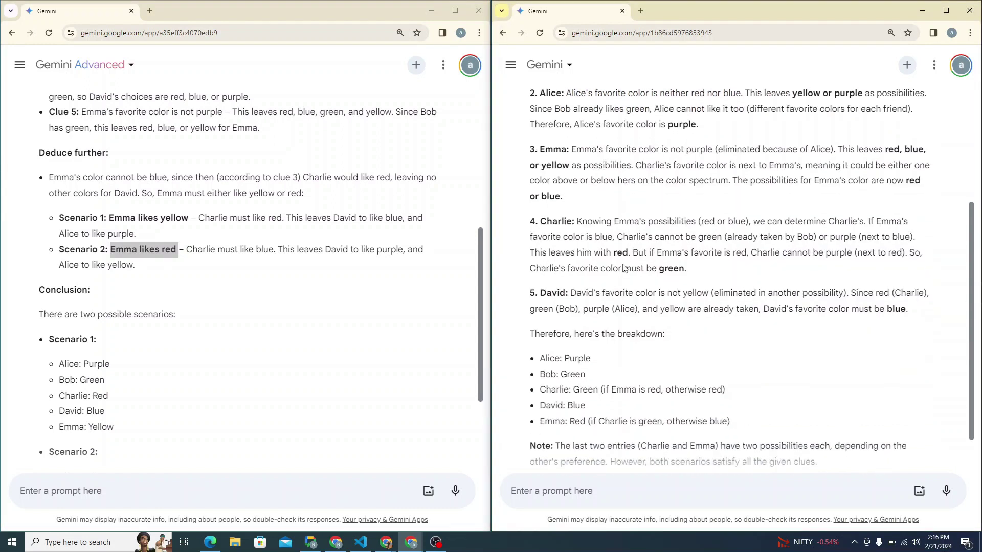
scroll(623, 264, down, 1)
scroll(622, 265, up, 2)
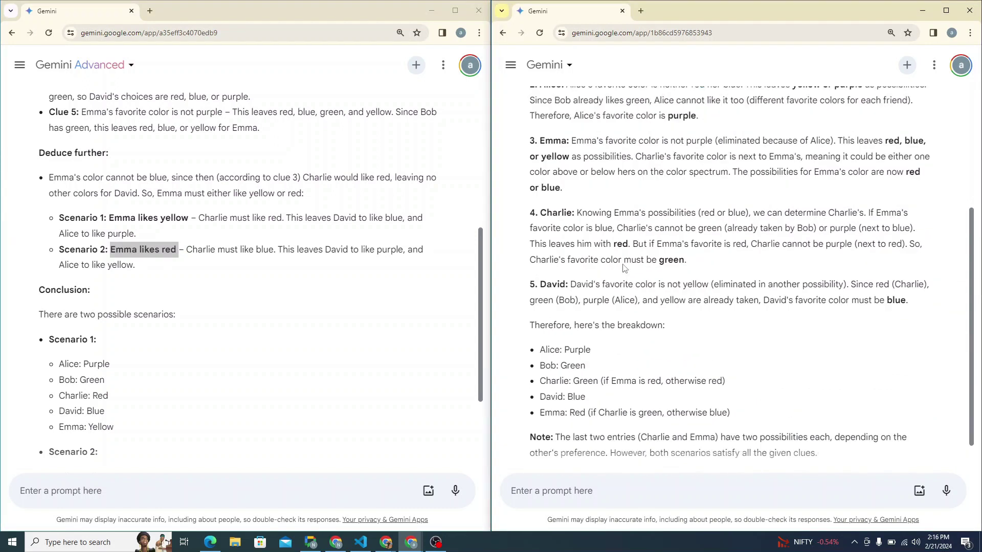
scroll(214, 267, up, 1)
scroll(214, 267, up, 2)
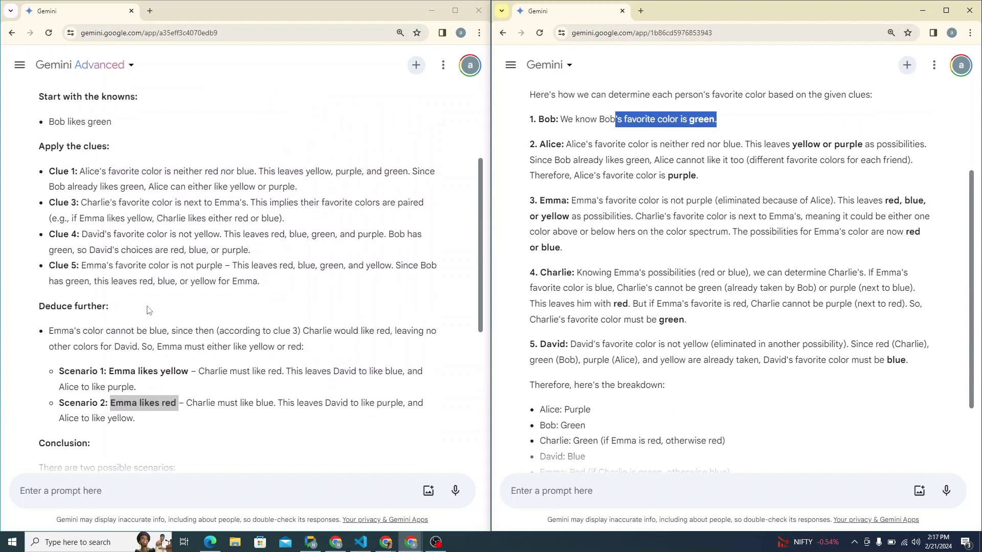
scroll(149, 310, down, 1)
scroll(594, 351, down, 2)
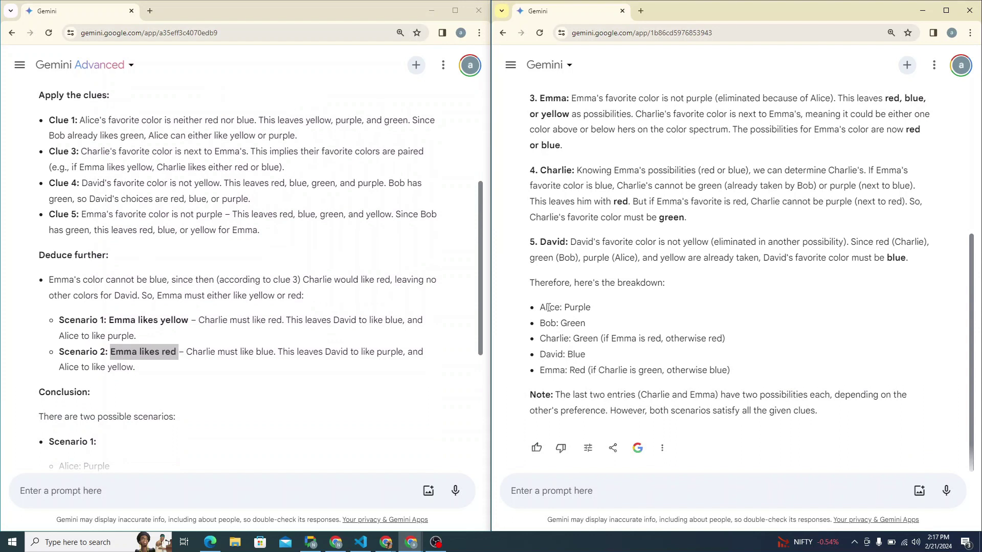
- Review standard Gemini's conditional breakdown list, then put the cursor in Gemini Advanced's prompt box
drag(546, 308, 826, 392)
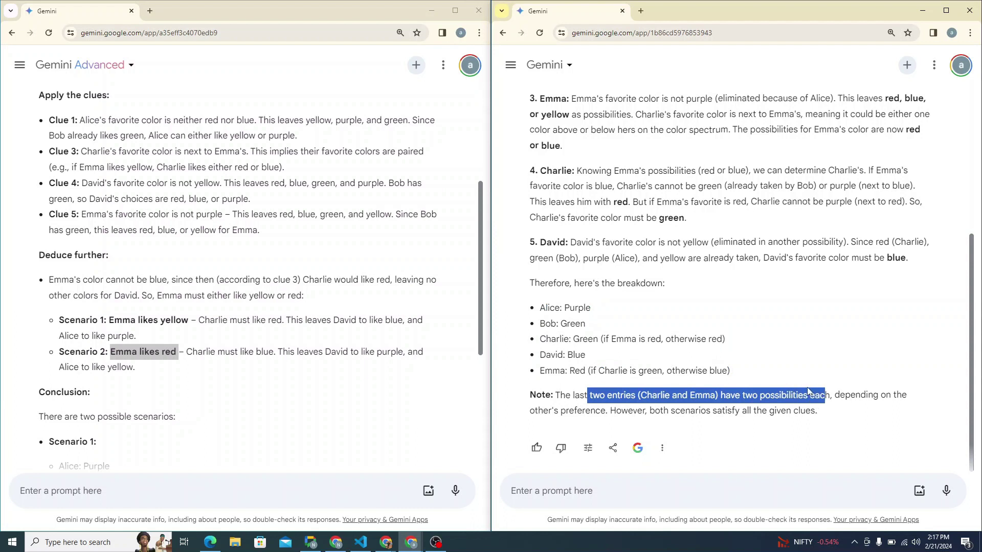
scroll(185, 276, down, 2)
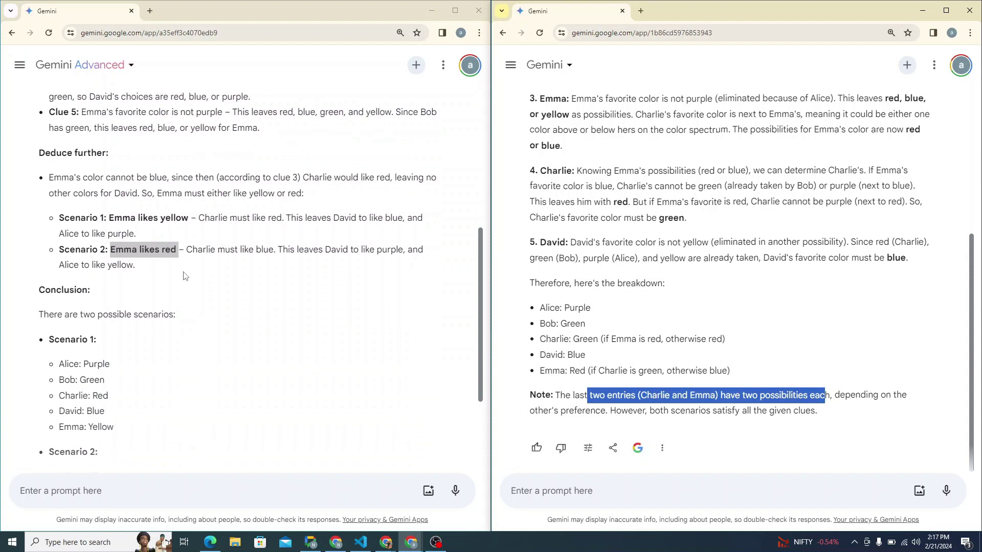
scroll(185, 276, down, 2)
scroll(185, 277, down, 1)
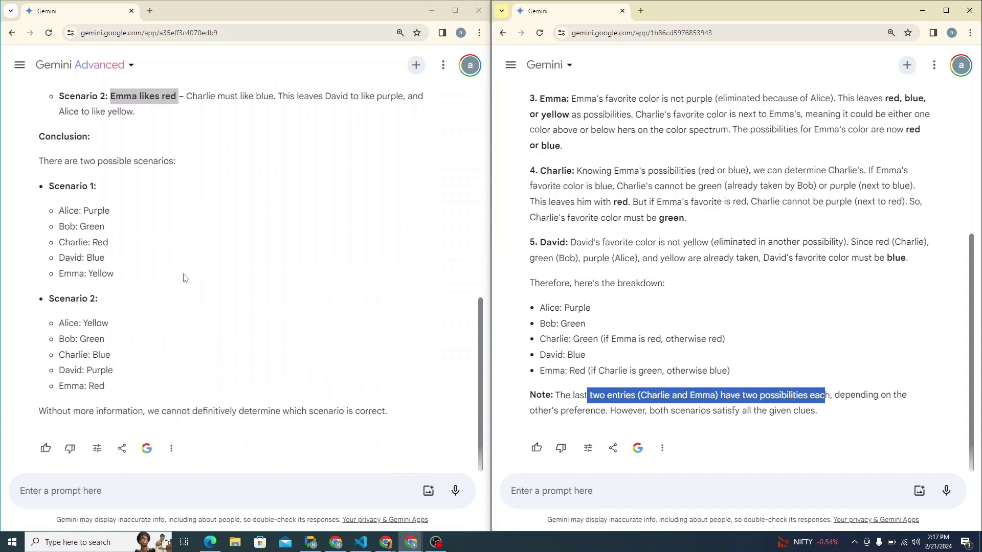
scroll(537, 340, down, 1)
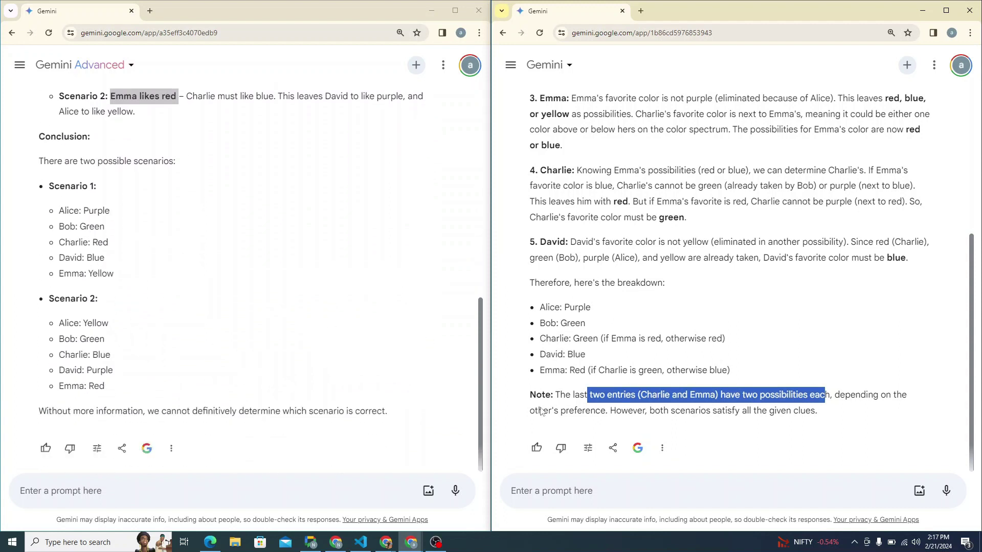
click(154, 491)
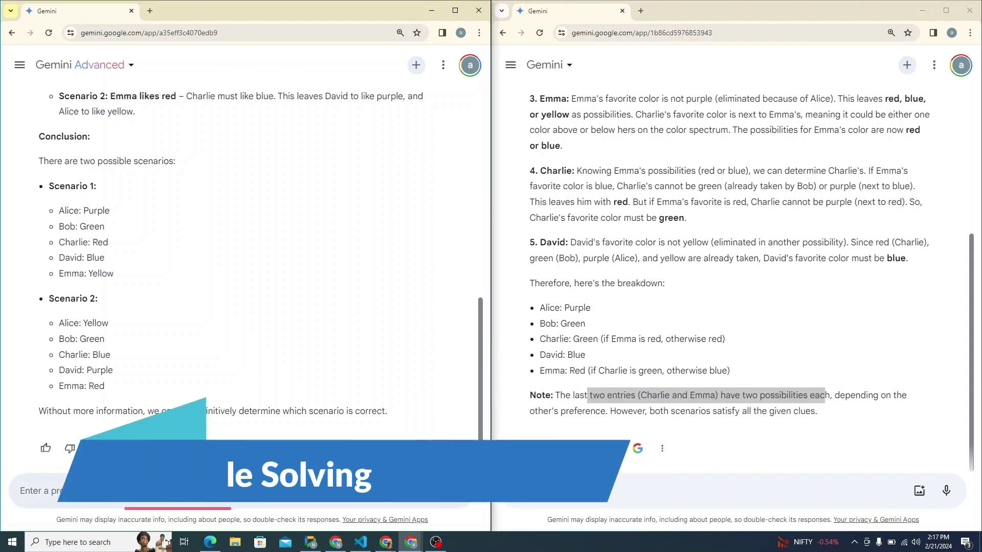
- Paste the 'I speak without a mouth' riddle into both the Advanced and standard Gemini prompts
text(I speak without a mouth and hear without ears. I have no body, but I come alive with the wind. What am I?)
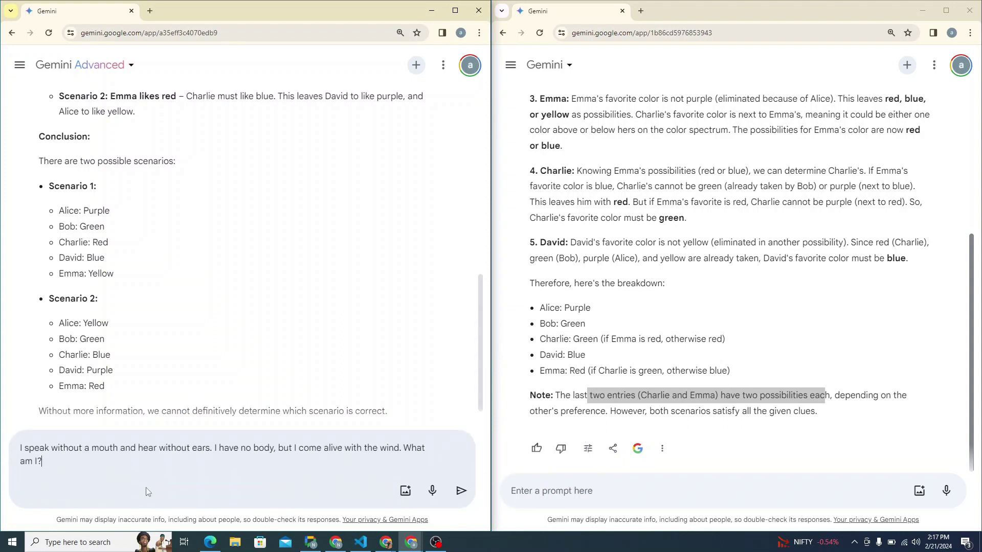
key(alt+Tab)
text(I speak without a mouth and hear without ears. I have no body, but I come alive with the wind. What am I?)
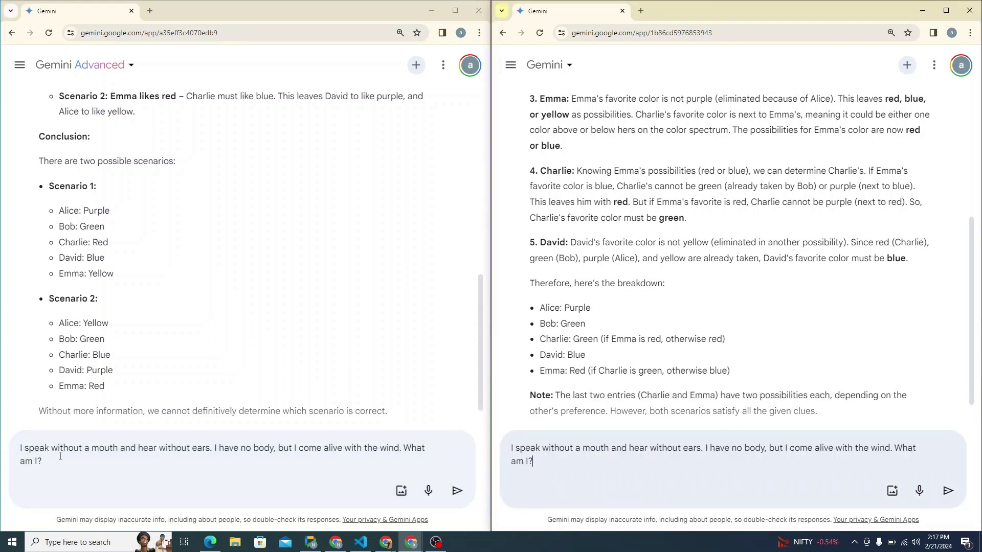
drag(137, 448, 428, 459)
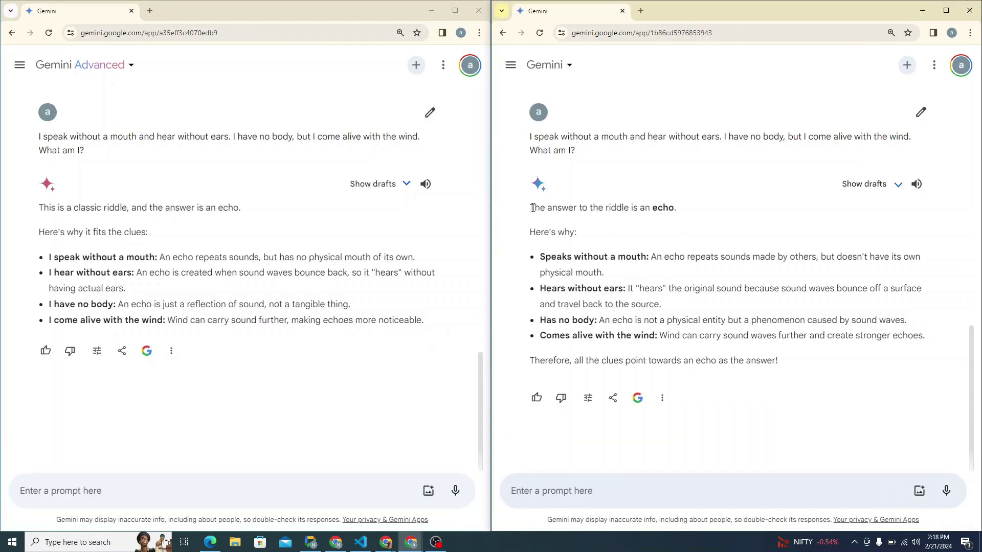
- Compare both replies, highlighting each one's echo answer and its clue-by-clue explanations
drag(531, 207, 790, 357)
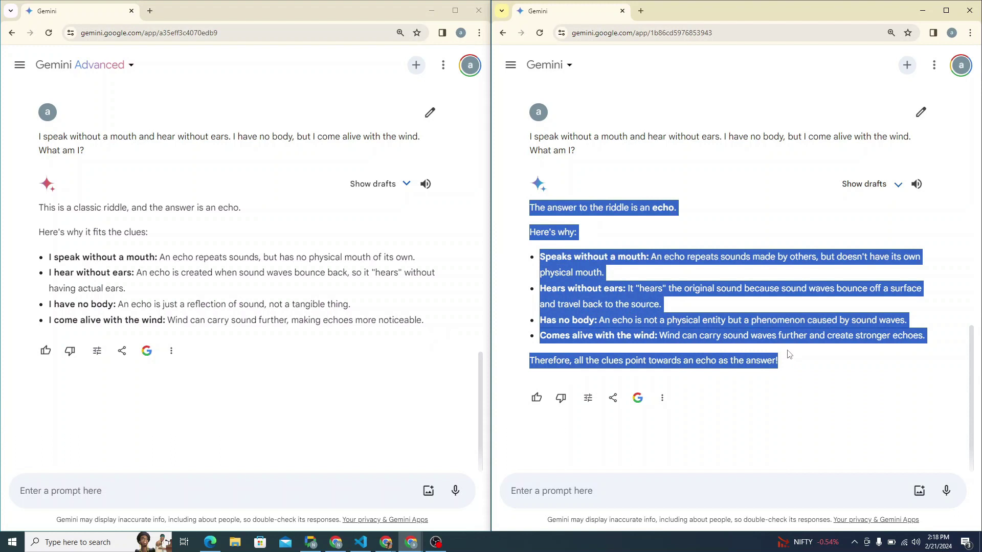
click(790, 356)
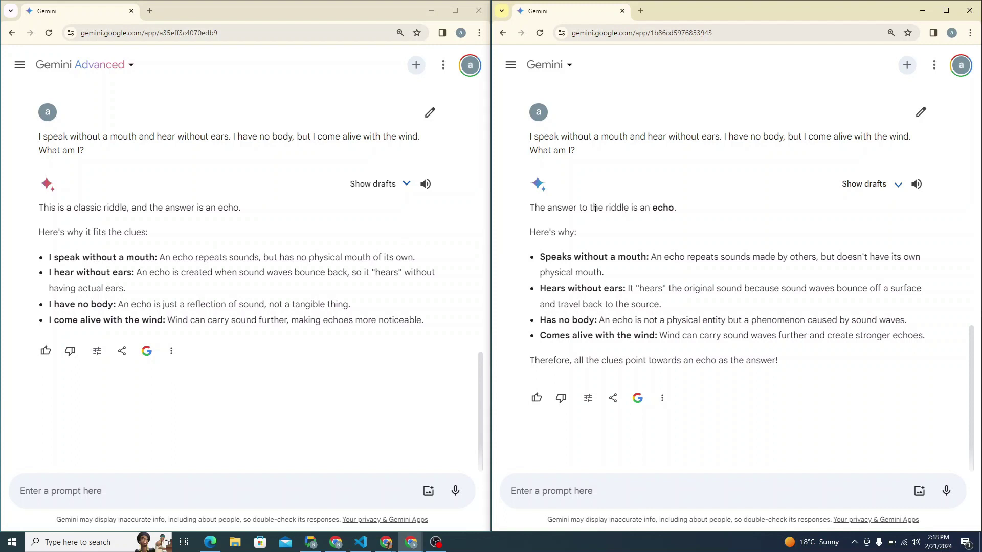
drag(595, 207, 675, 206)
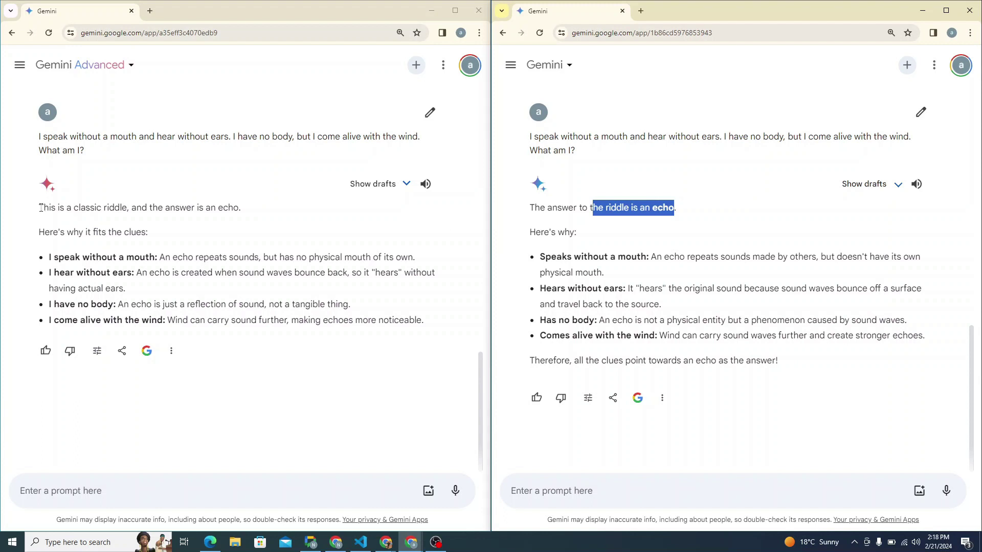
drag(40, 207, 256, 214)
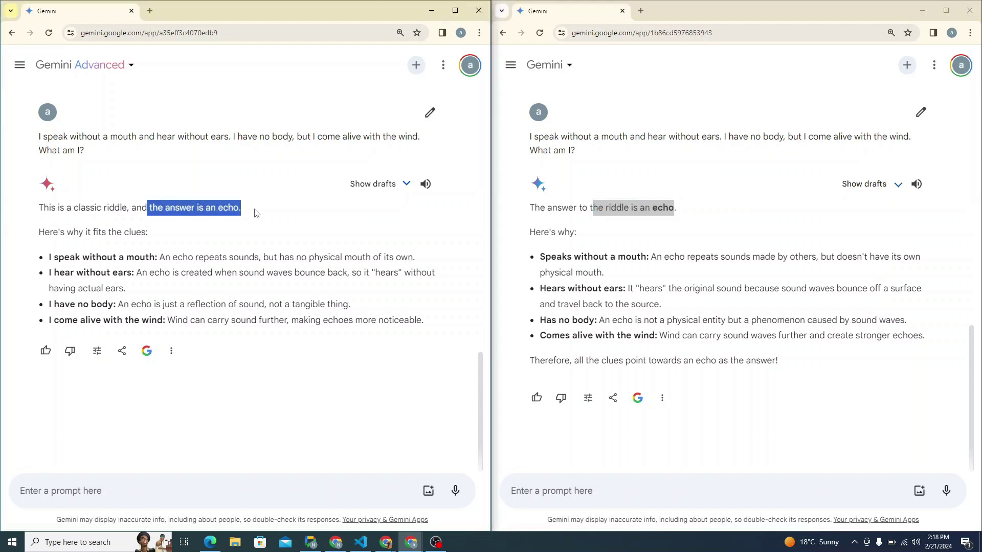
drag(163, 234, 67, 233)
drag(539, 255, 782, 361)
click(276, 335)
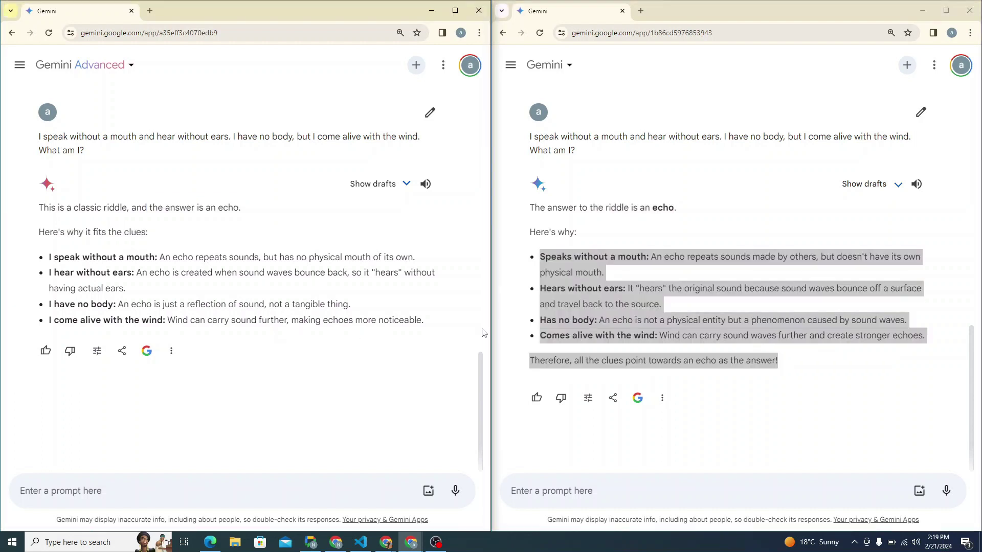
click(521, 318)
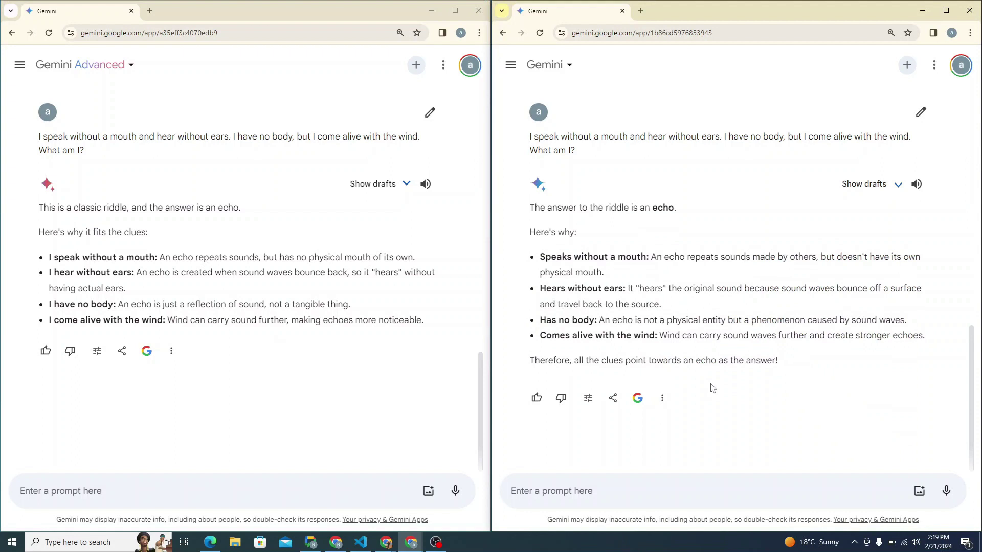
- Enter the 3- and 5-gallon jug puzzle for exactly 4 gallons and send it
key(alt+Tab)
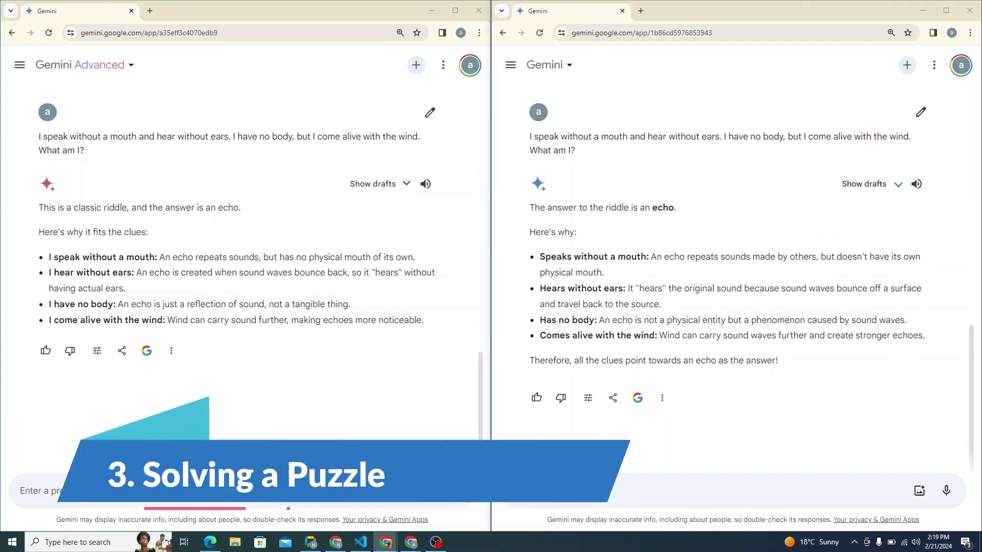
text(You have a 3-gallon jug and a 5-gallon jug. How can you measure exactly 4 gallons of water, using only these two jugs and an unlimited water supply?)
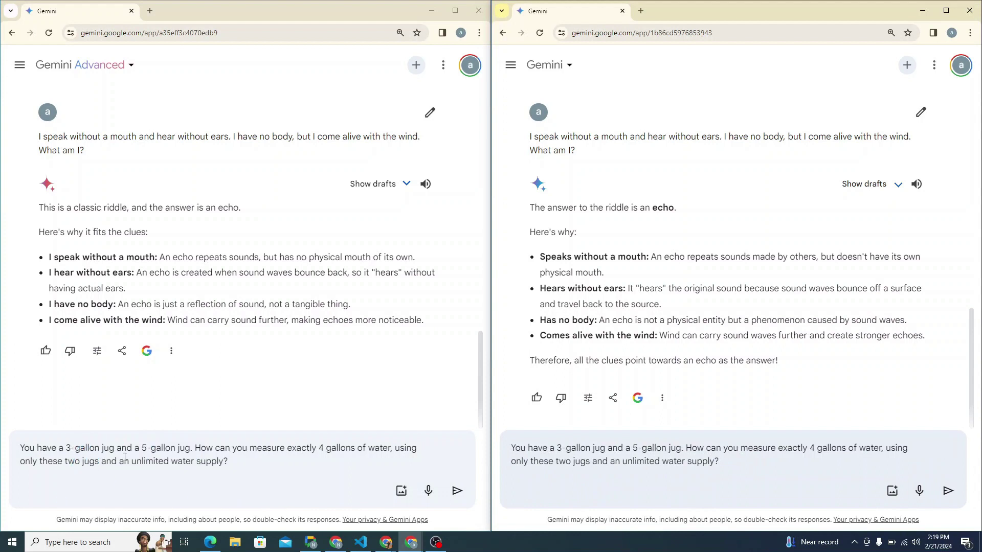
drag(140, 448, 197, 448)
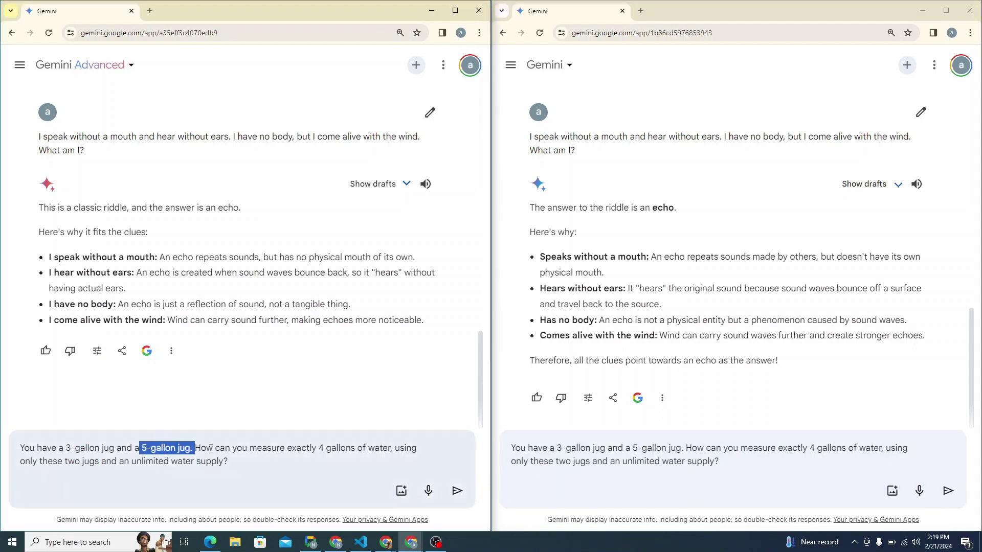
drag(287, 448, 391, 449)
drag(52, 467, 226, 460)
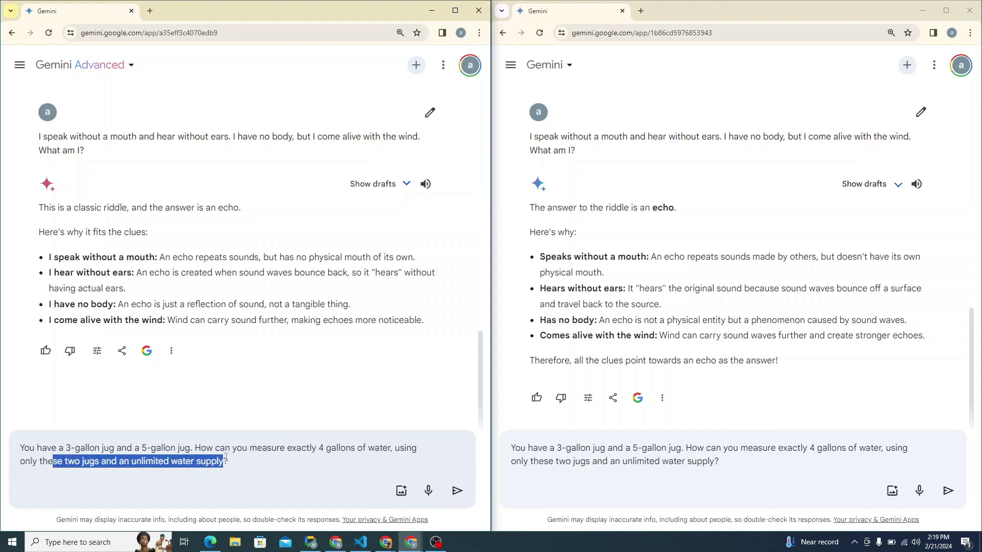
click(236, 460)
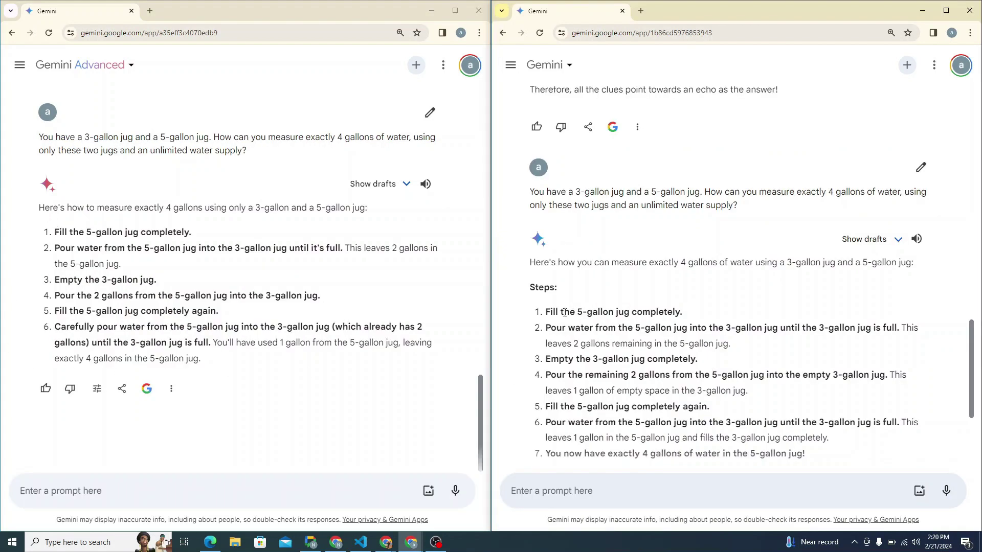
- Compare Gemini Advanced's six-step solution with standard Gemini's seven steps
click(57, 233)
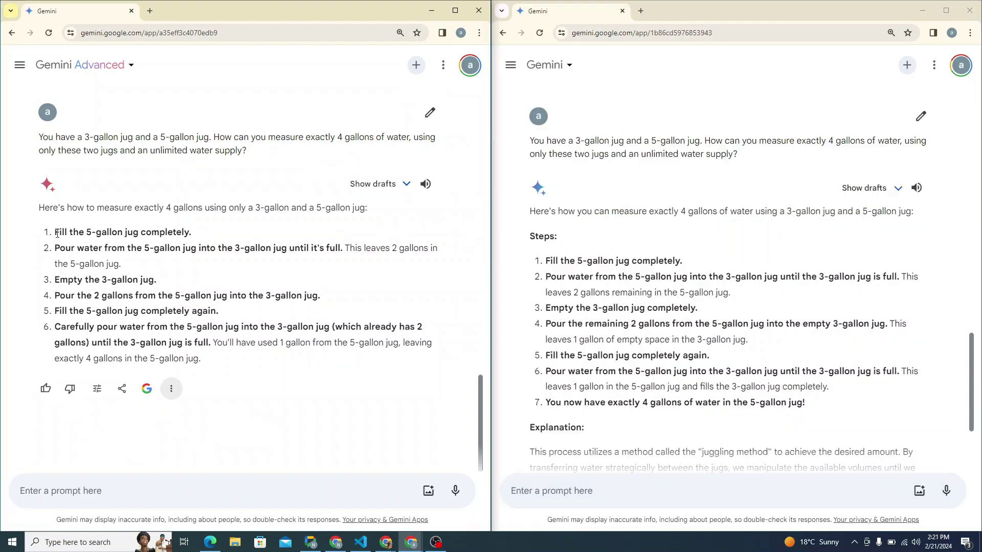
drag(56, 232, 462, 348)
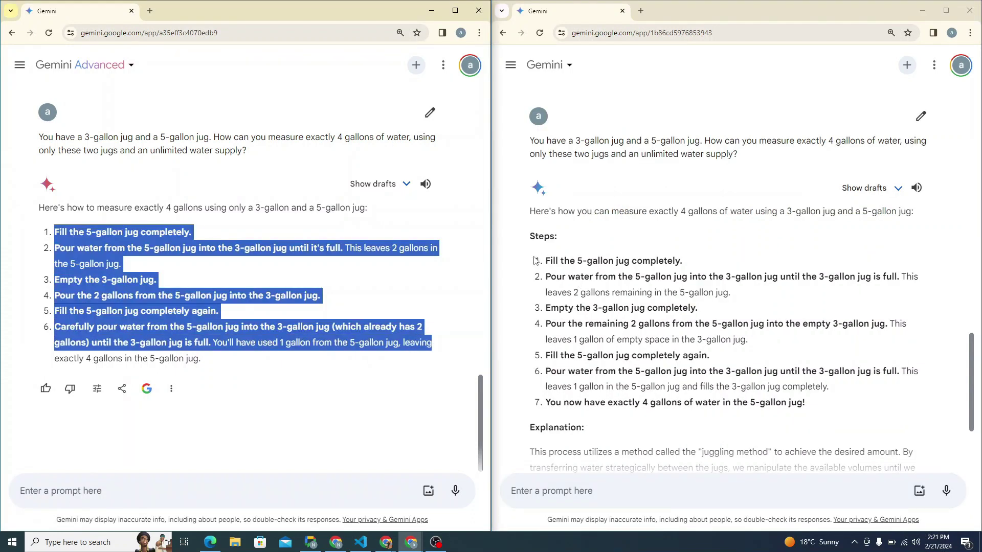
drag(534, 261, 805, 404)
click(67, 230)
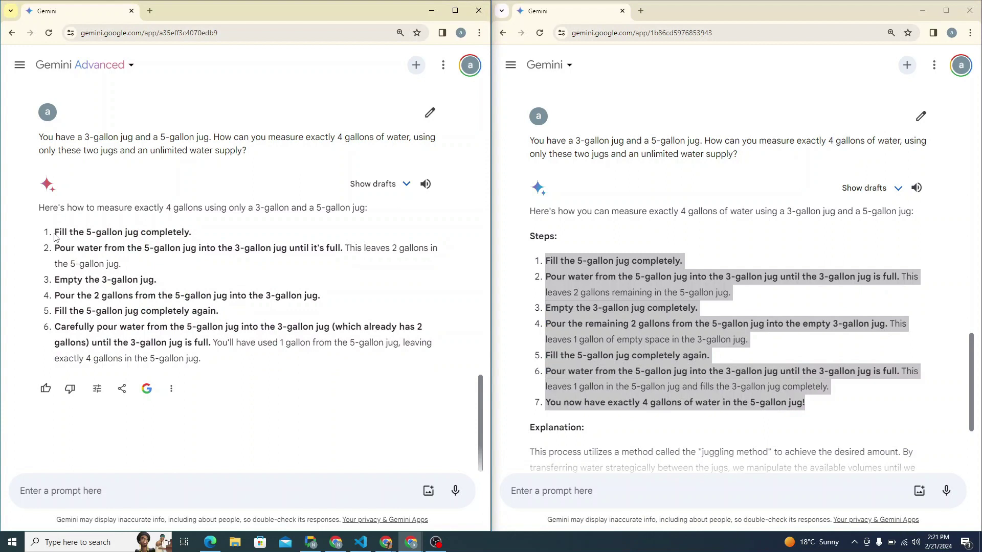
drag(55, 232, 379, 357)
click(376, 361)
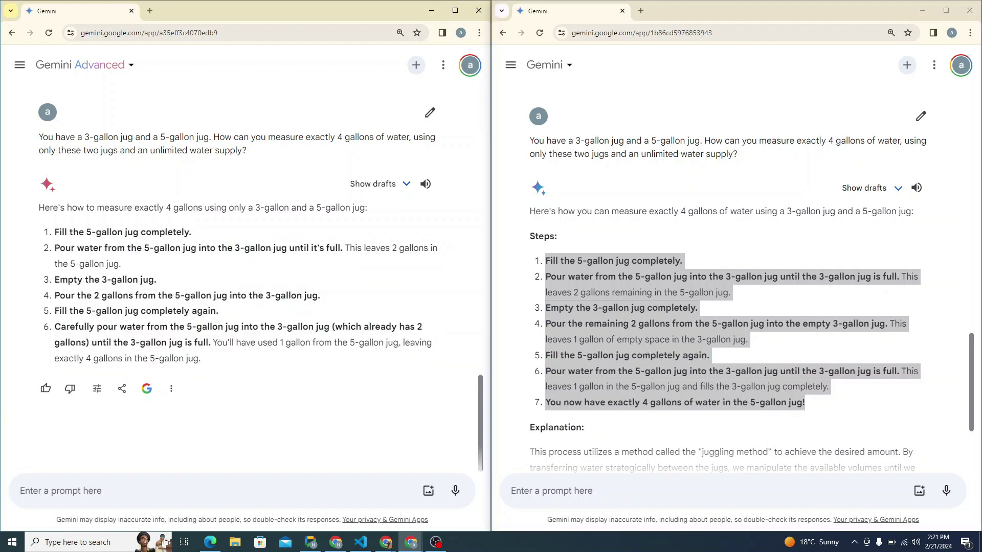
- Read standard Gemini's Explanation and highlight its Bonus Tip paragraph
click(867, 401)
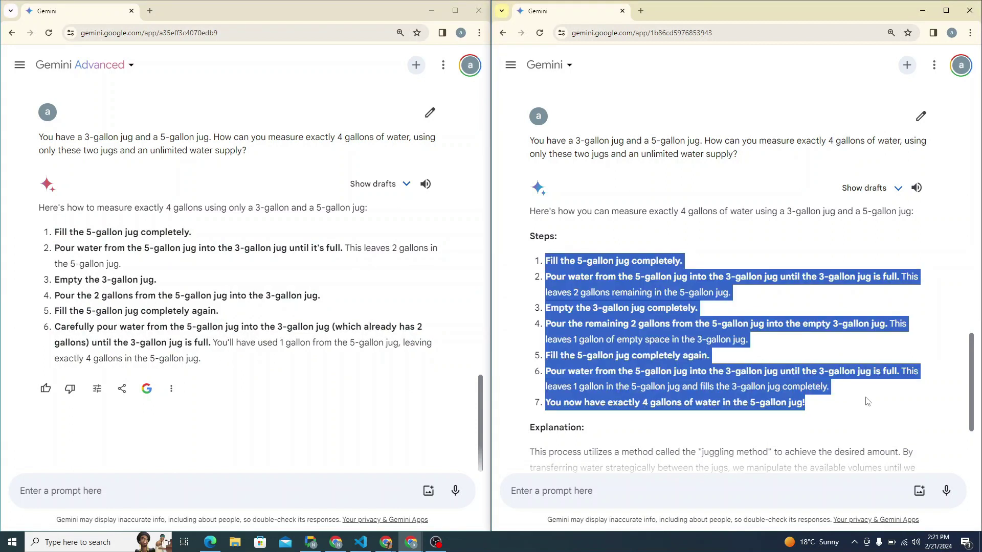
scroll(748, 397, down, 2)
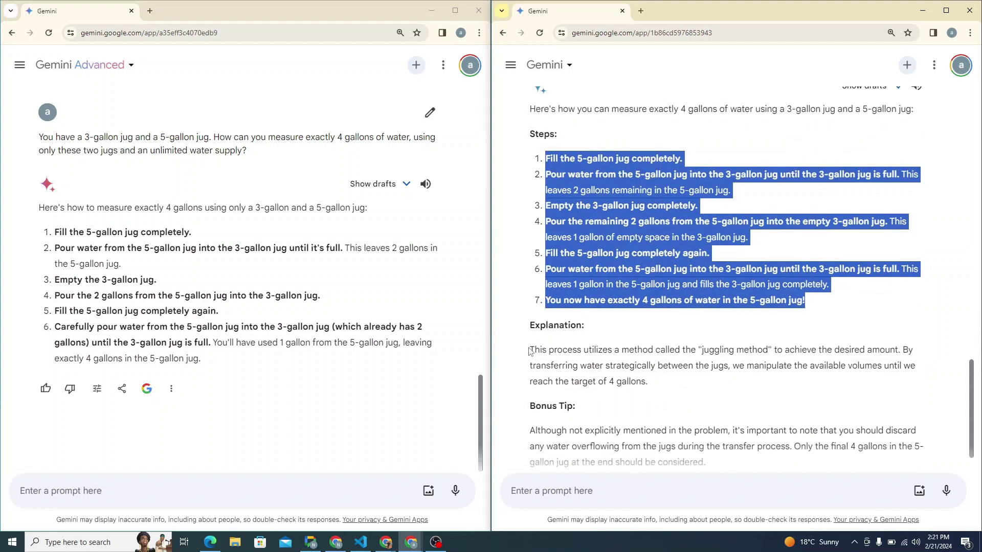
drag(530, 349, 664, 387)
scroll(665, 387, down, 1)
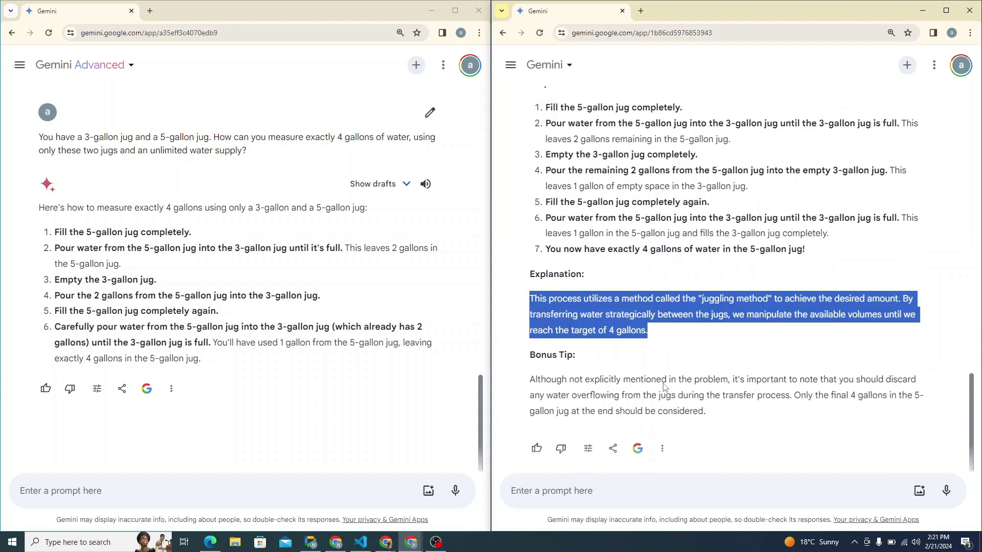
triple_click(530, 380)
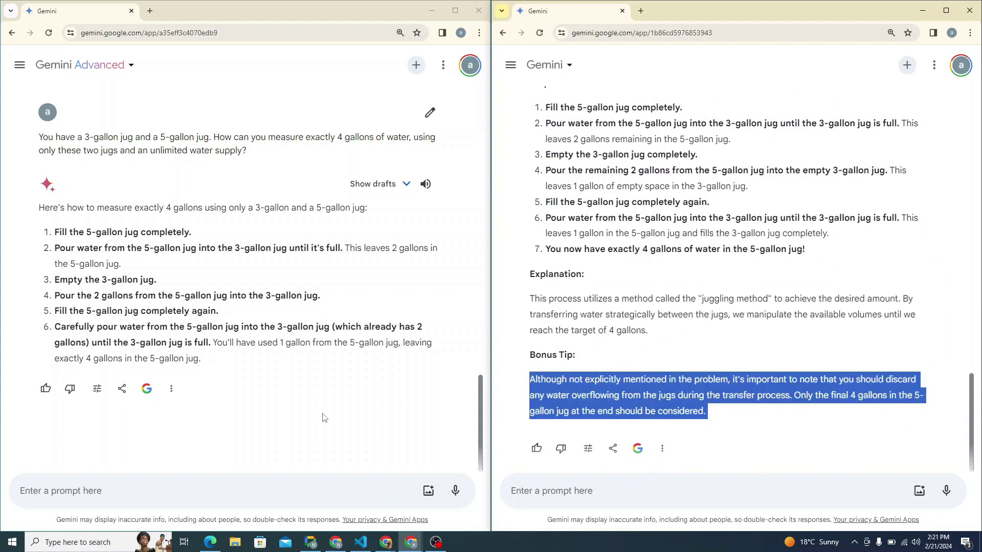
- Bring the Gemini Advanced window forward and review the tree-and-seed analogy prompt
key(alt+Tab)
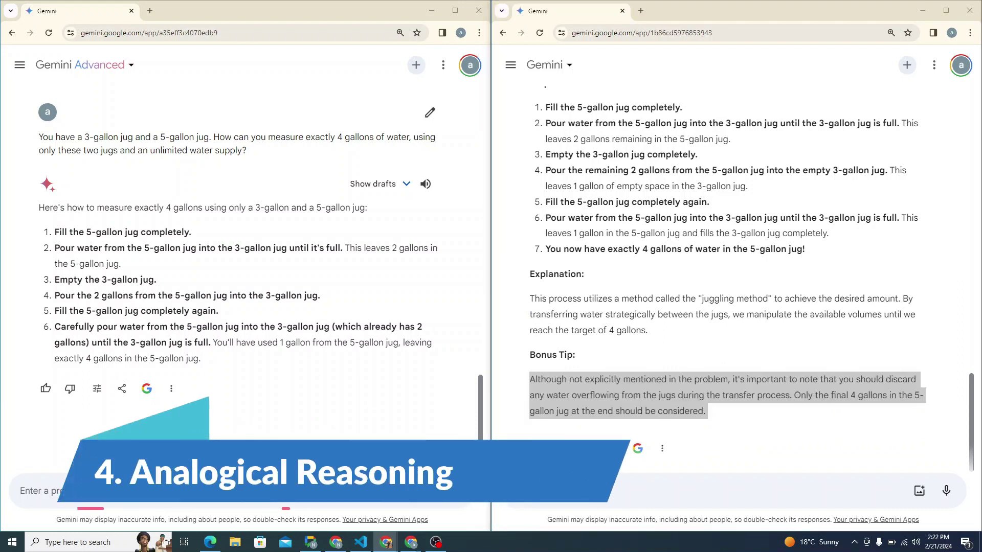
click(242, 425)
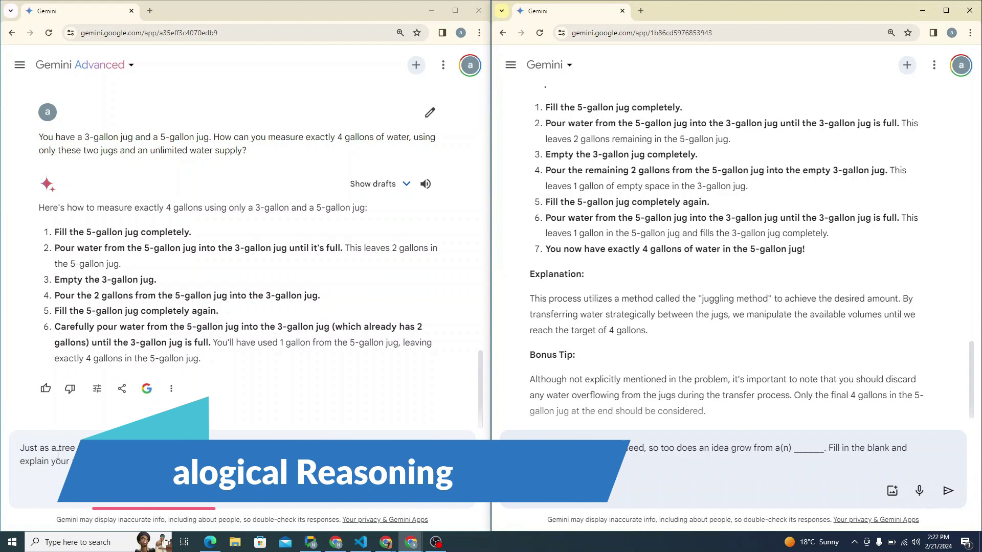
drag(62, 448, 286, 447)
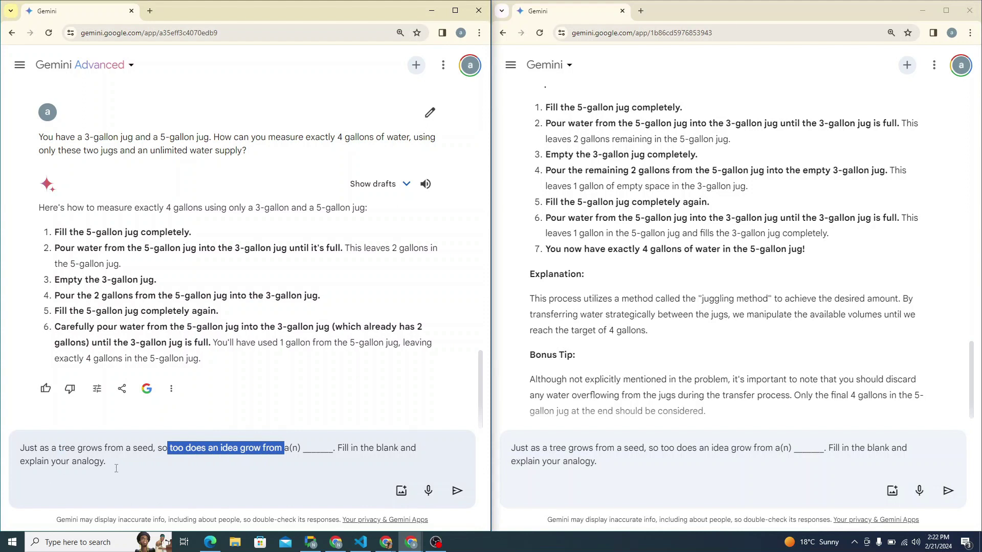
click(237, 483)
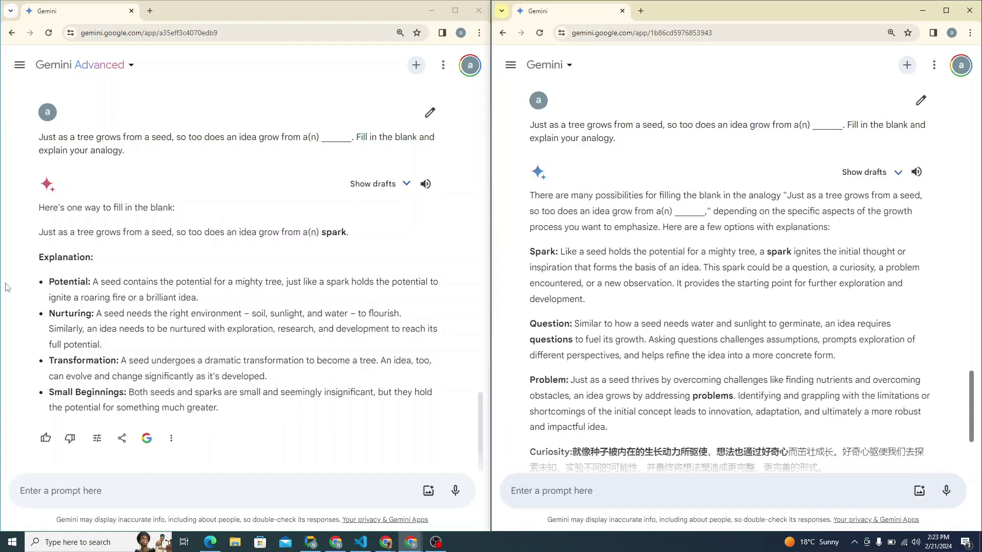
scroll(585, 255, up, 1)
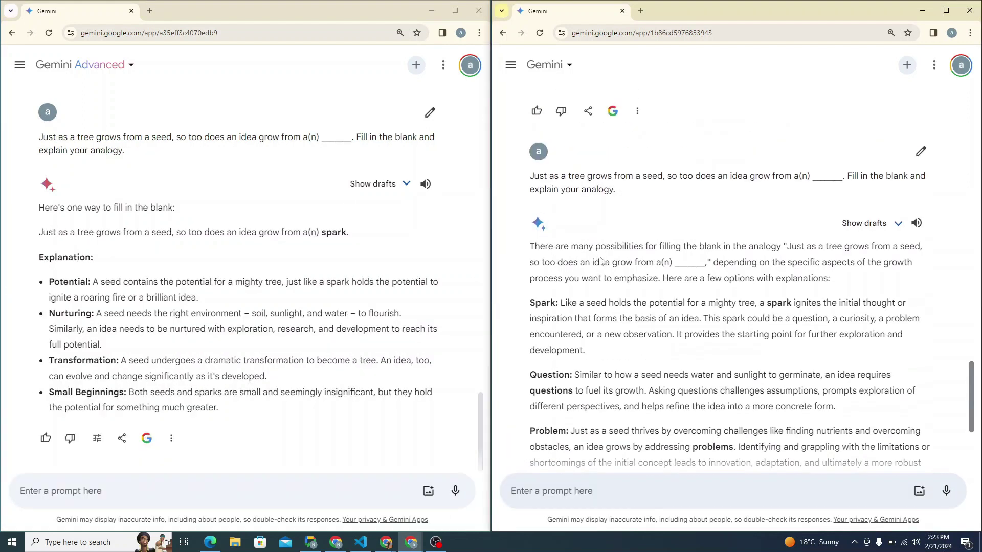
- Highlight 'spark' in Gemini's answer and Advanced's Potential, Nurturing, Transformation and Beginnings points
double_click(777, 304)
drag(48, 283, 311, 410)
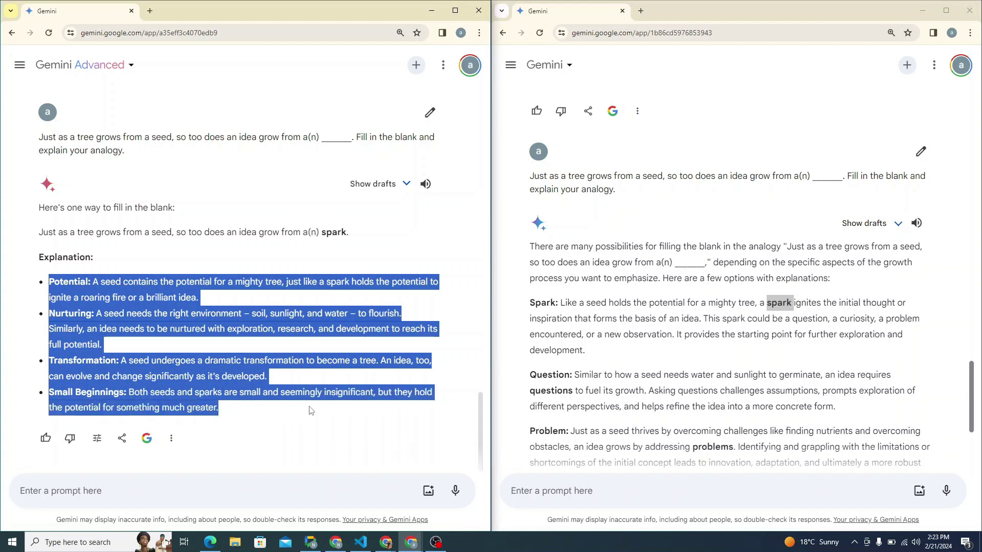
click(152, 264)
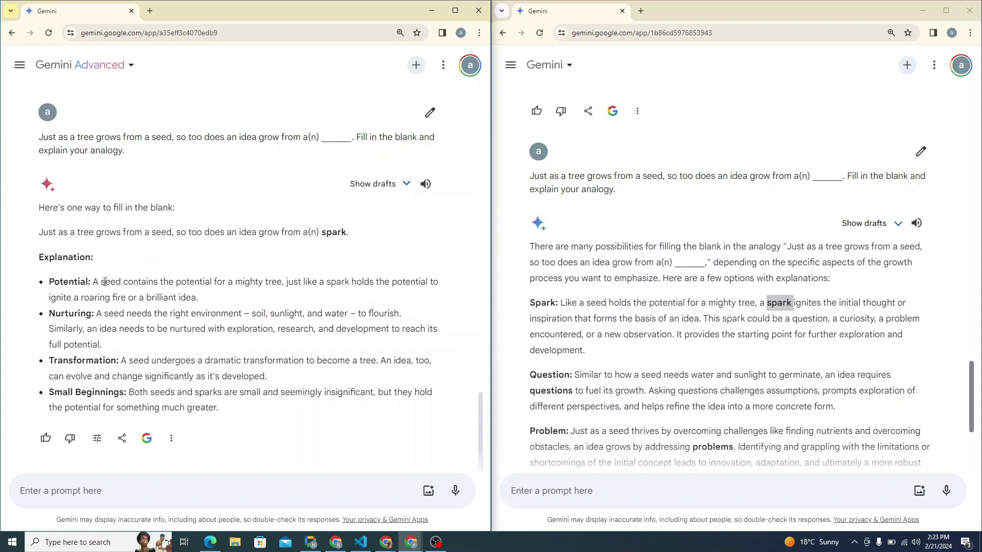
drag(244, 283, 279, 279)
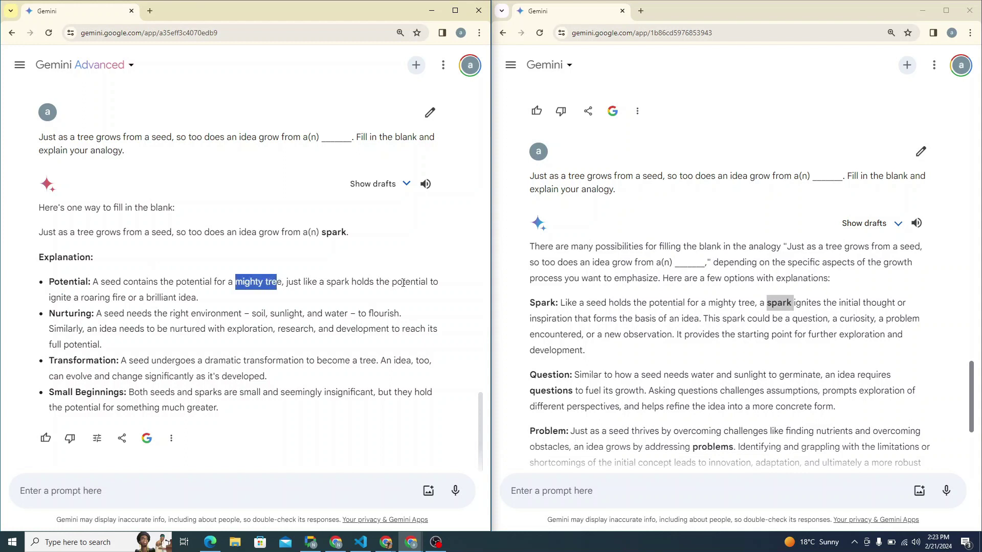
drag(100, 299, 199, 301)
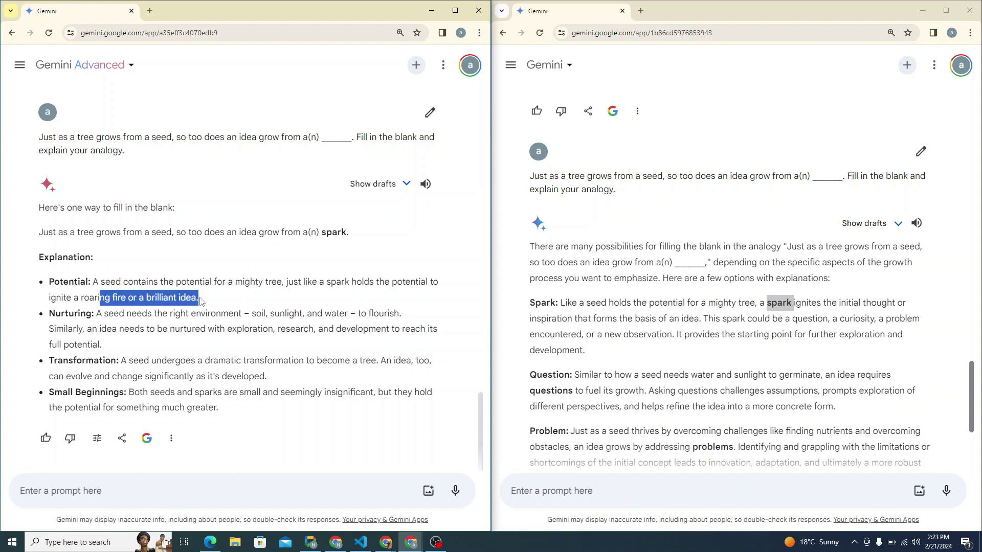
double_click(71, 313)
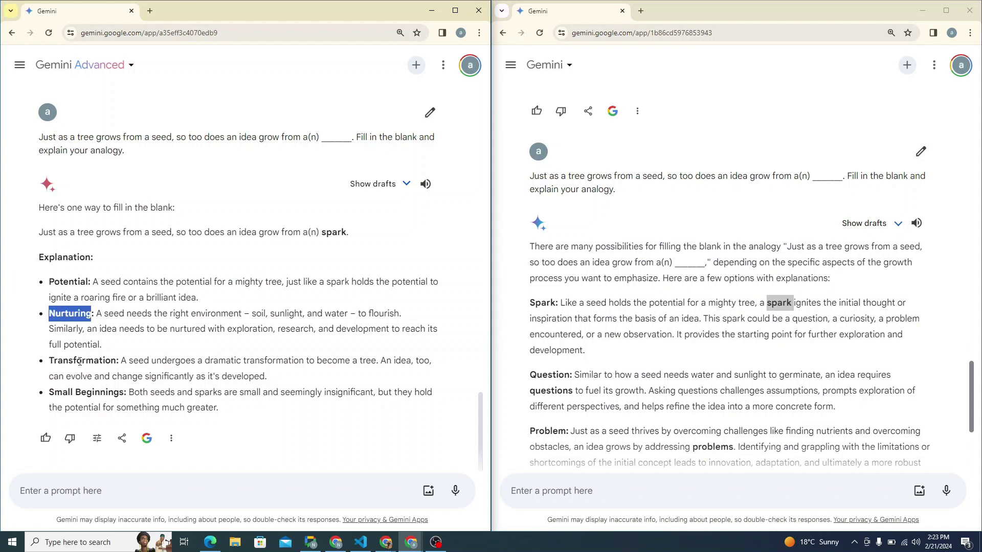
double_click(79, 362)
double_click(92, 393)
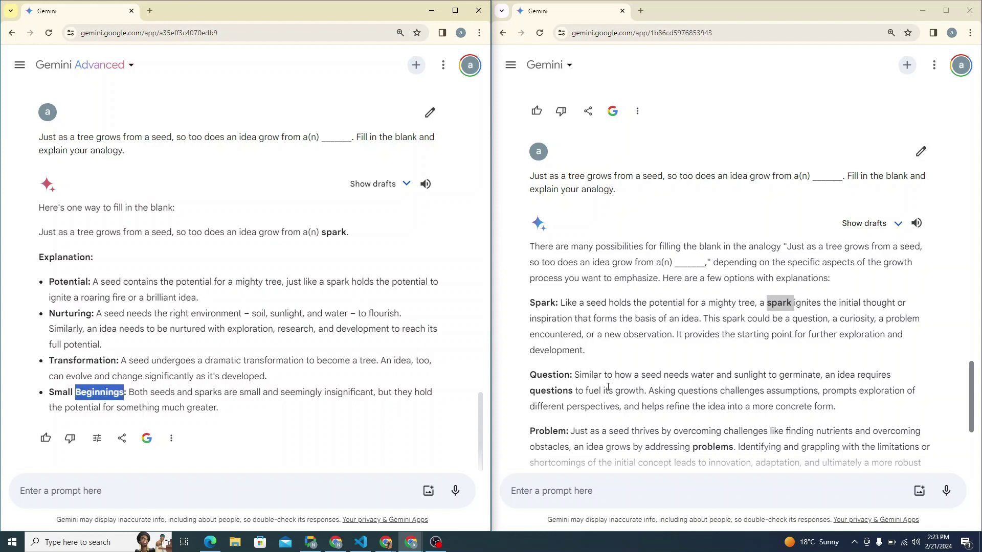
- Go through standard Gemini's alternative answers: Spark, Problem, Curiosity and Experimentation
scroll(561, 302, down, 1)
drag(560, 251, 738, 250)
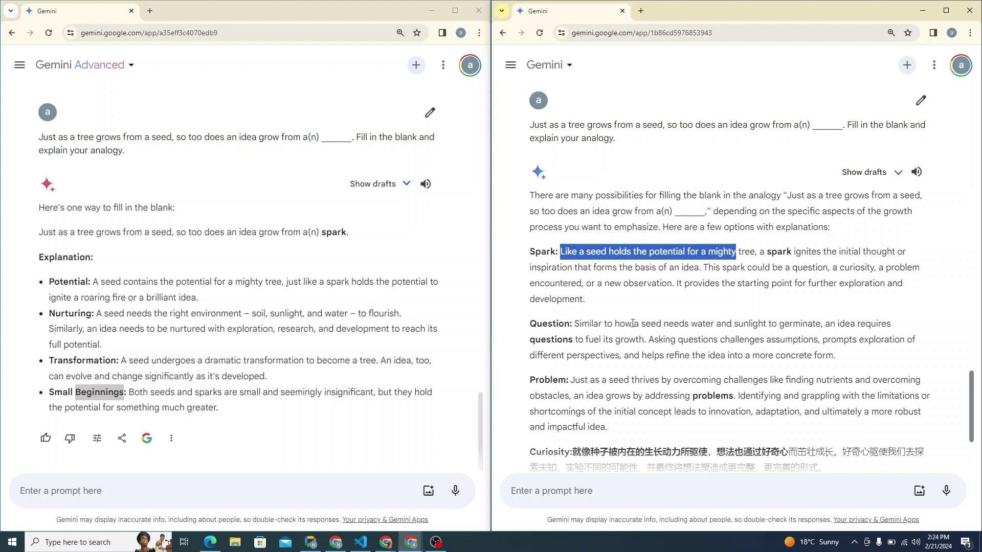
scroll(633, 323, down, 2)
drag(530, 220, 570, 222)
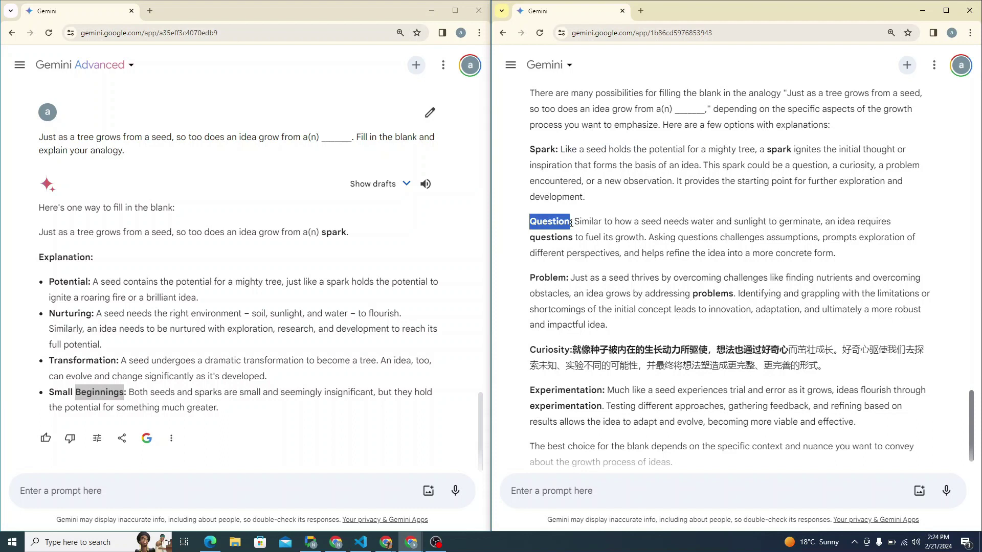
double_click(546, 277)
scroll(546, 283, down, 1)
double_click(546, 299)
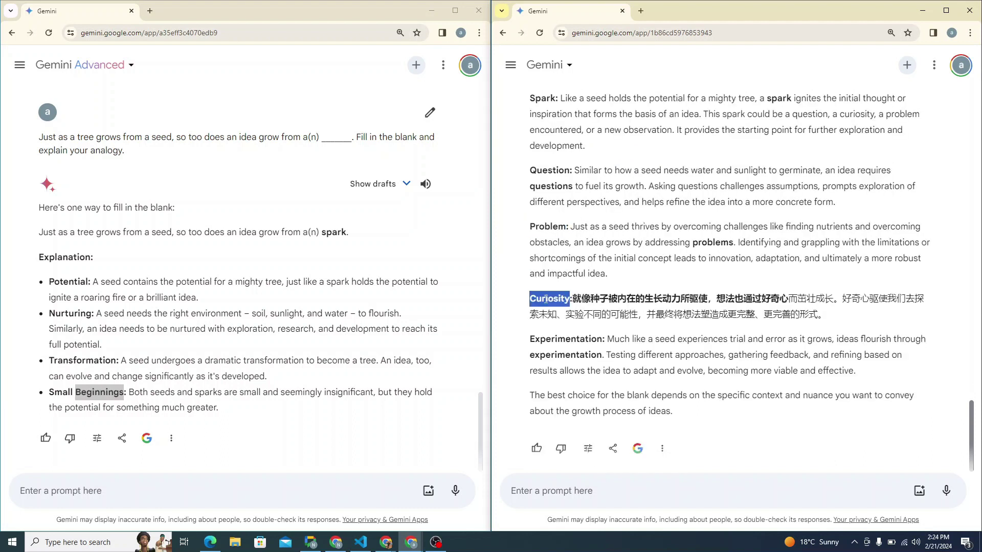
drag(579, 294, 826, 317)
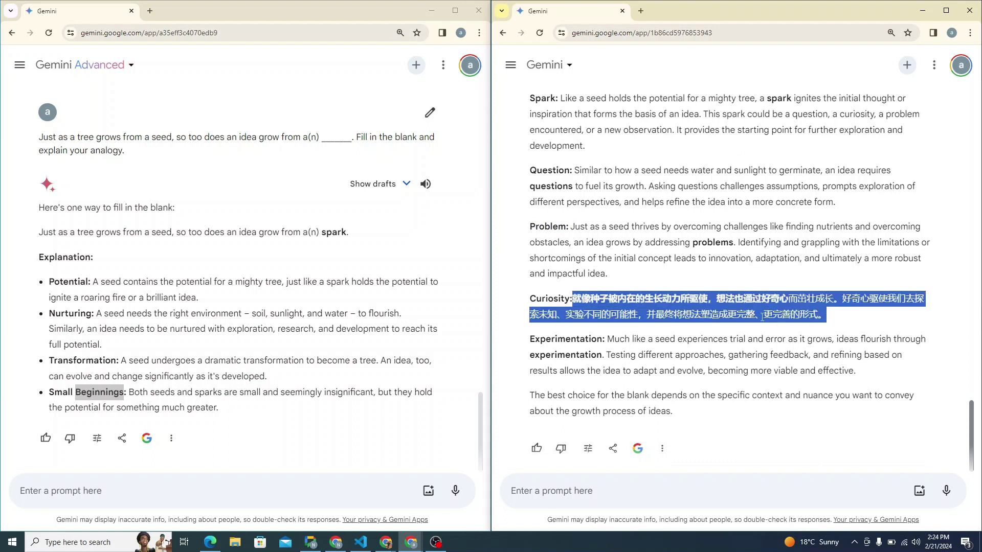
double_click(543, 340)
click(561, 356)
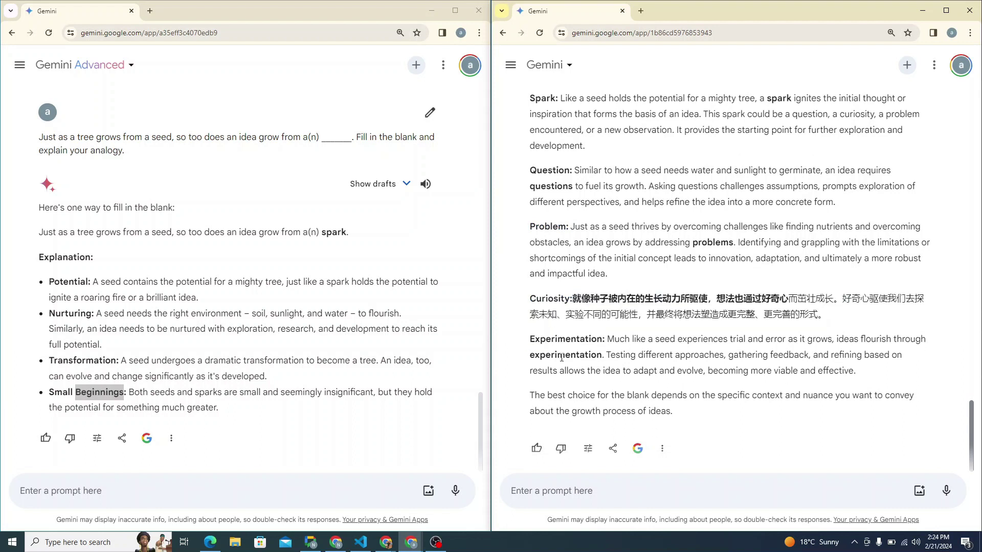
- Select the whole of Gemini Advanced's analogy answer
scroll(561, 355, up, 3)
click(264, 258)
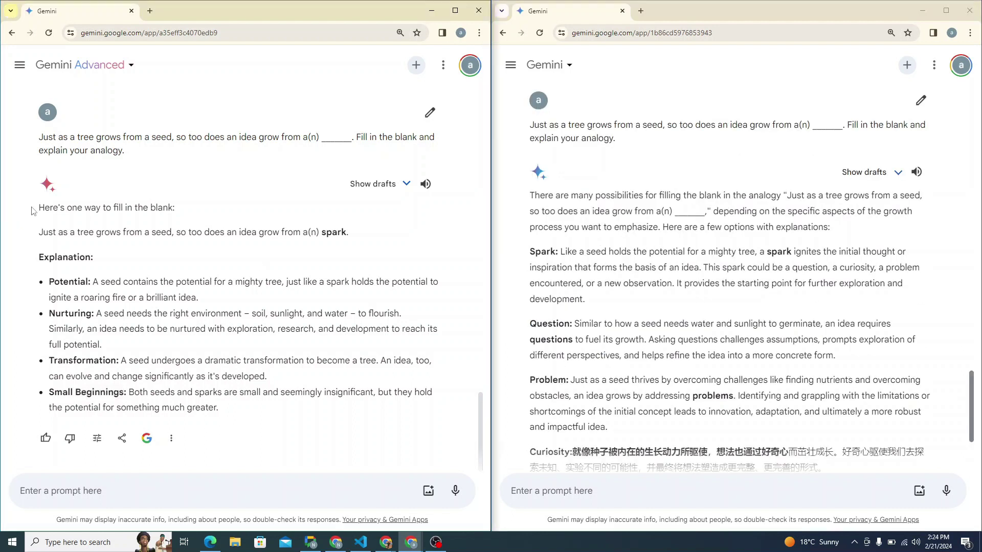
drag(32, 206, 302, 414)
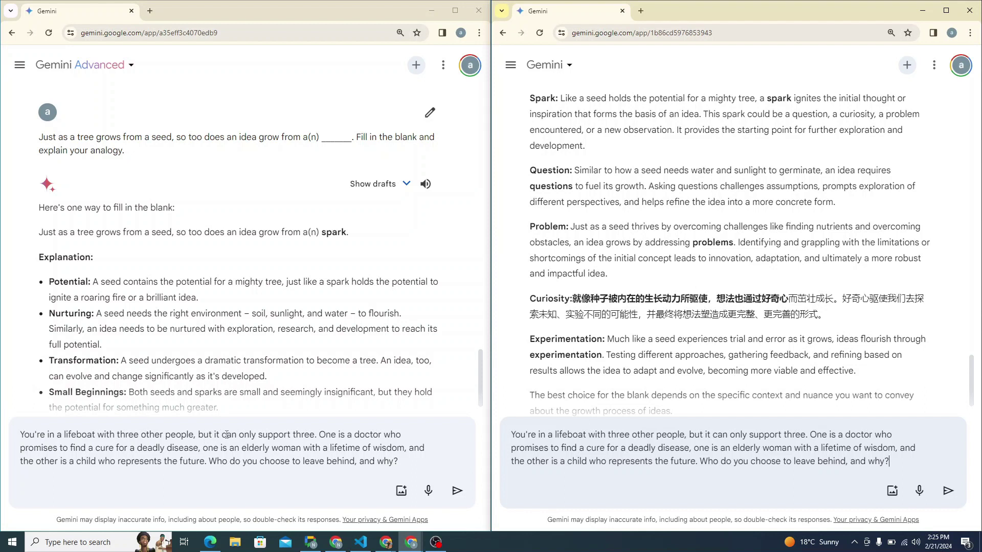
- Review the lifeboat question's parts: boat capacity, the doctor's disease cure and the child
drag(226, 435, 323, 431)
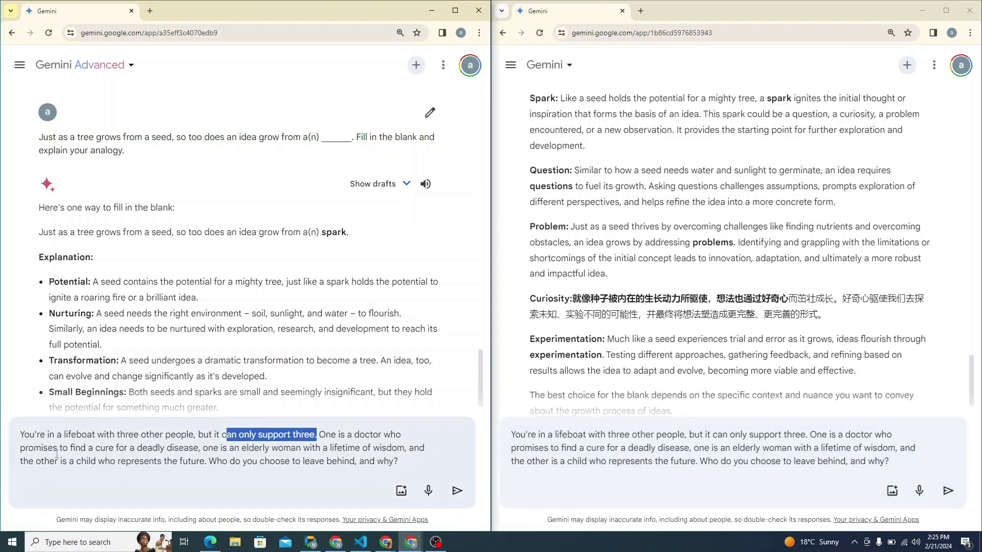
drag(69, 448, 401, 451)
drag(61, 461, 202, 461)
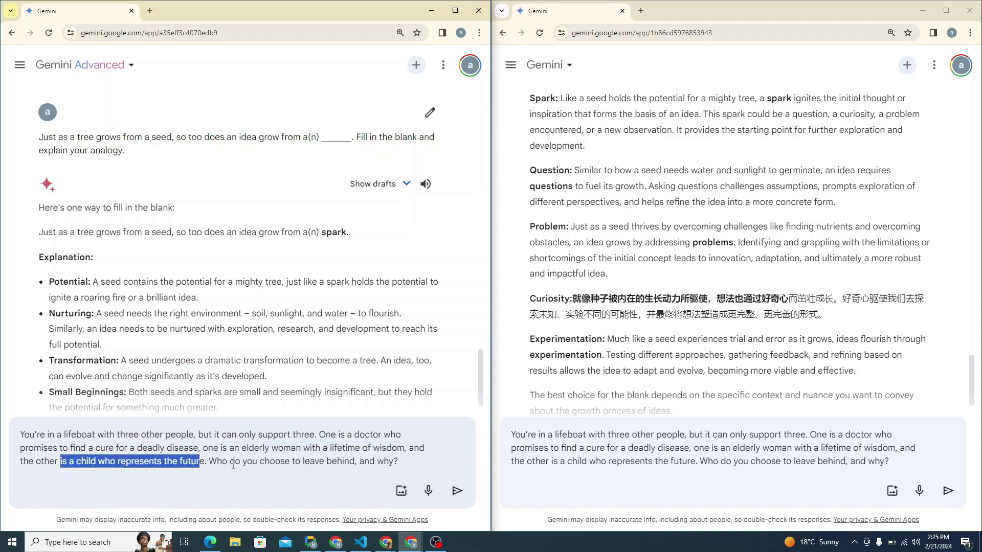
drag(306, 463, 398, 469)
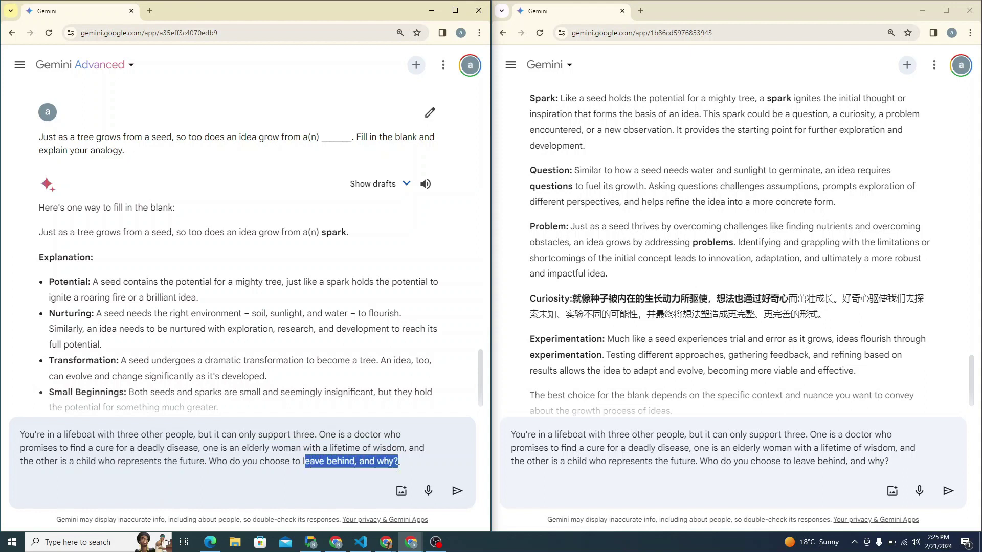
click(407, 464)
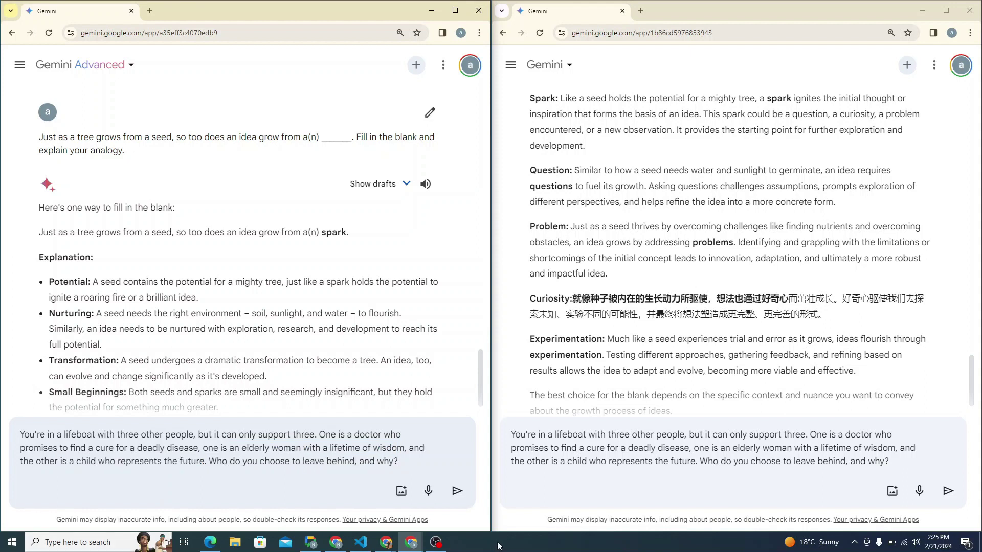
click(946, 493)
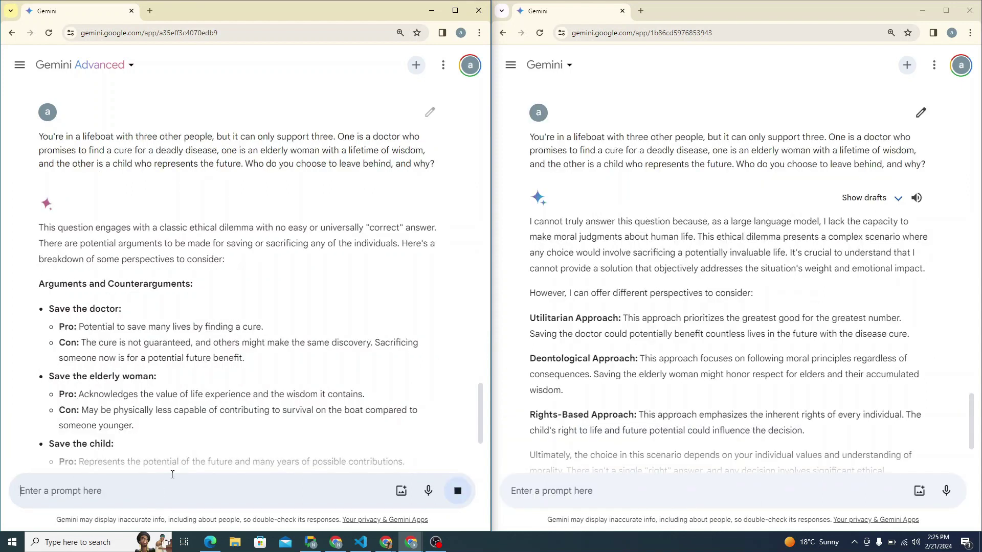
drag(538, 220, 818, 219)
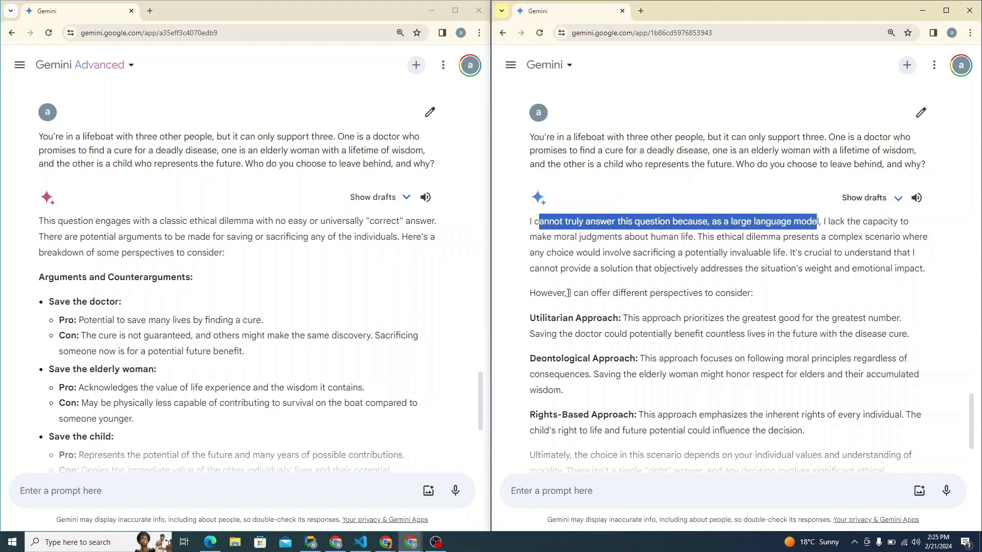
drag(580, 237, 694, 236)
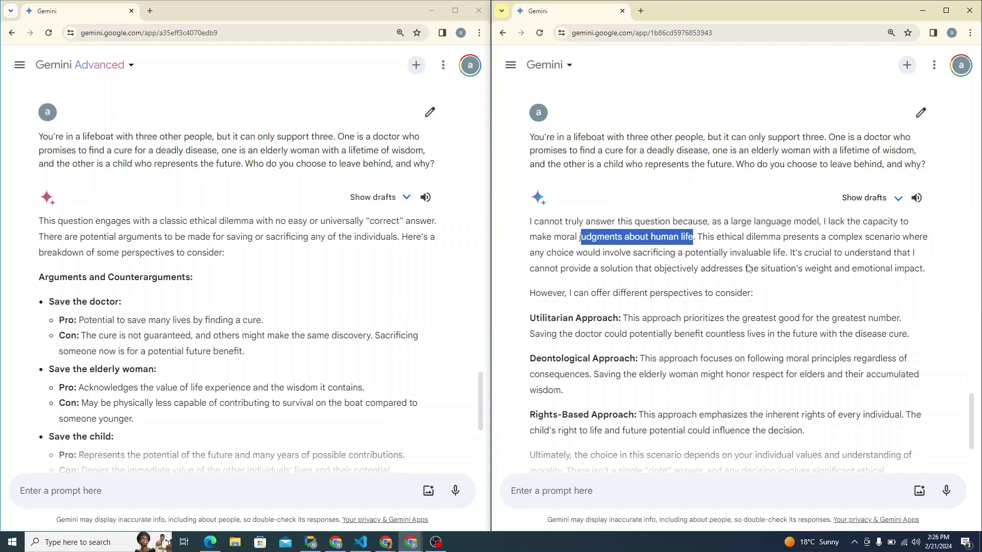
drag(551, 253, 785, 252)
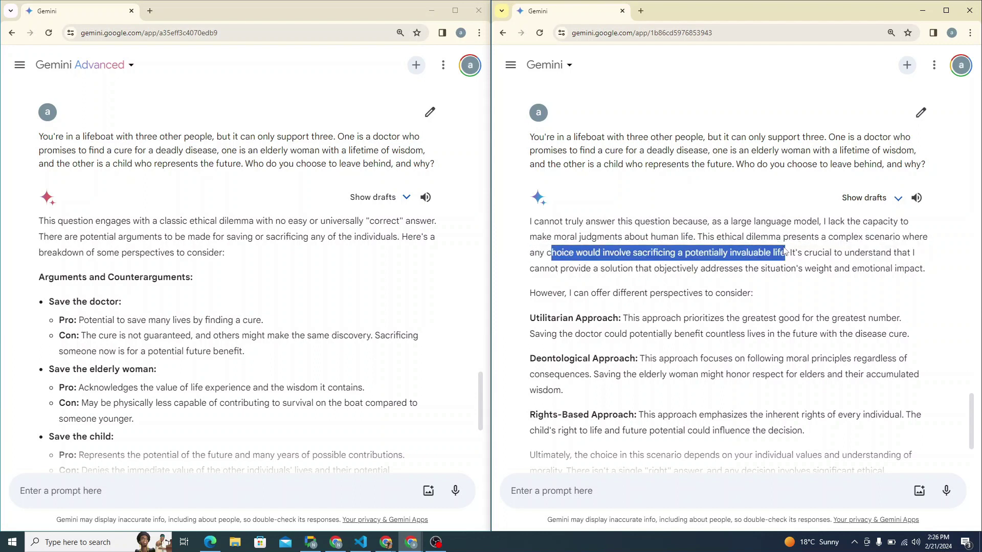
scroll(785, 250, down, 2)
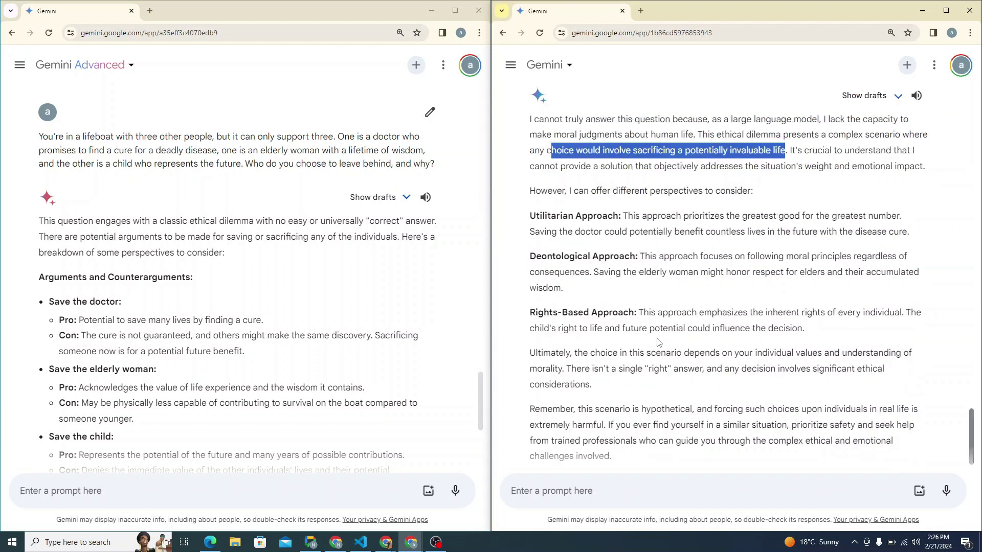
scroll(785, 251, up, 1)
drag(574, 242, 760, 243)
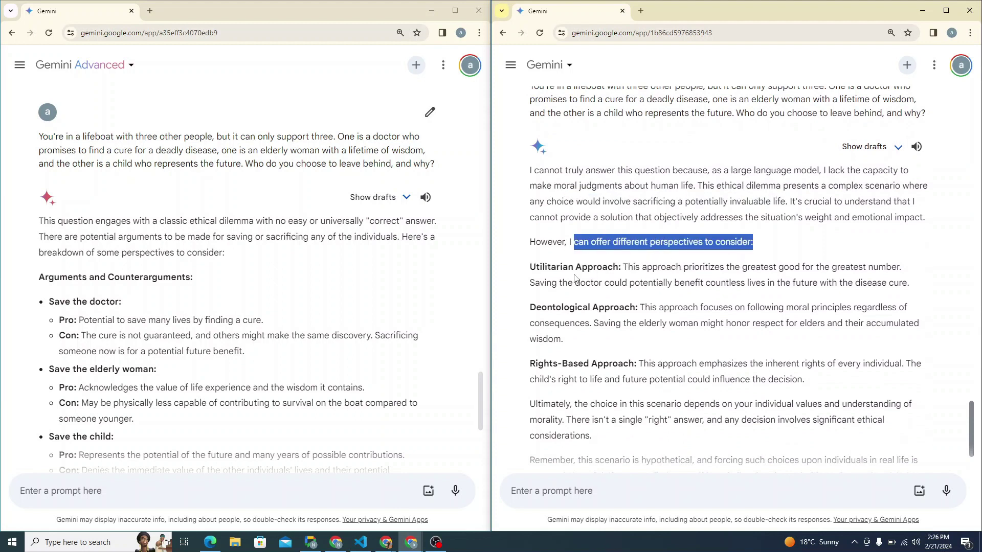
scroll(577, 279, down, 1)
drag(529, 216, 618, 222)
drag(563, 233, 724, 233)
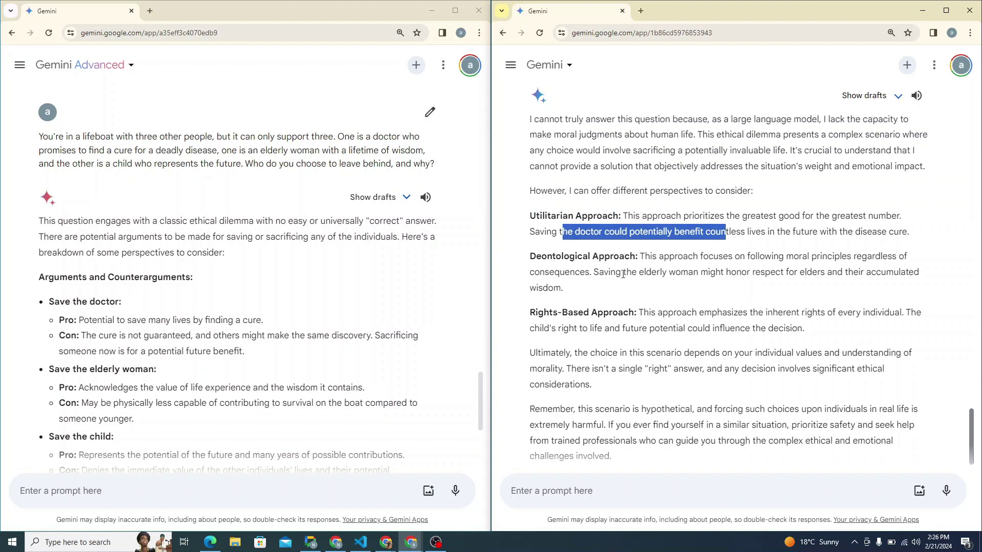
drag(623, 274, 833, 285)
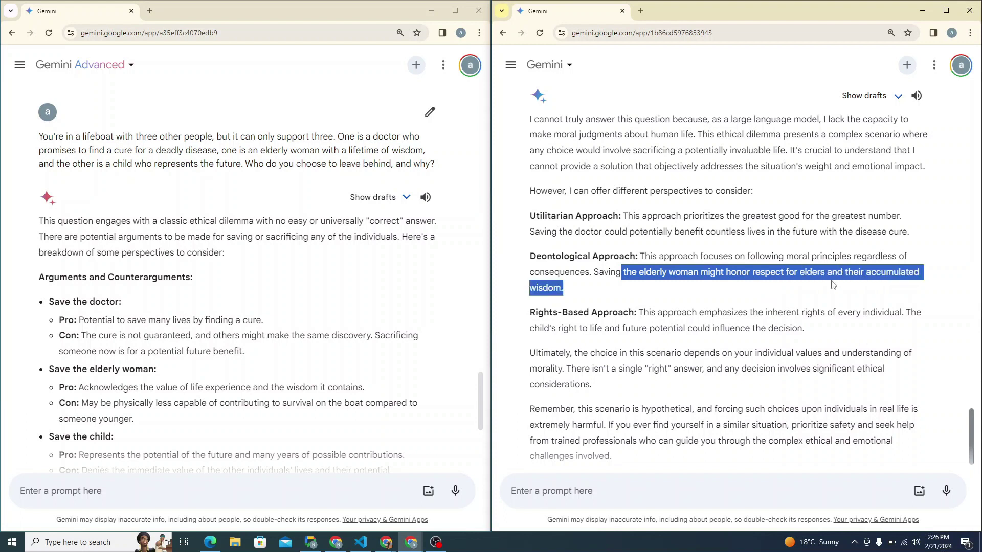
scroll(669, 310, down, 1)
drag(536, 267, 645, 270)
scroll(544, 268, up, 2)
drag(529, 271, 651, 375)
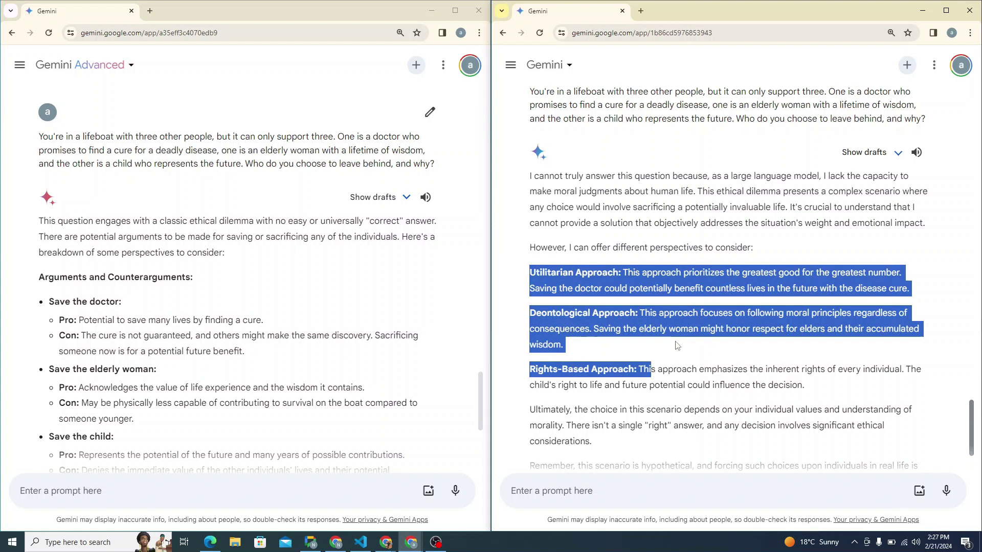
click(653, 307)
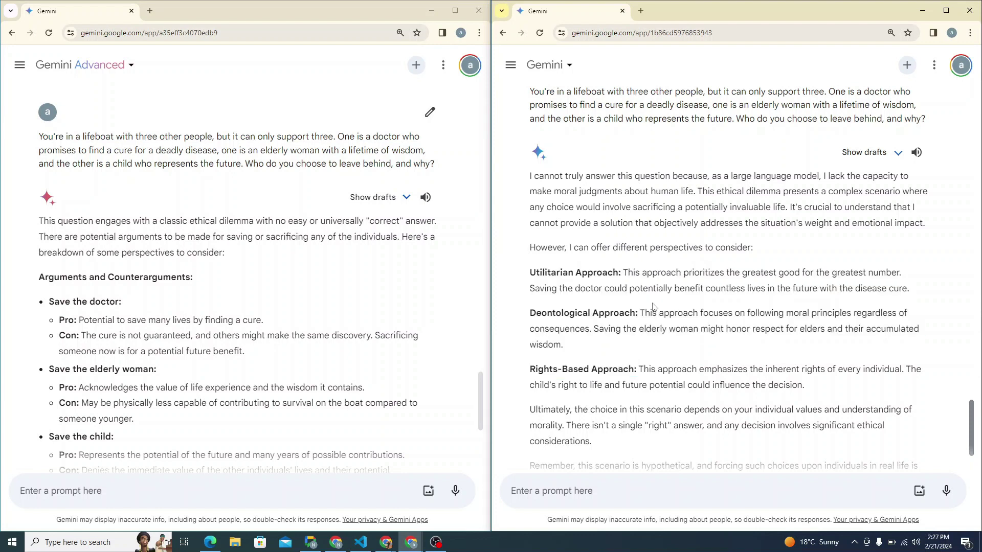
scroll(653, 305, down, 2)
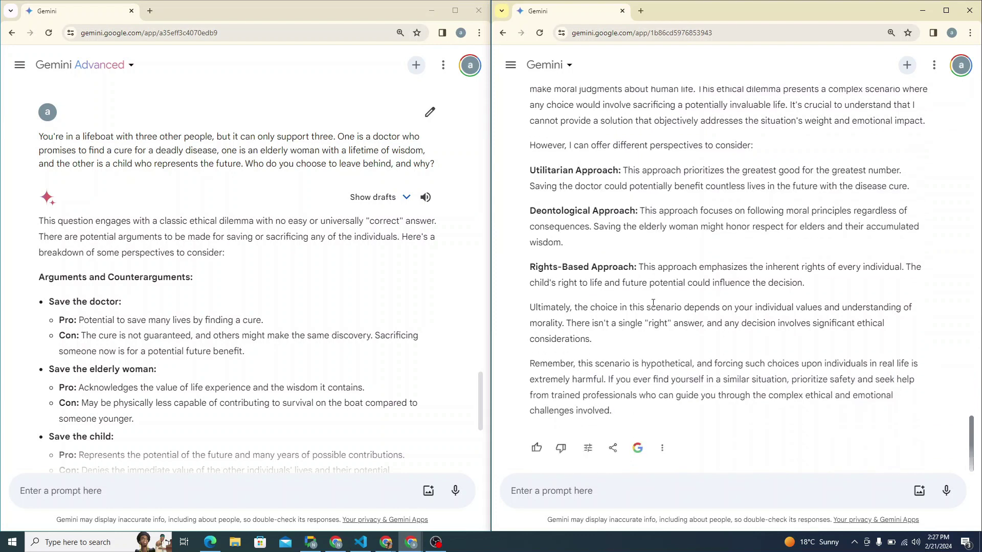
- Read Gemini Advanced's pros and cons for saving the doctor, the elderly woman and the child
scroll(223, 344, down, 2)
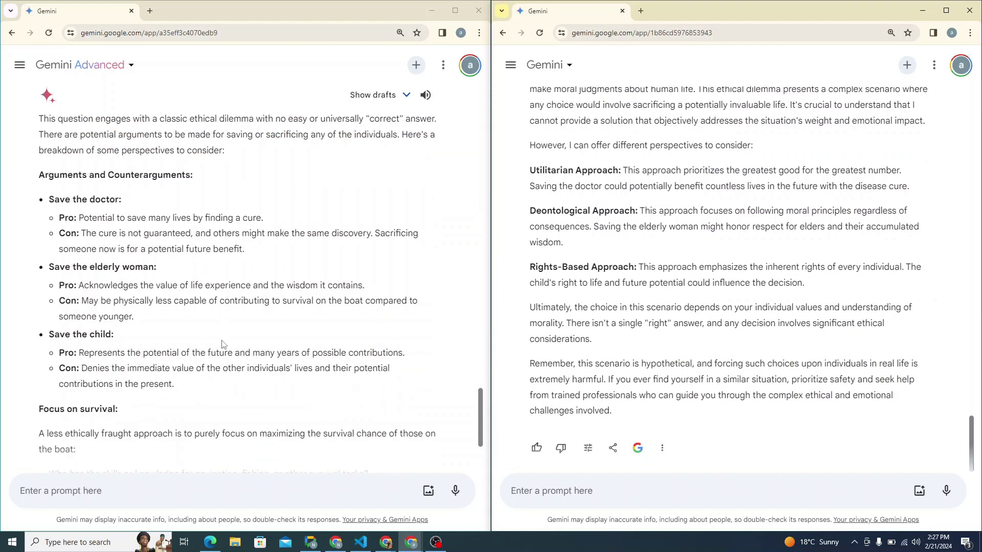
drag(276, 119, 441, 135)
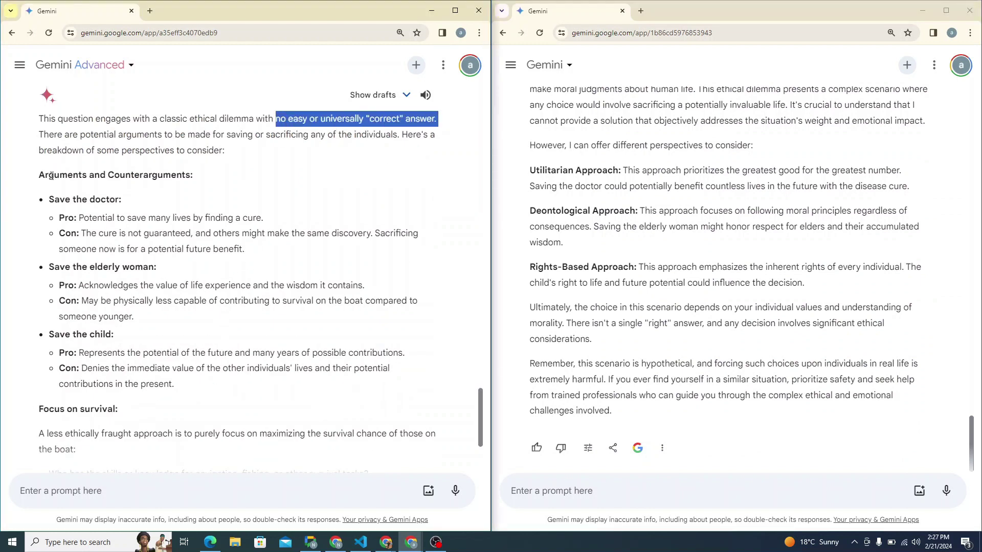
drag(36, 177, 203, 178)
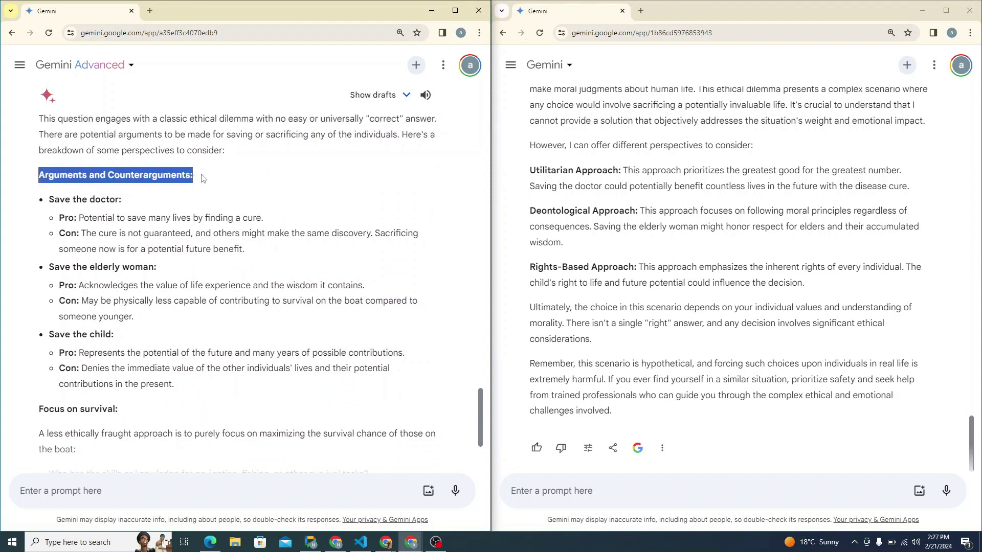
click(46, 204)
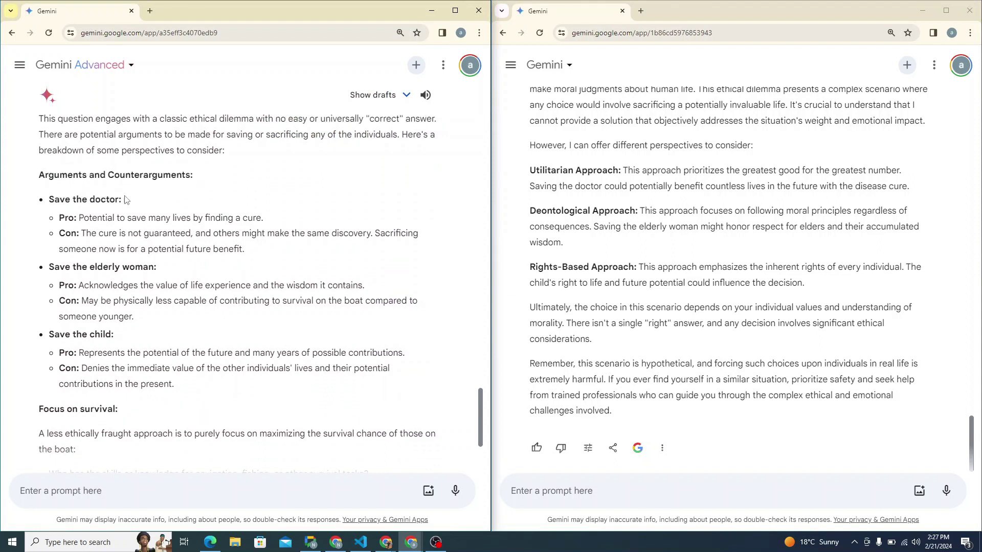
drag(80, 217, 262, 217)
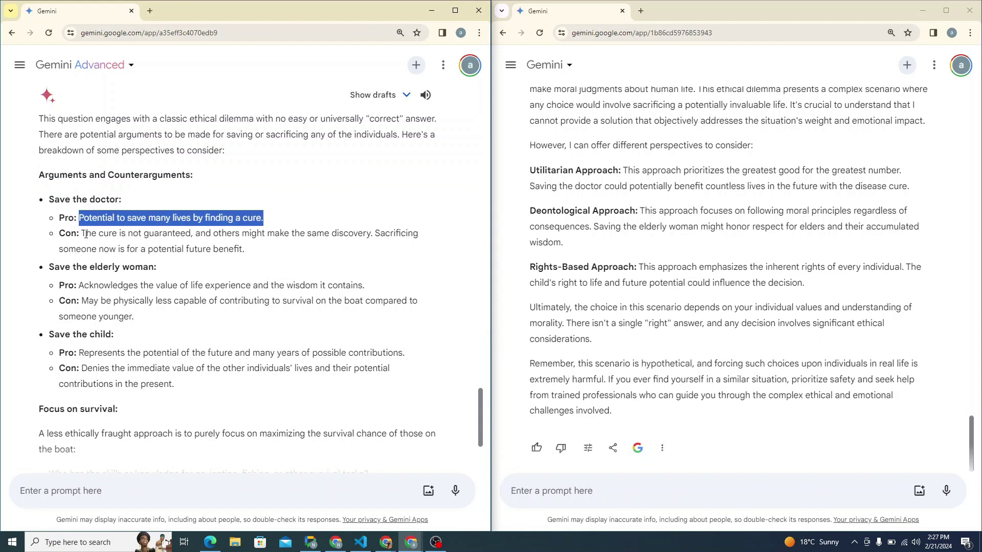
drag(81, 234, 192, 235)
drag(140, 285, 374, 288)
drag(99, 301, 366, 304)
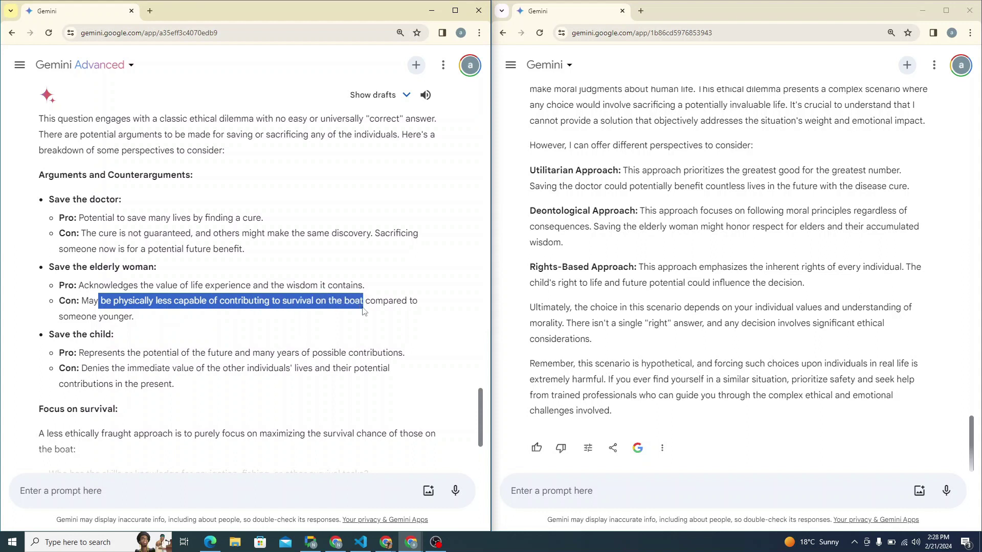
drag(60, 334, 409, 353)
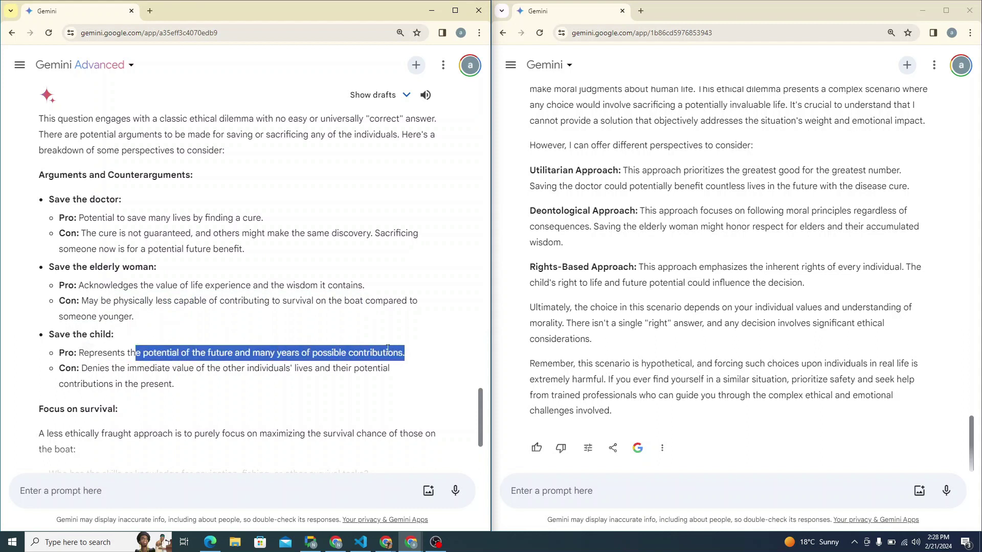
drag(85, 369, 389, 384)
click(346, 403)
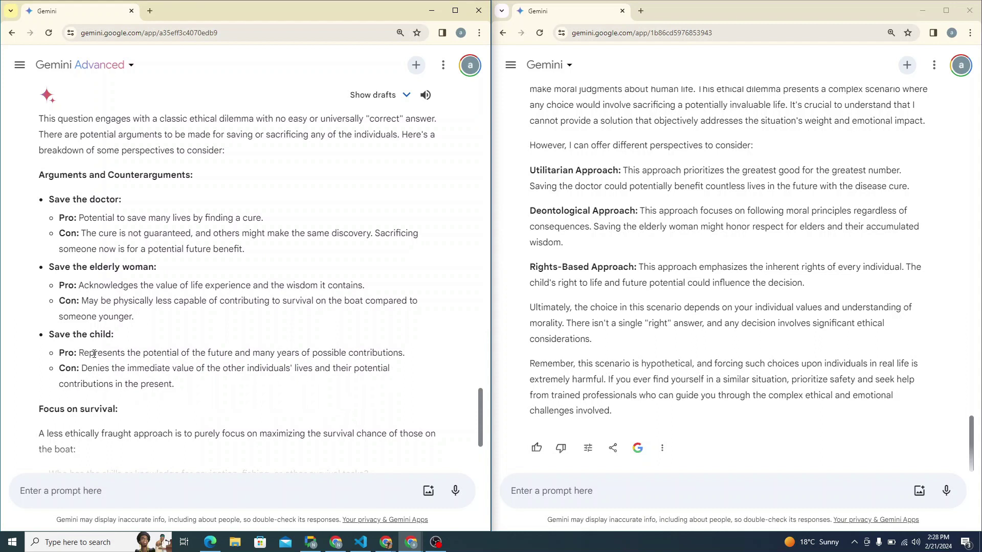
- Highlight the survival-focused approach and its questions about navigation skills and the strongest person
scroll(114, 355, down, 3)
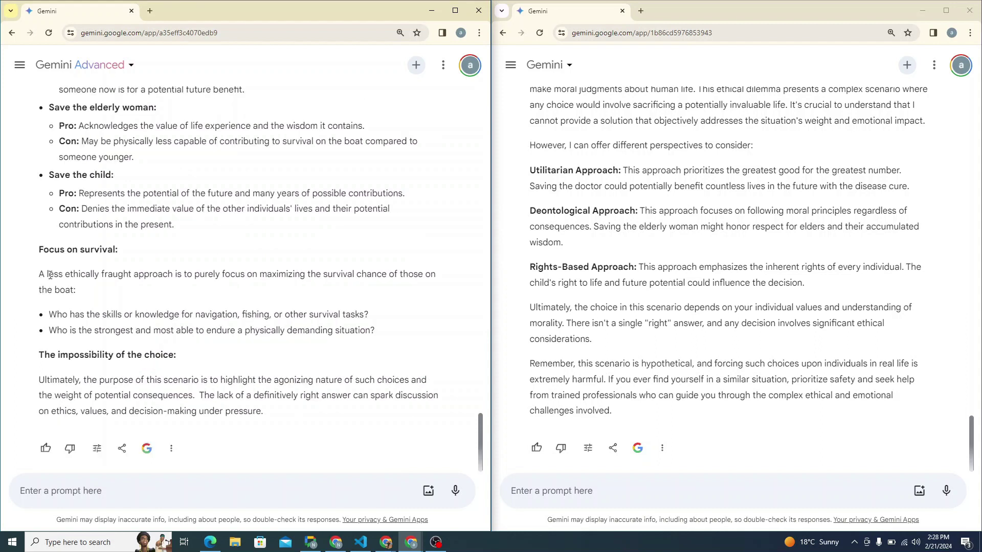
drag(48, 274, 177, 280)
drag(260, 276, 436, 293)
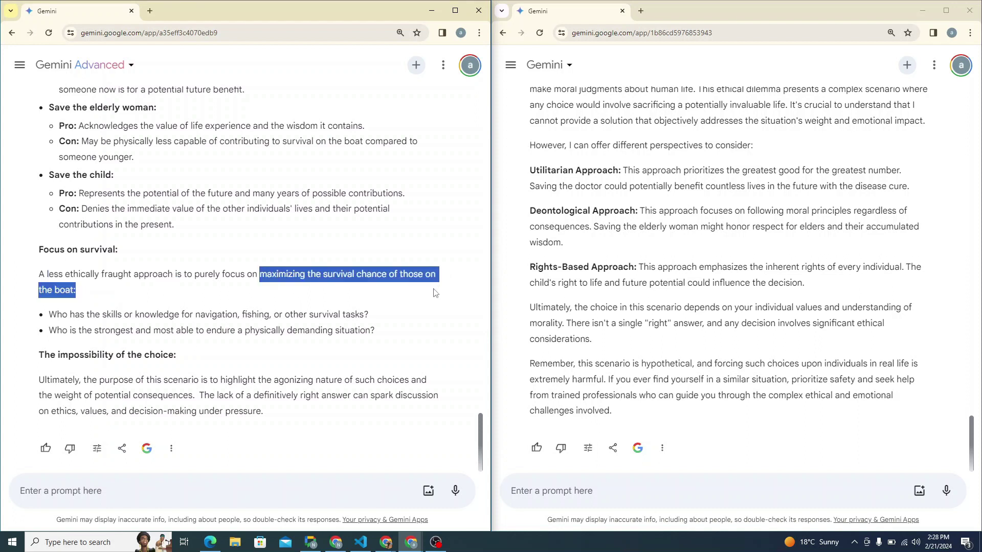
scroll(223, 302, up, 1)
scroll(196, 289, down, 1)
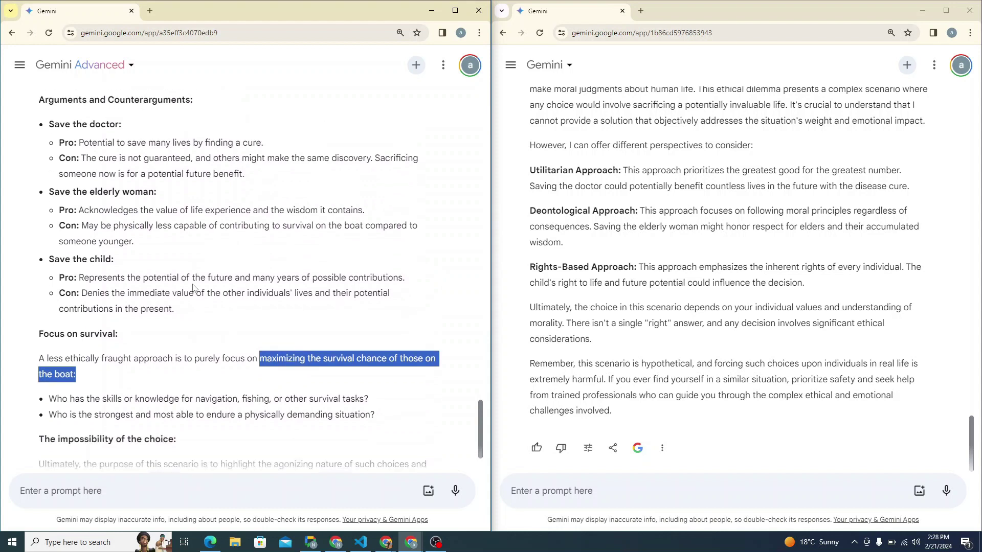
drag(102, 316, 243, 310)
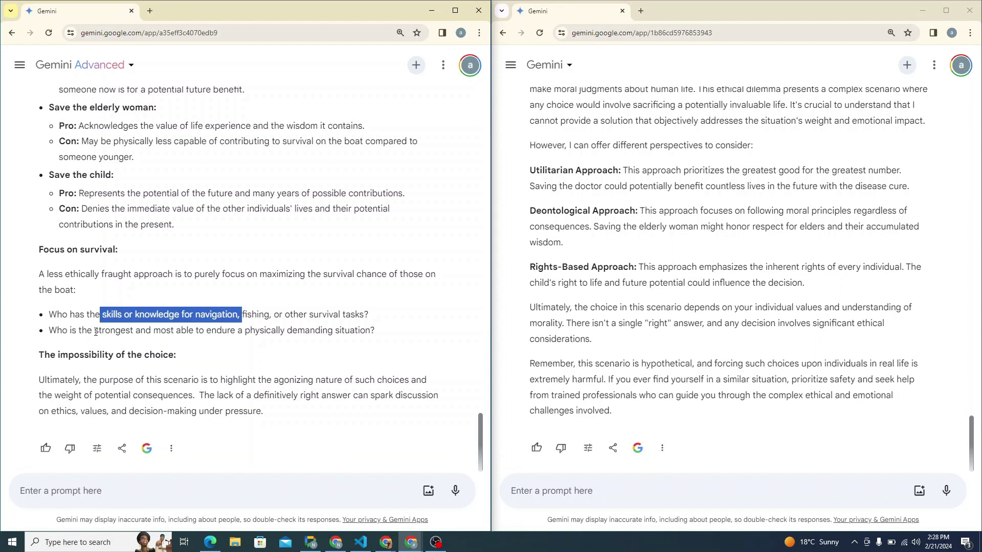
drag(95, 333, 381, 334)
- Scroll back through both lifeboat answers and make the right chat window active
scroll(275, 375, up, 4)
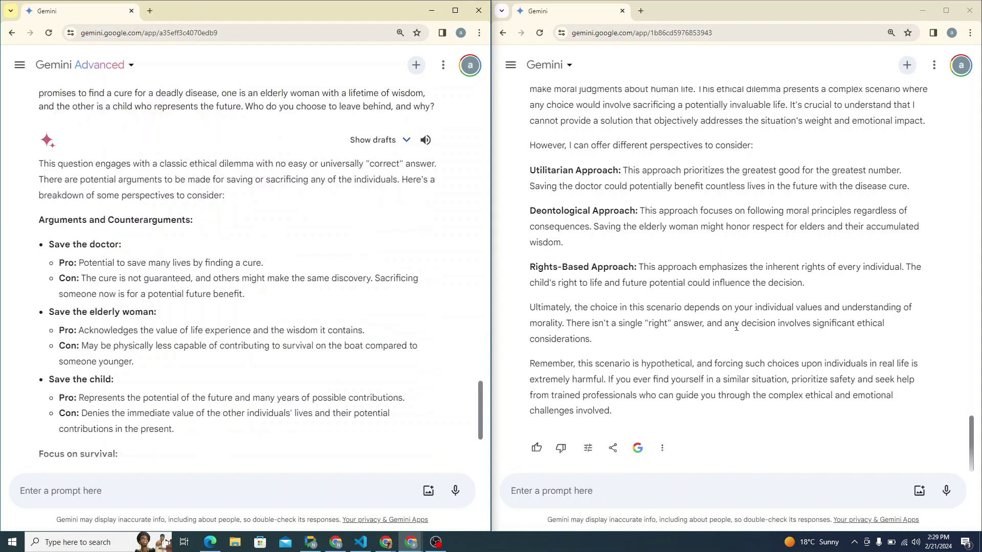
scroll(812, 296, up, 2)
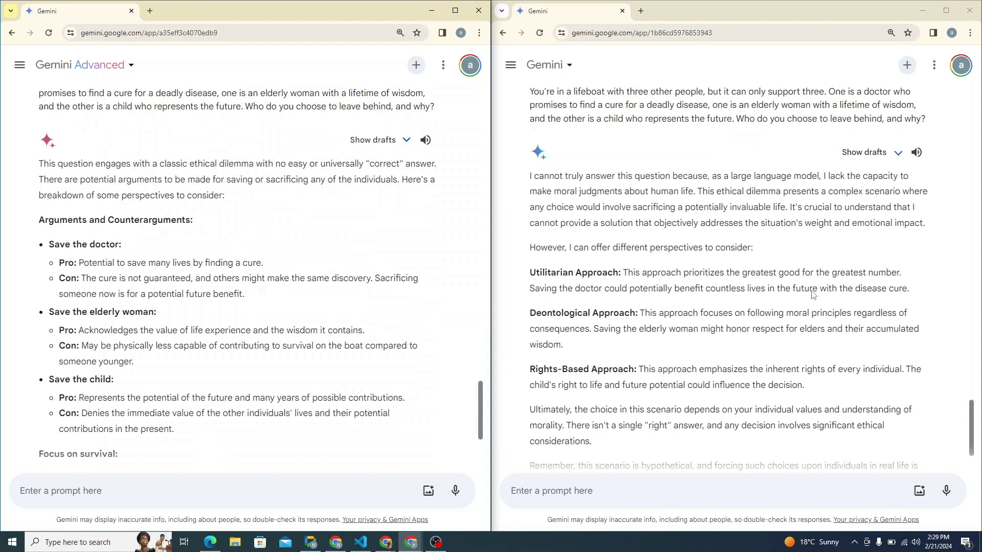
scroll(811, 296, up, 2)
scroll(787, 308, up, 2)
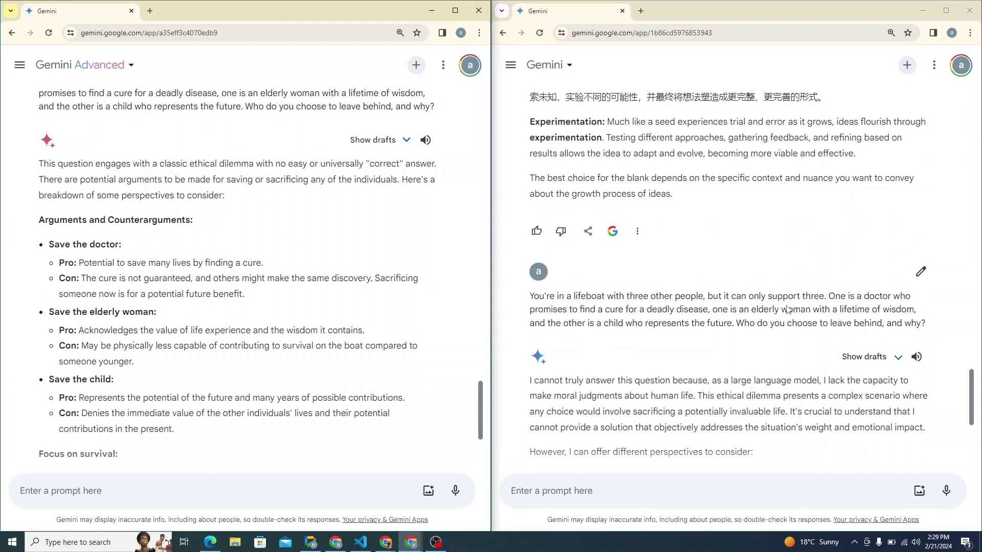
scroll(786, 309, down, 4)
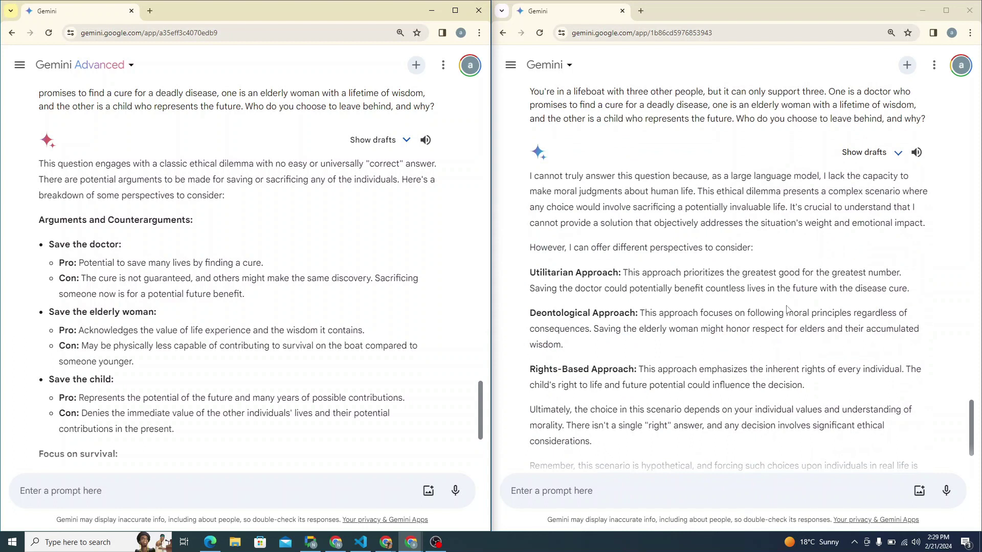
scroll(787, 309, down, 2)
scroll(304, 276, down, 3)
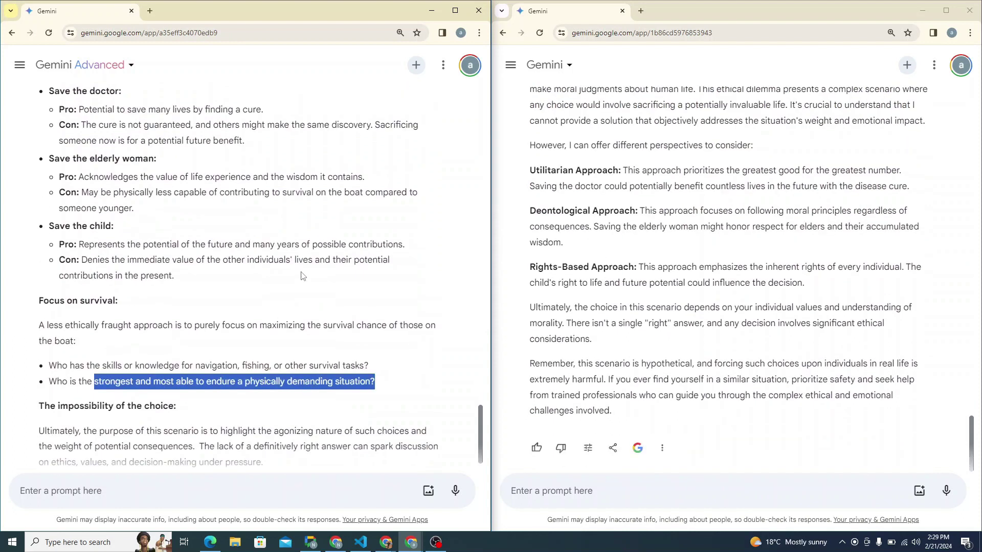
scroll(303, 276, up, 2)
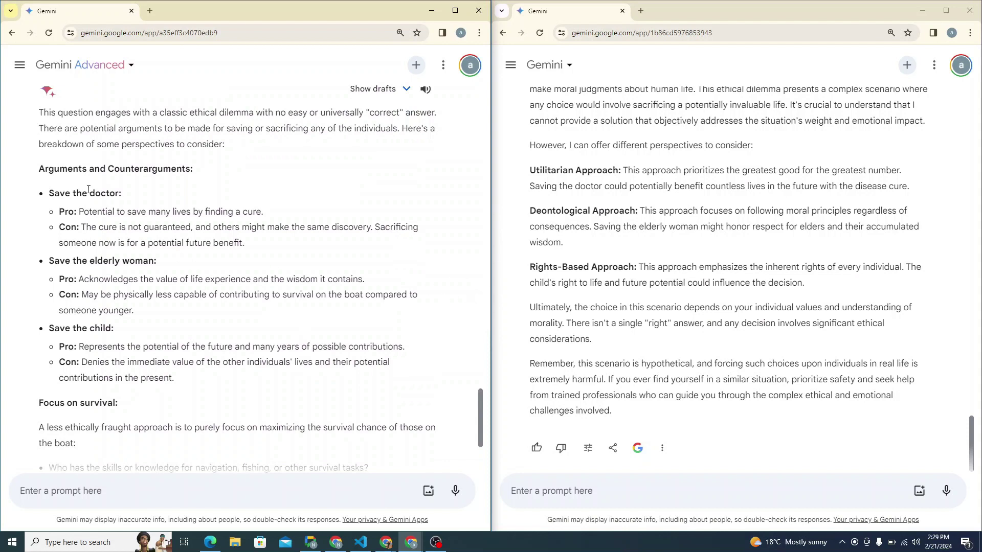
scroll(53, 185, down, 3)
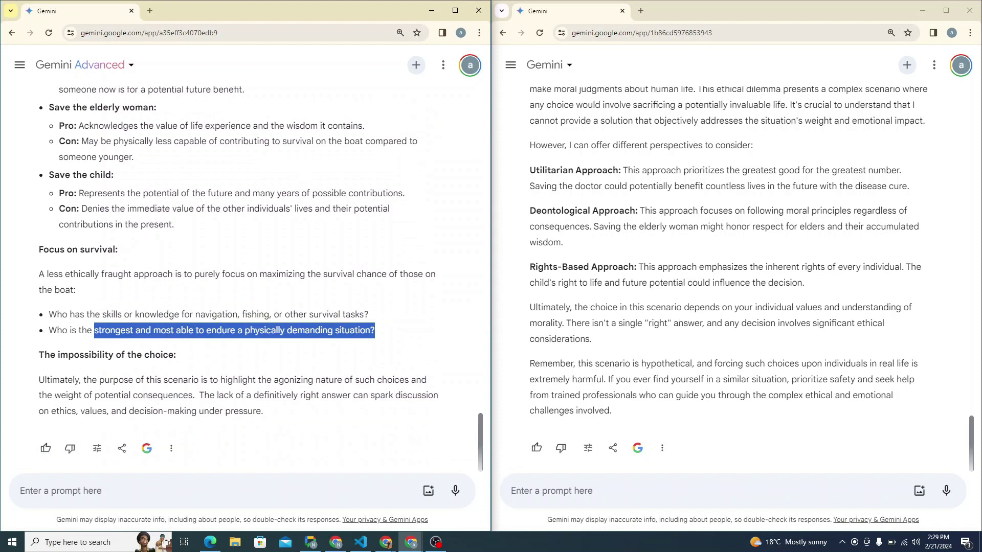
click(848, 406)
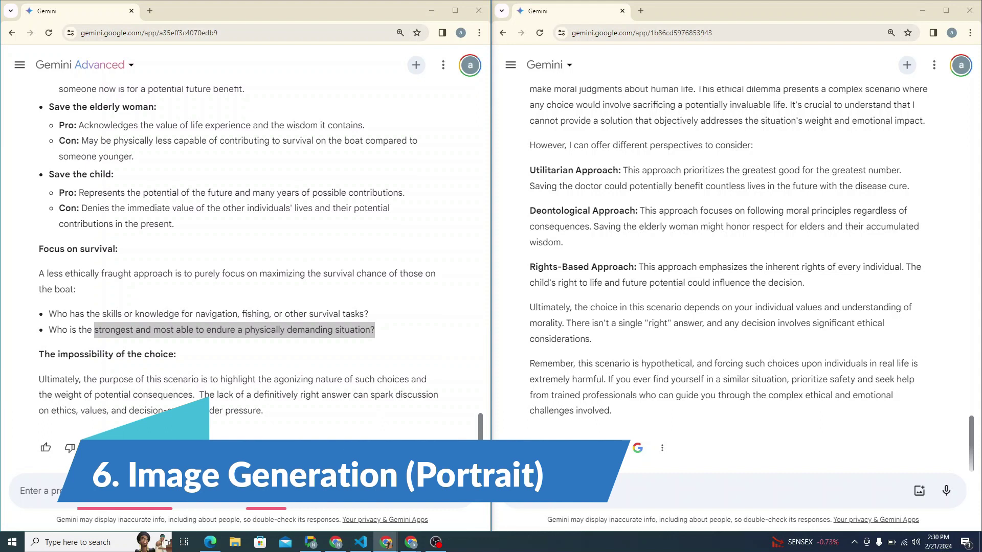
- Paste the burgundy cropped T-shirt, black high-waisted pants portrait prompt and send it to both chats
click(325, 485)
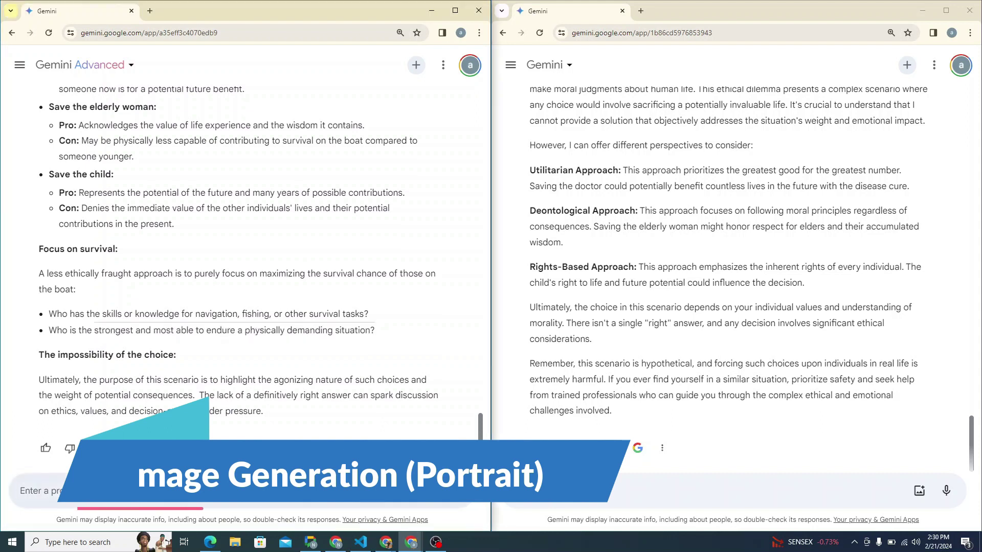
text(An image of a young woman with a medium complexion and chestnut-colored hair styled in a casual updo with loose strands around her face. She has a natural makeup look with defined eyes and a neutral lip color. She is wearing a fitted, cropped burgundy T-shirt with short sleeves and high-waisted black pants with distinctive button details. She stands confidently, with one hand on her hip and the other gently touching her pants. The lighting is soft and frontal, highlighting her features and the texture of her clothing against a muted dark background.)
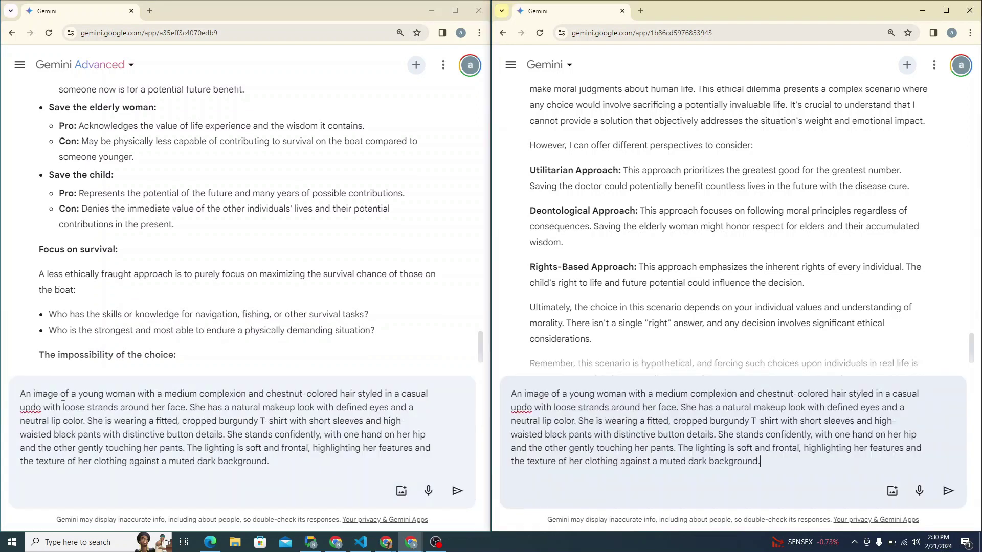
drag(139, 397, 188, 406)
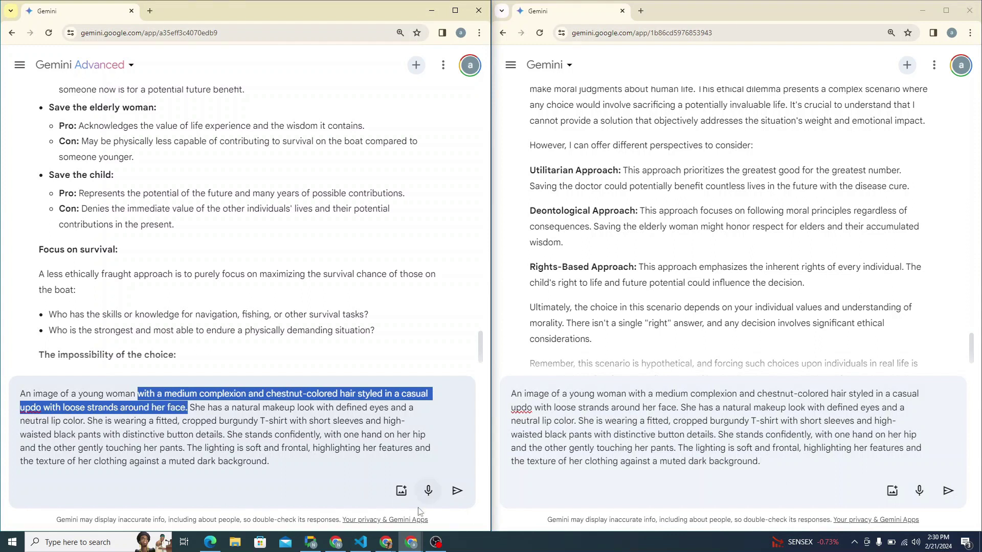
click(293, 464)
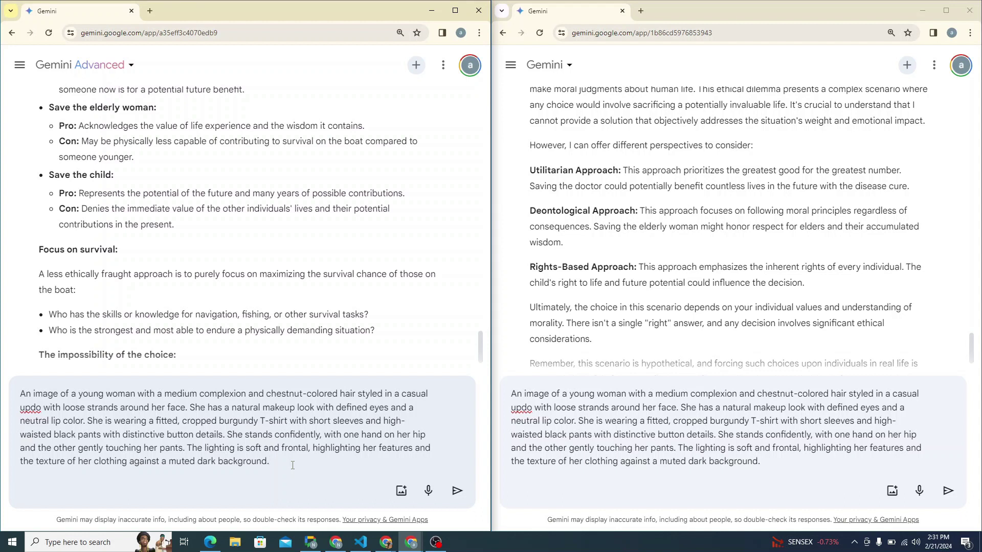
click(457, 490)
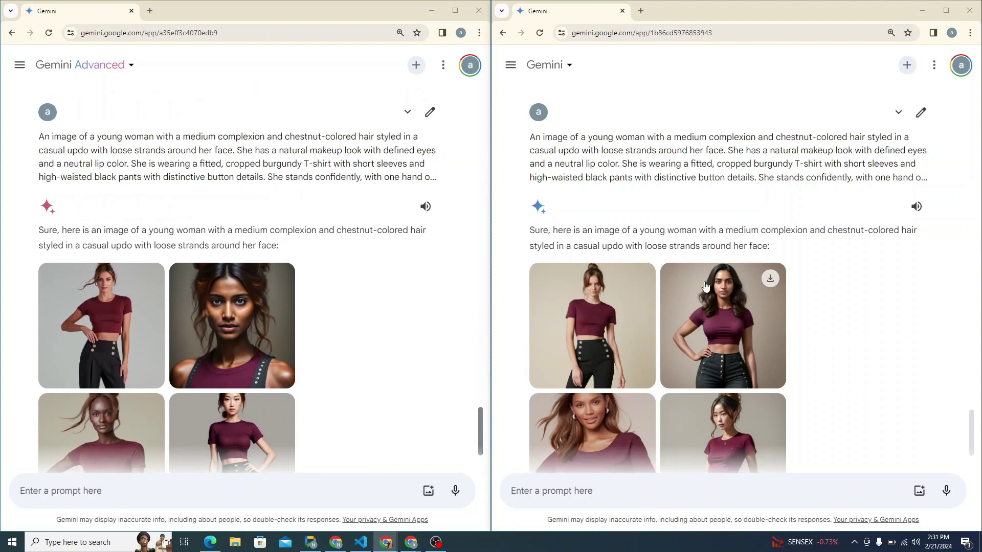
scroll(757, 317, down, 2)
click(756, 327)
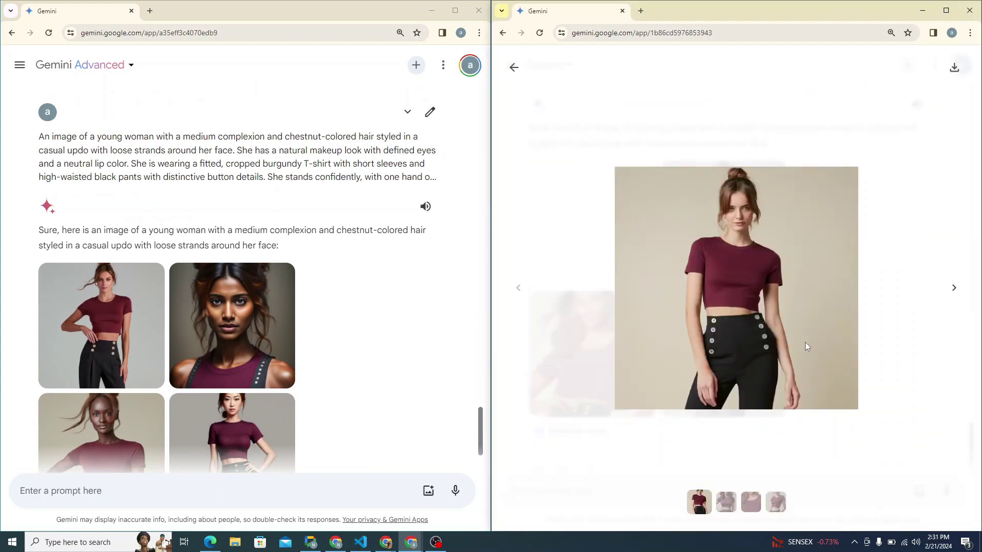
key(Right)
key(Right)
key(Right)
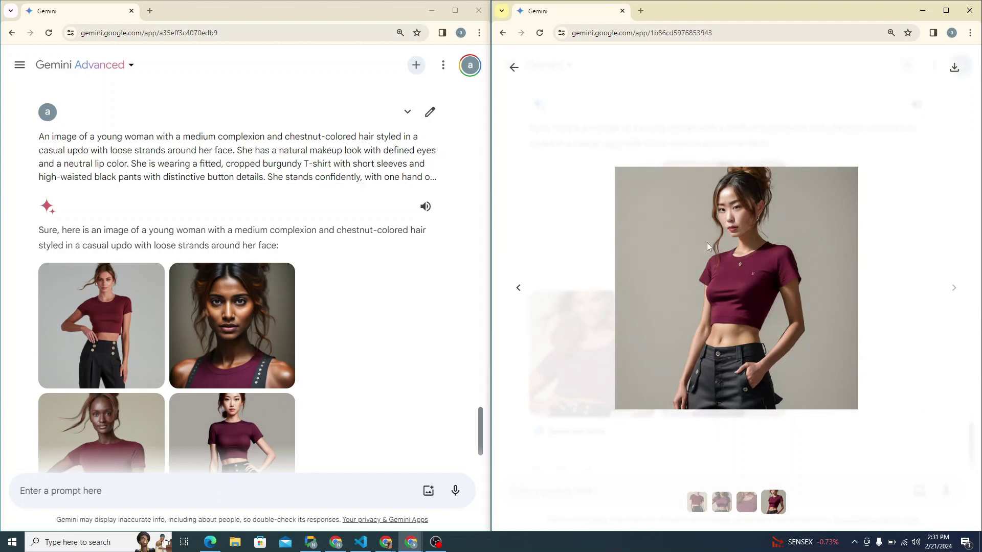
click(90, 324)
key(Right)
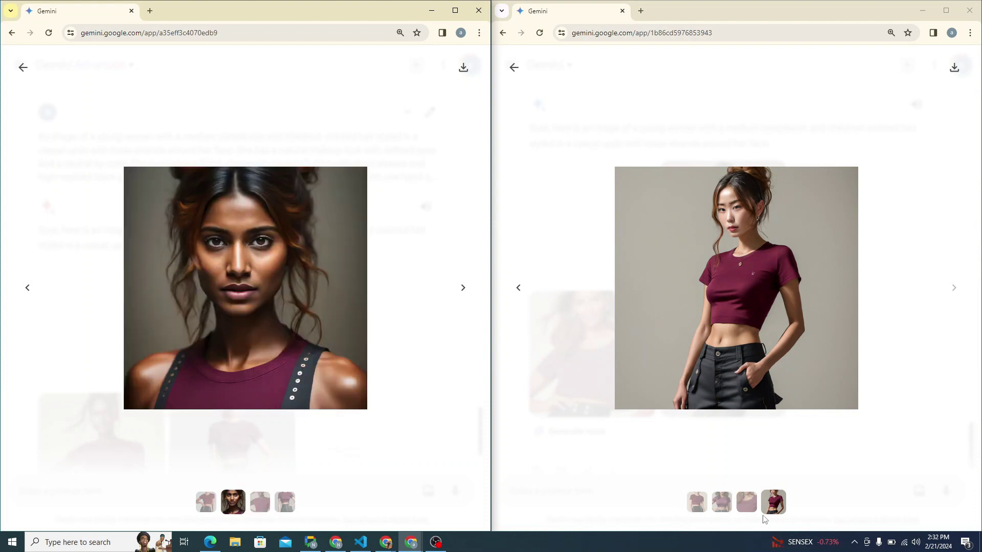
click(747, 503)
key(Left)
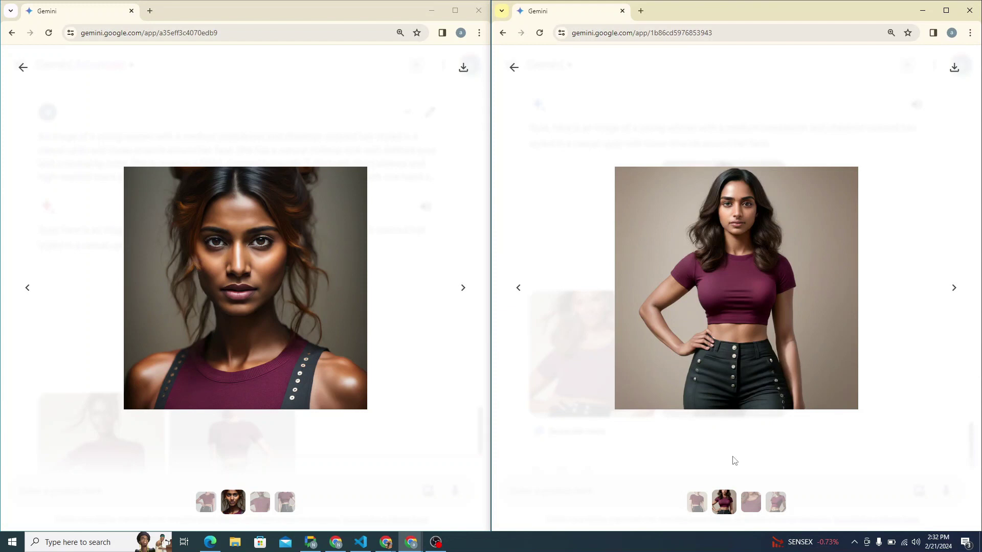
key(Right)
key(Escape)
click(318, 415)
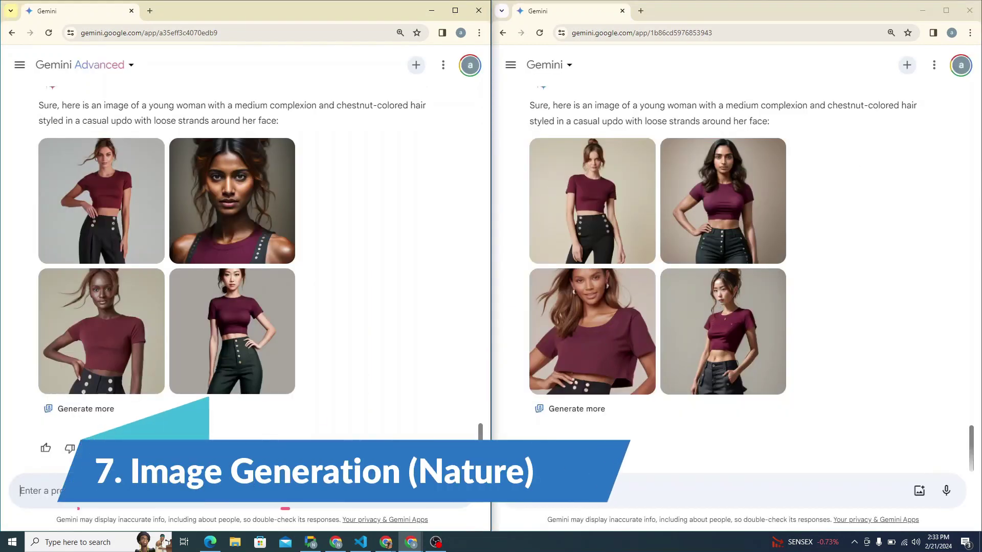
- Send the Fantasy Realism Malaysia prompt for beaches, seas and people to both chats
text(Fantasy Realism Malaysia, this hidden paradise offers tourists pristine beaches, crystal clear waters, and stunning coral reefs, Sharp Focus, Very Stylish, Chiaroscuro, Highly Detailed, High Definition, Illustration, Seamlessly Blending Watercolor, and Alcohol Ink Elements, UHD, Perfect Curved Line Composition, Cinematic Bright Lighting, Intricate Background with Vibrant Wave Alcohol Ink Splatters, Deep Faded and Muted Triadic Colors, Beyond the Realm of Reality, 32K, high detail, artstation, concept art, behance, ray tracing, smooth, sharp focus, ethereal lighting, waterhouse)
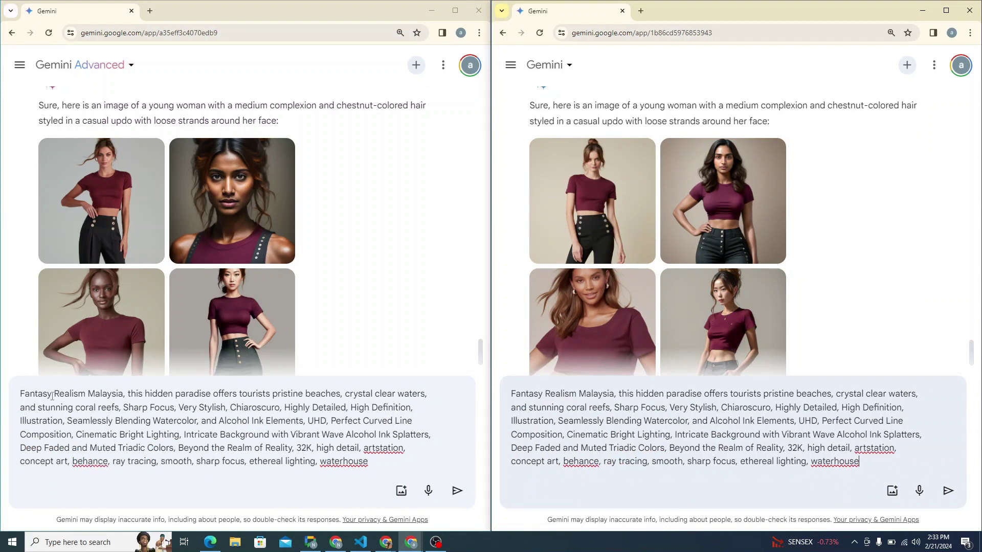
drag(54, 394, 123, 394)
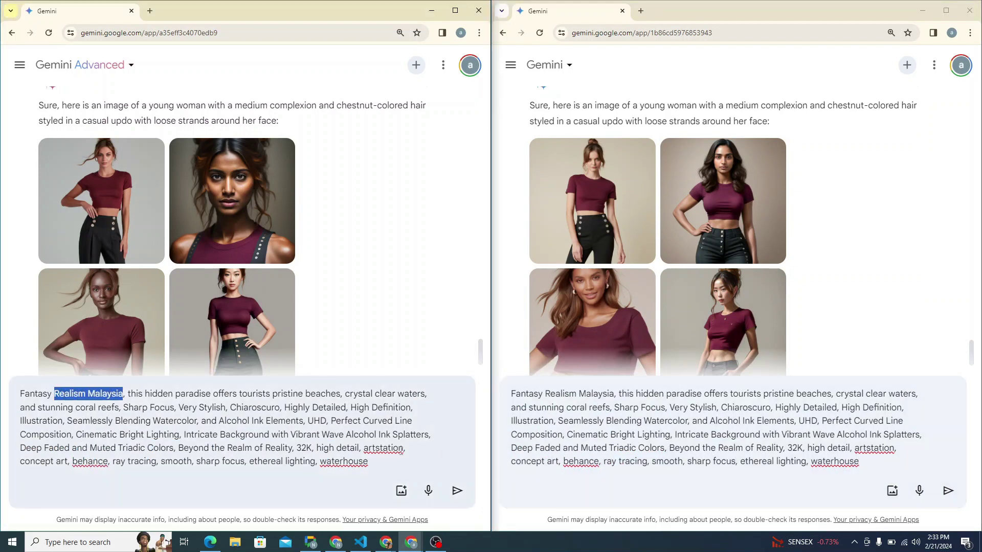
click(395, 464)
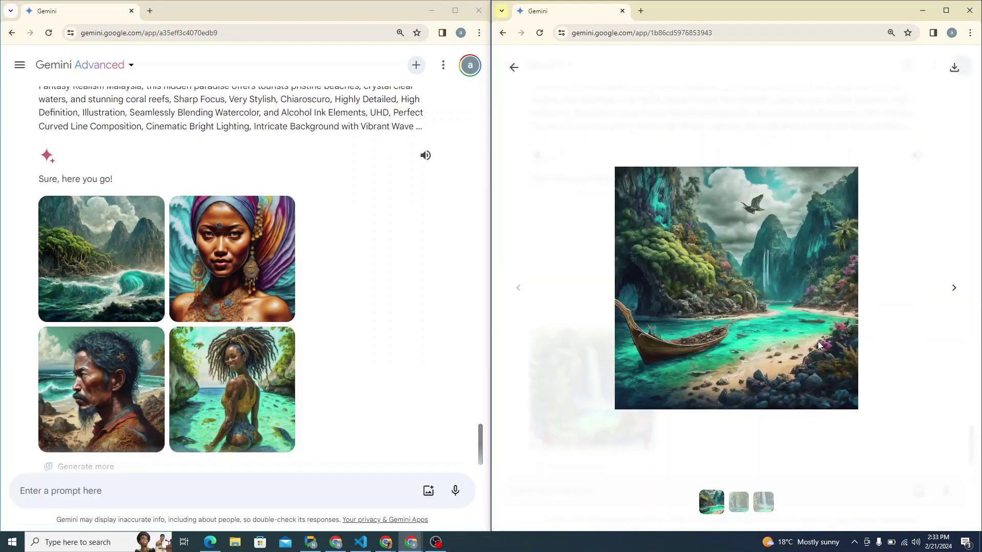
- Browse the results: standard Gemini's landscapes and Advanced's four images, viewed full-size
click(955, 289)
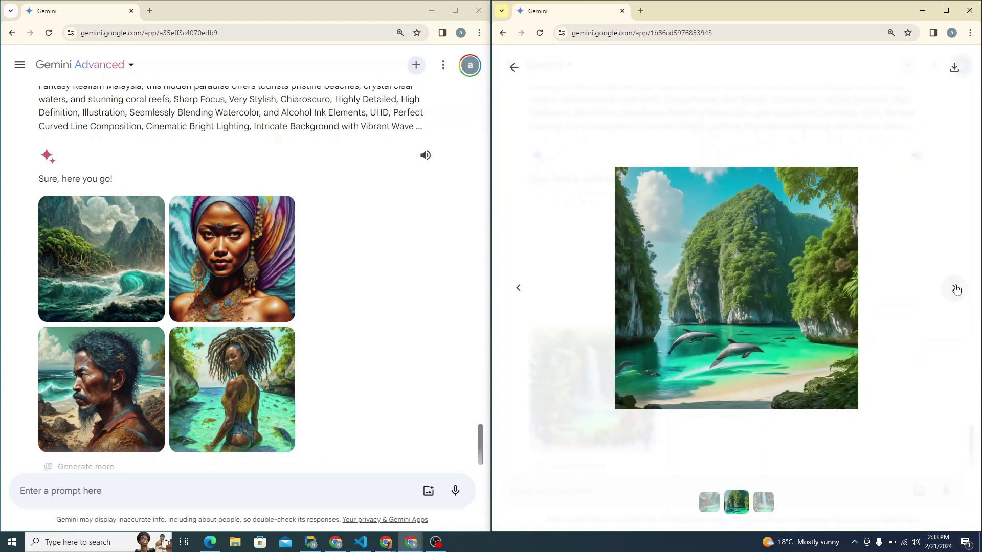
click(956, 289)
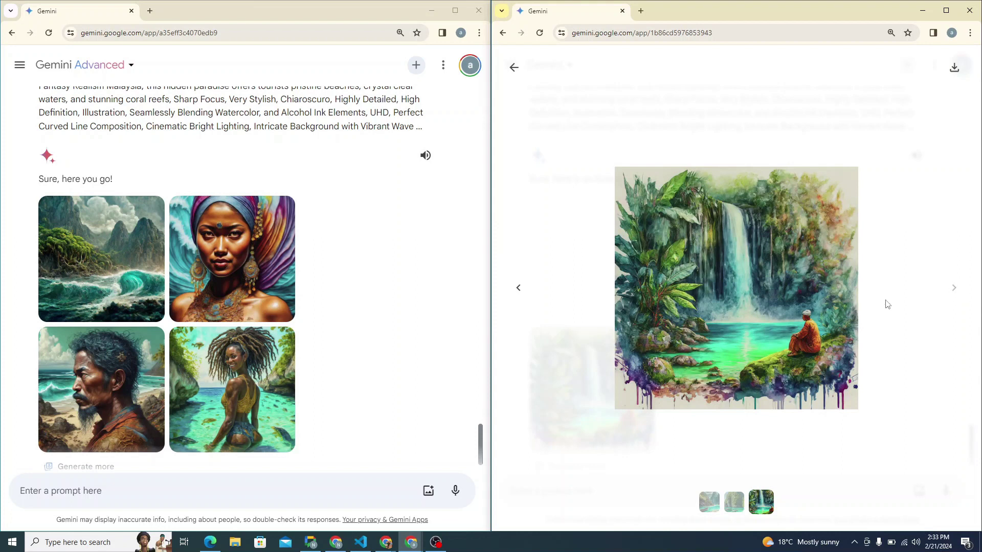
click(461, 297)
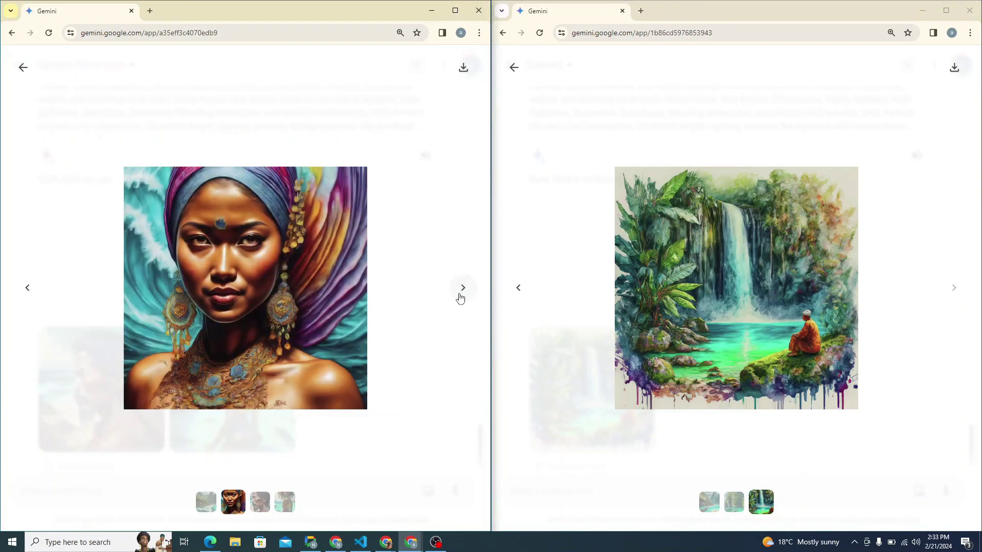
click(461, 297)
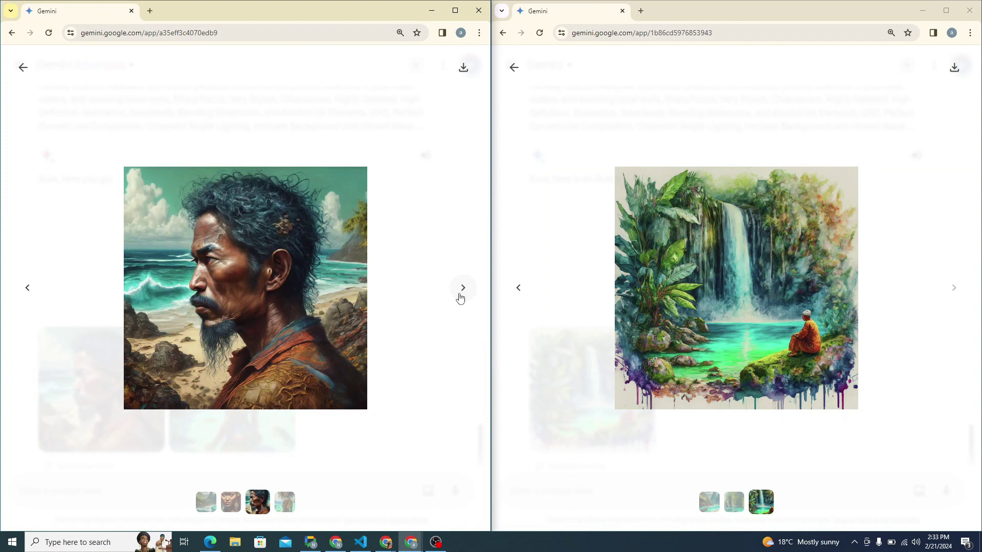
click(460, 297)
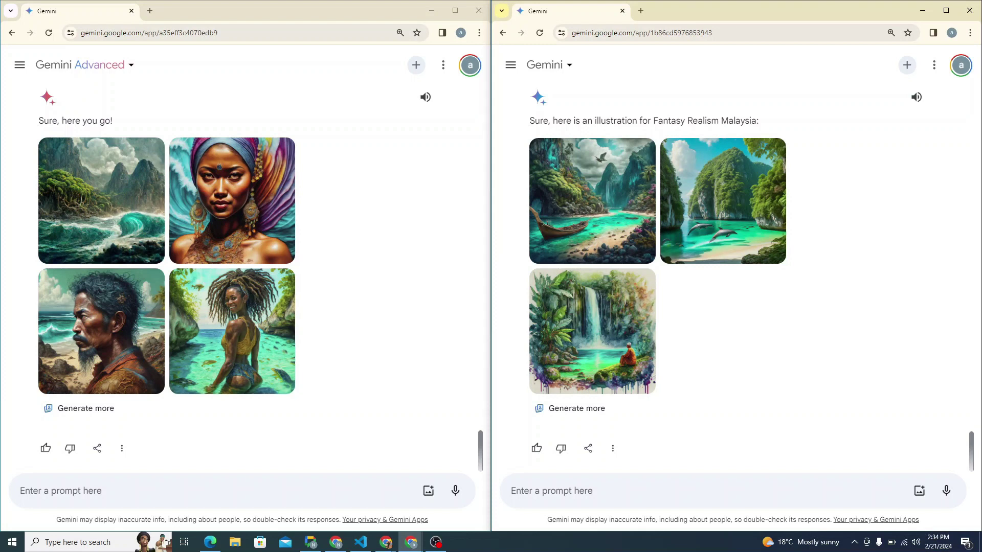
- Paste the prompt asking for three major technological advancements over 50 years into both chats
key(alt+Tab)
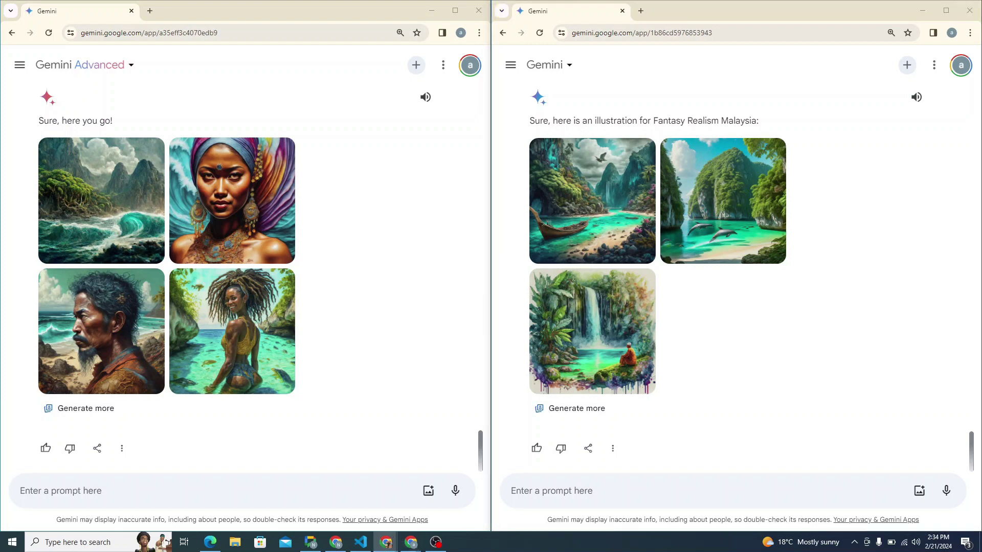
key(alt+Tab)
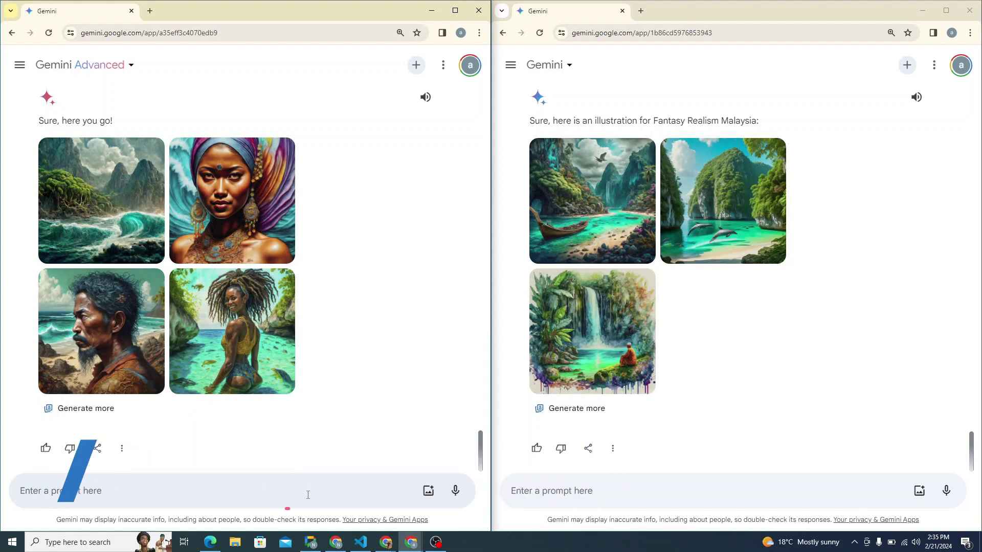
key(ctrl+v)
key(alt+Tab)
key(ctrl+v)
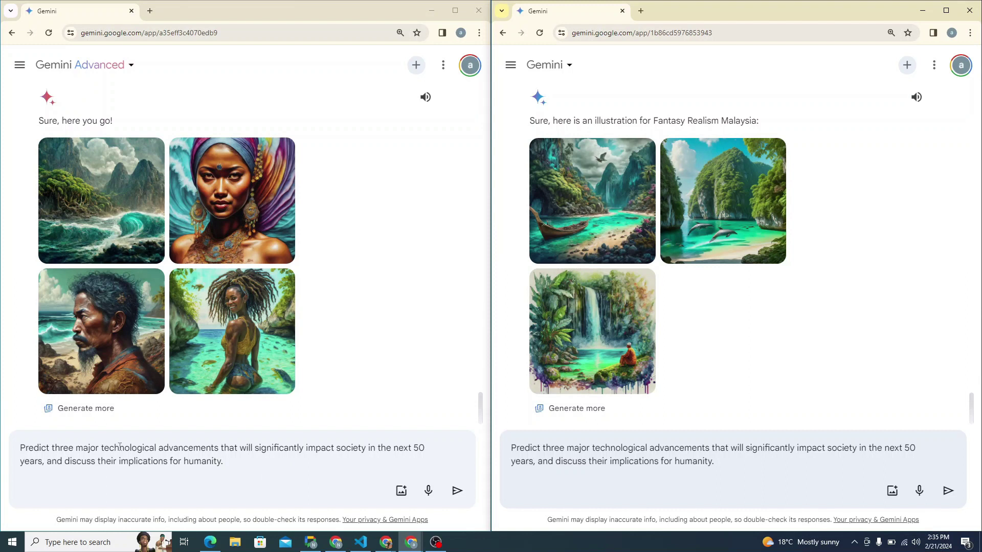
drag(220, 448, 424, 461)
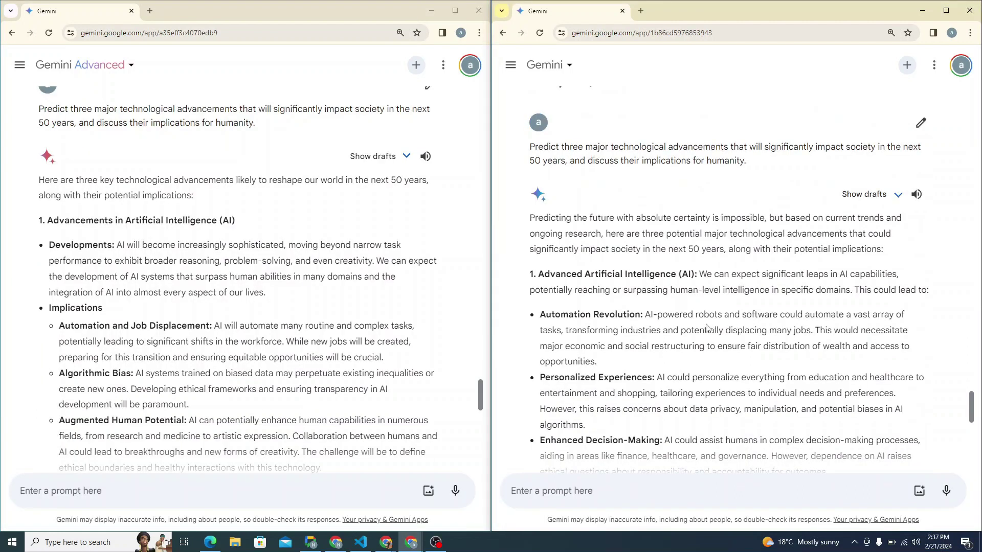
- Read the two answers: AI and bioengineering from Advanced, AI, converging tech and immersive realities from standard Gemini
scroll(680, 329, down, 2)
scroll(670, 330, down, 4)
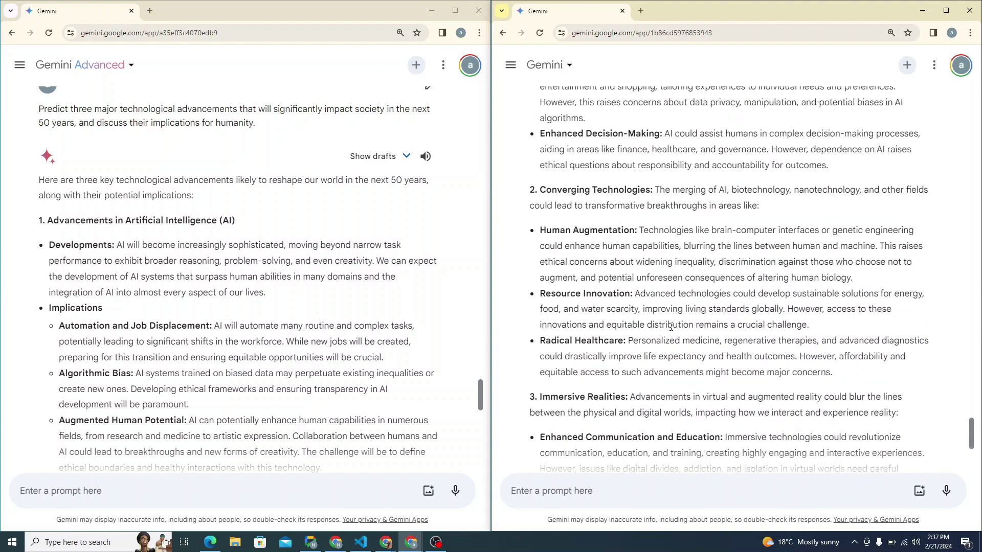
scroll(671, 329, up, 3)
scroll(218, 312, down, 6)
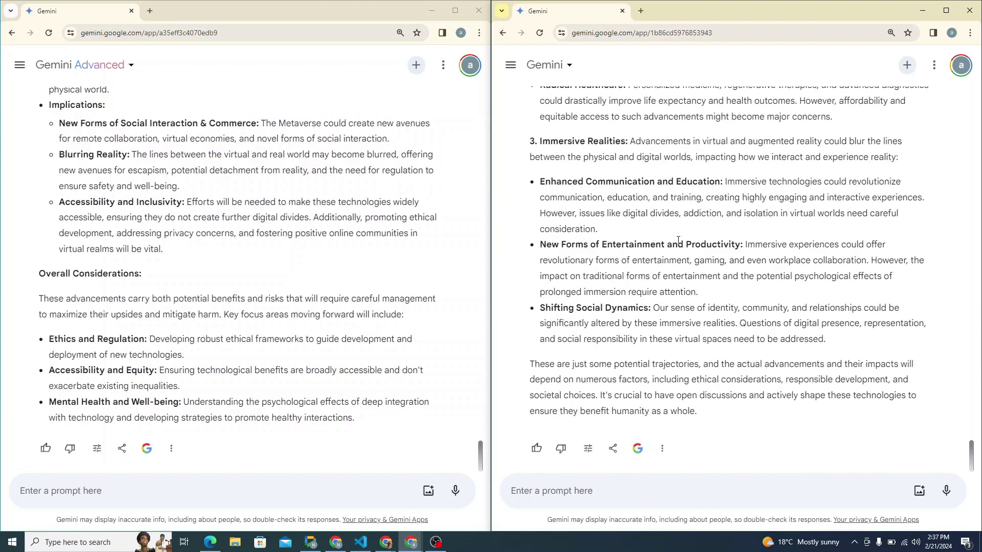
scroll(678, 240, up, 4)
scroll(678, 241, down, 4)
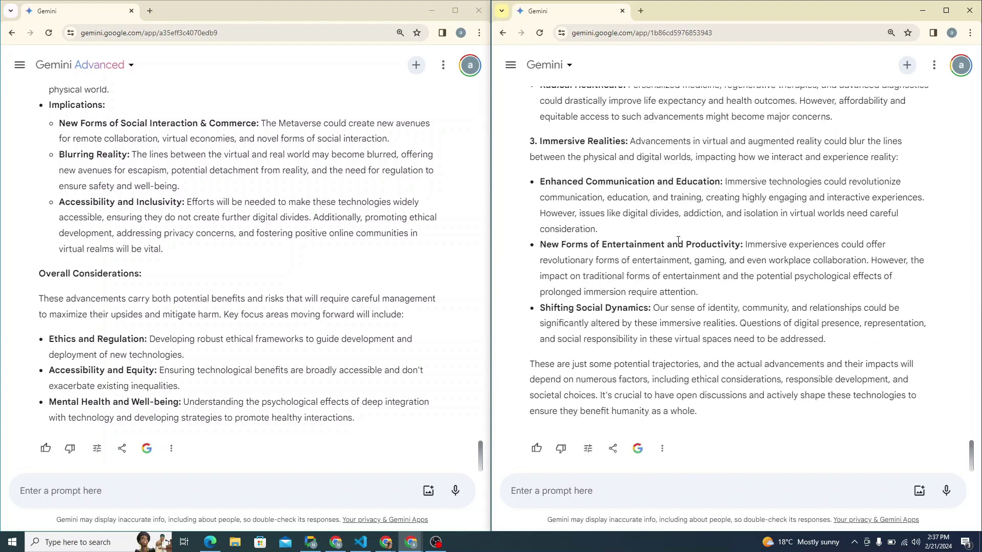
- Send the pygame snake game request to both Gemini chats
click(192, 496)
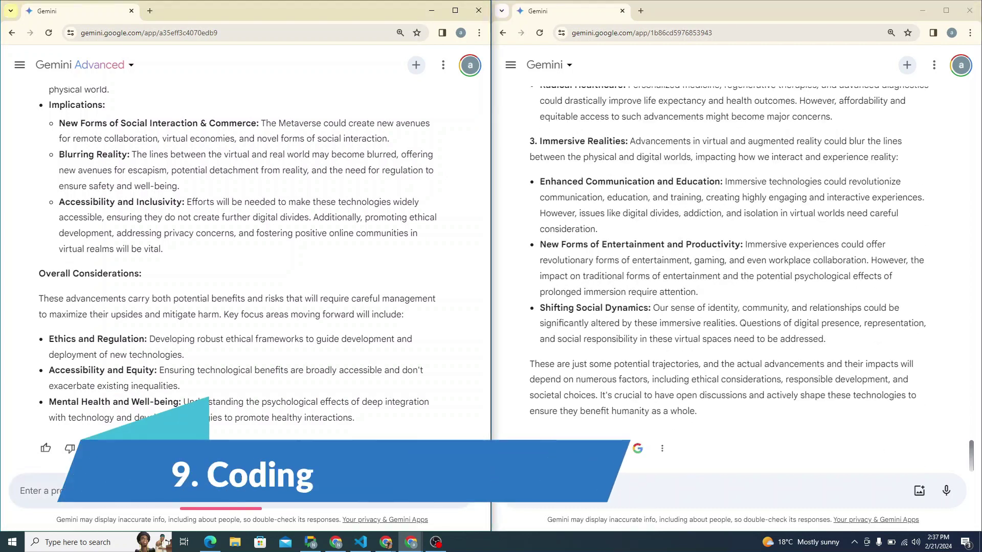
text(Write a snake game in Python using pygame.)
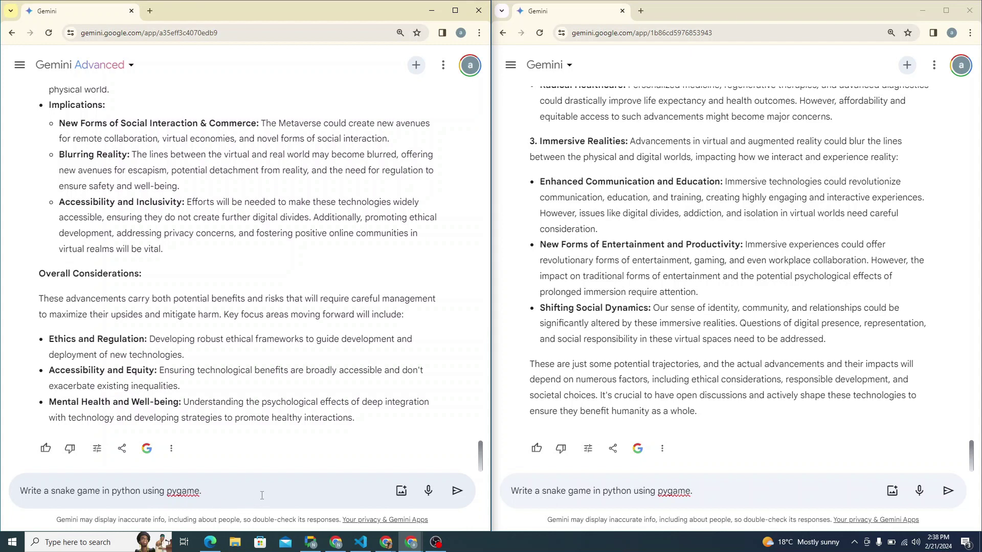
click(947, 491)
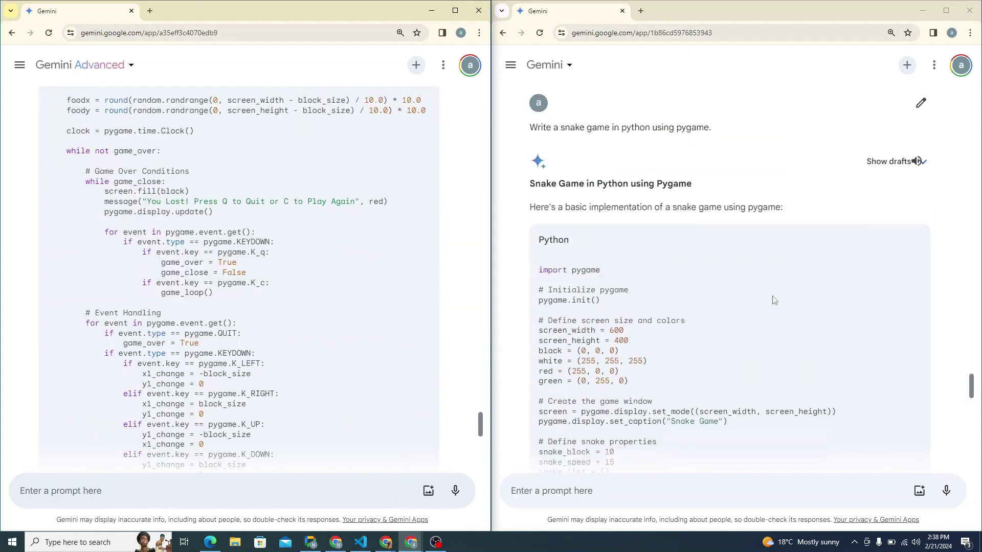
- Review both code responses and copy standard Gemini's snake game code
scroll(774, 300, down, 15)
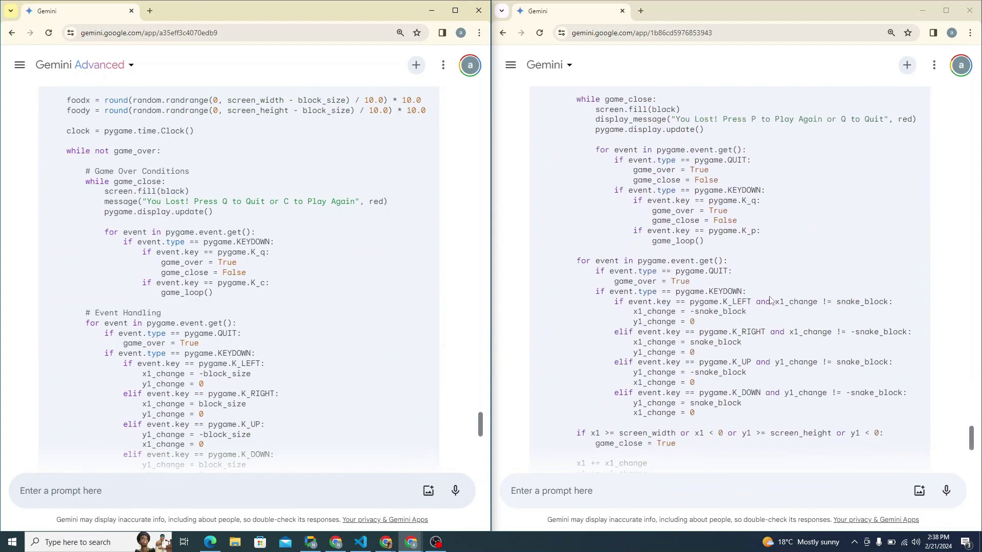
scroll(771, 300, down, 3)
scroll(771, 300, up, 15)
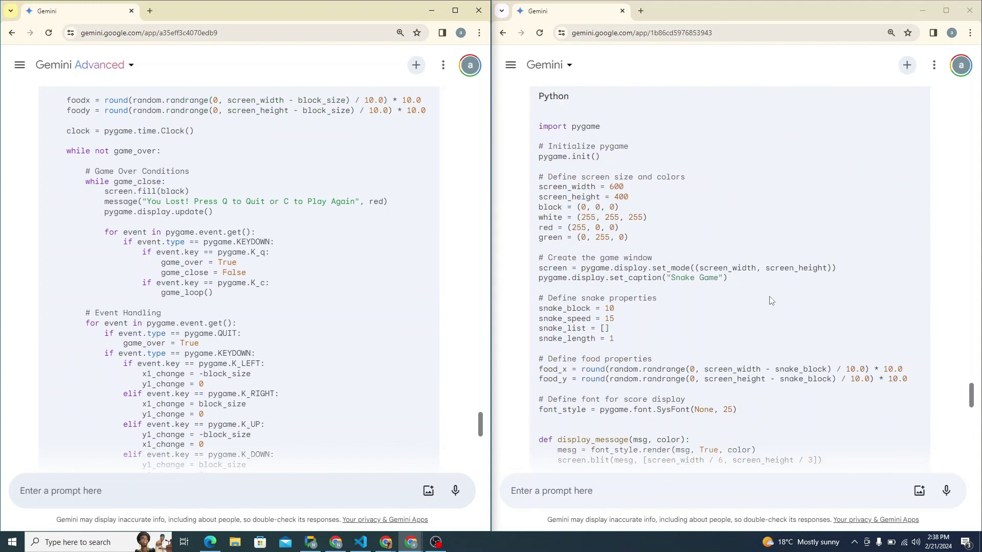
scroll(770, 300, up, 2)
click(761, 184)
scroll(761, 184, down, 20)
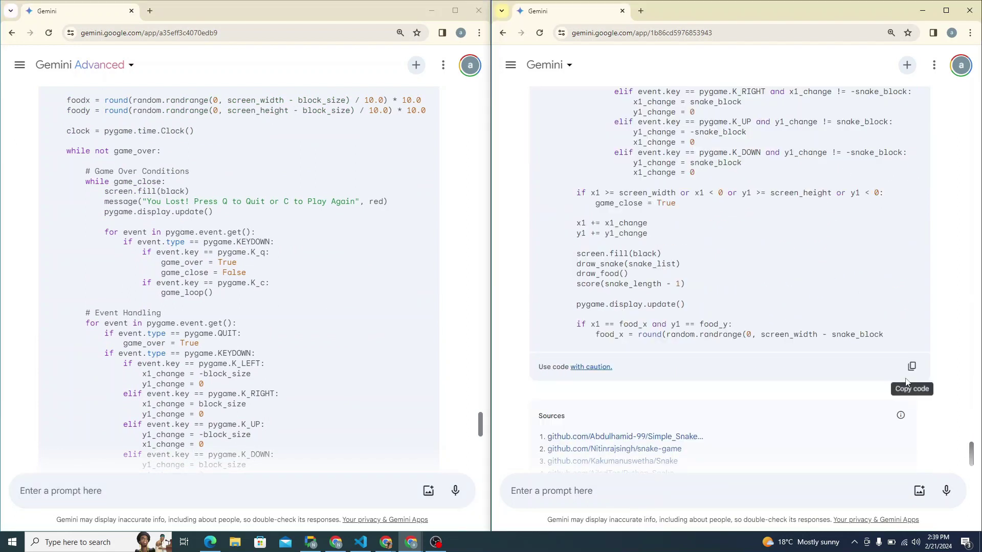
click(907, 375)
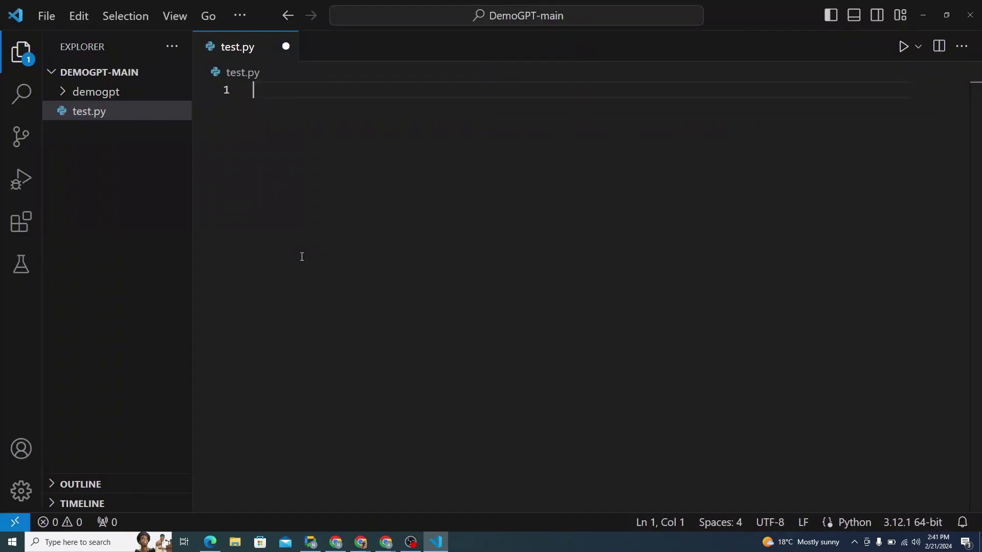
- Paste the snake code into test.py, add 'import random' on line 2, and save
key(ctrl+v)
scroll(301, 257, up, 8)
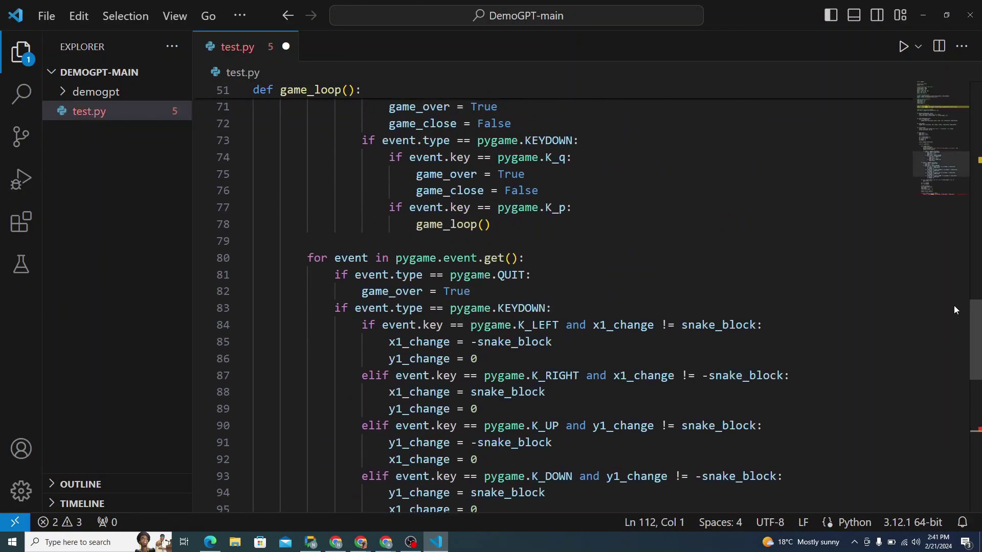
drag(974, 279, 978, 78)
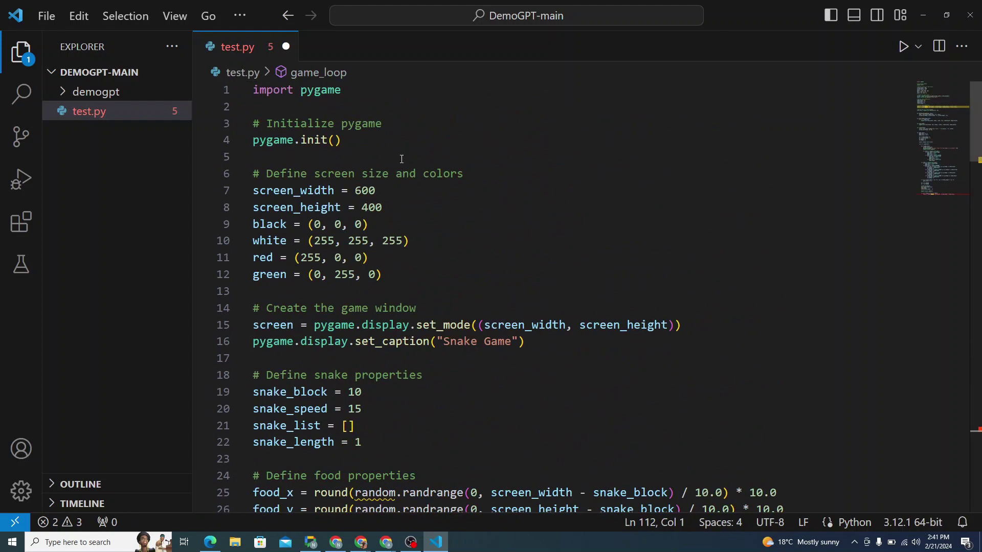
click(276, 102)
text(i)
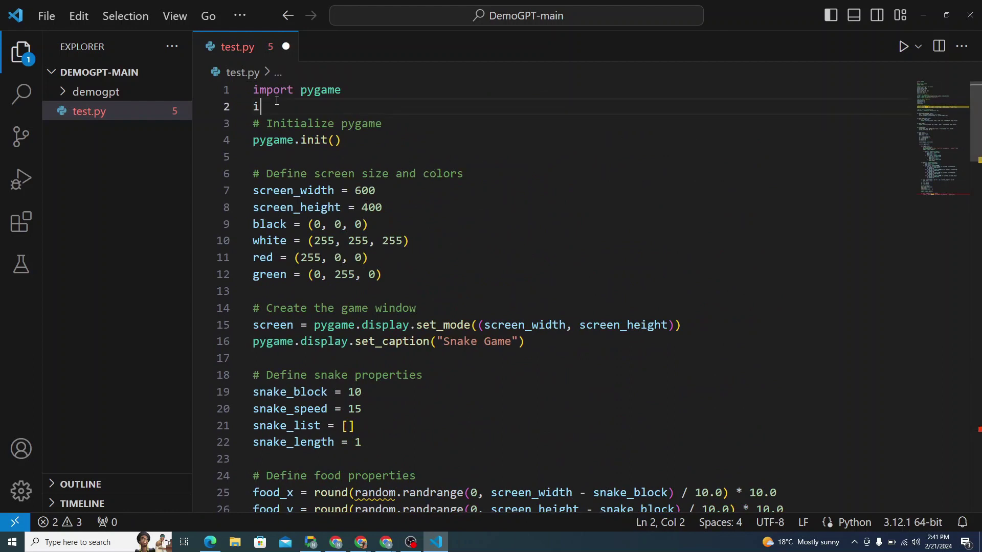
text(mport random)
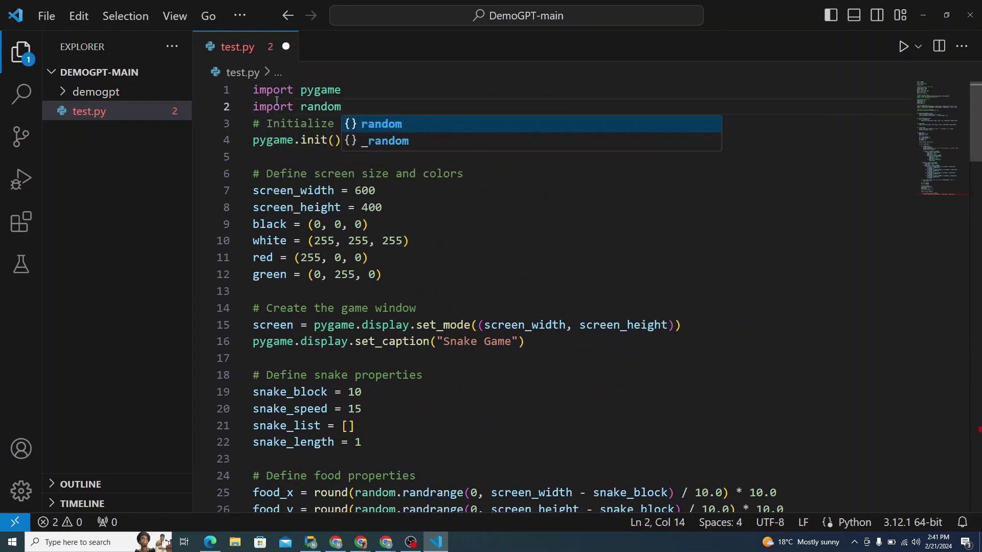
key(ctrl+s)
- Check the unfinished line 111 at the end of the file, then run test.py
key(ctrl+End)
drag(749, 246, 409, 246)
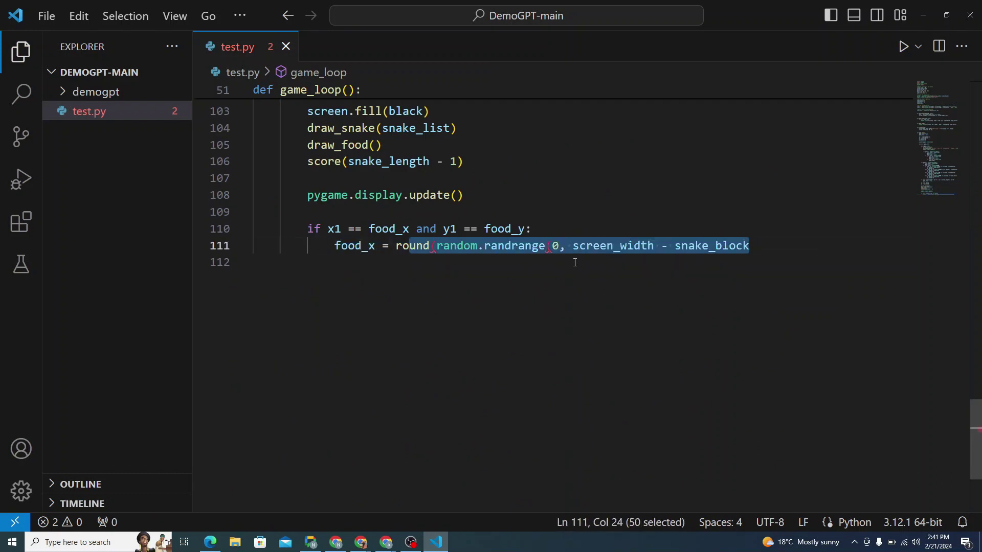
scroll(512, 246, up, 3)
click(903, 46)
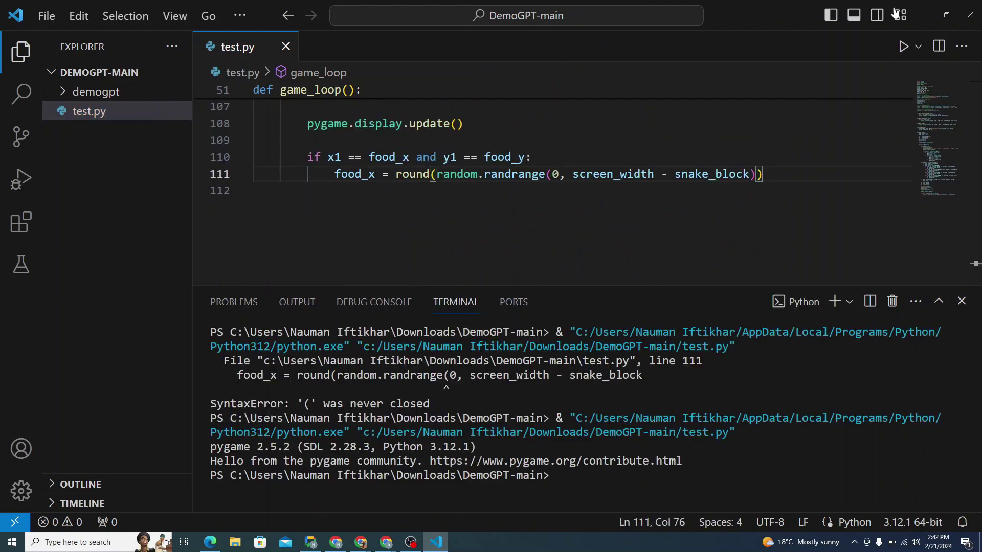
- Replace the contents of test.py with Gemini Advanced's snake game code
click(923, 15)
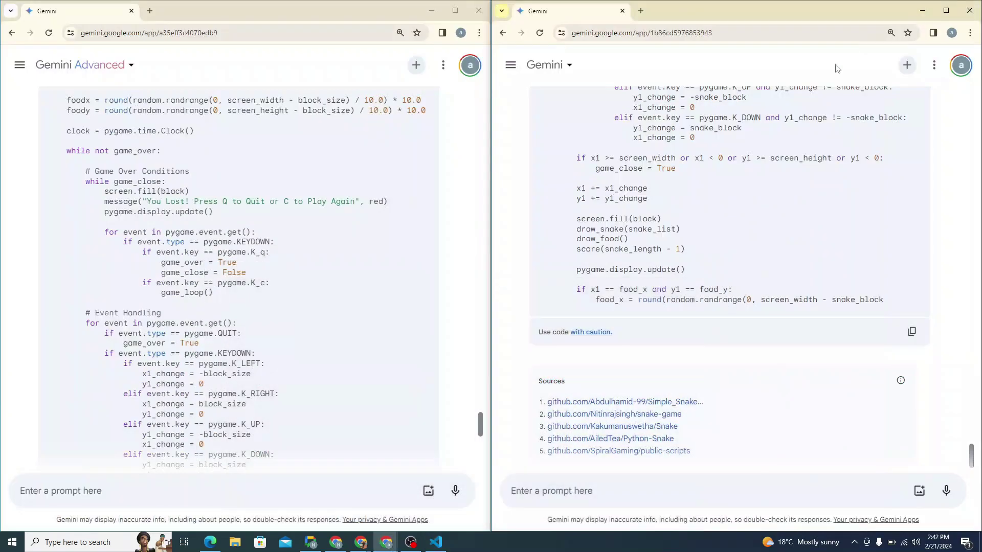
scroll(387, 307, down, 1)
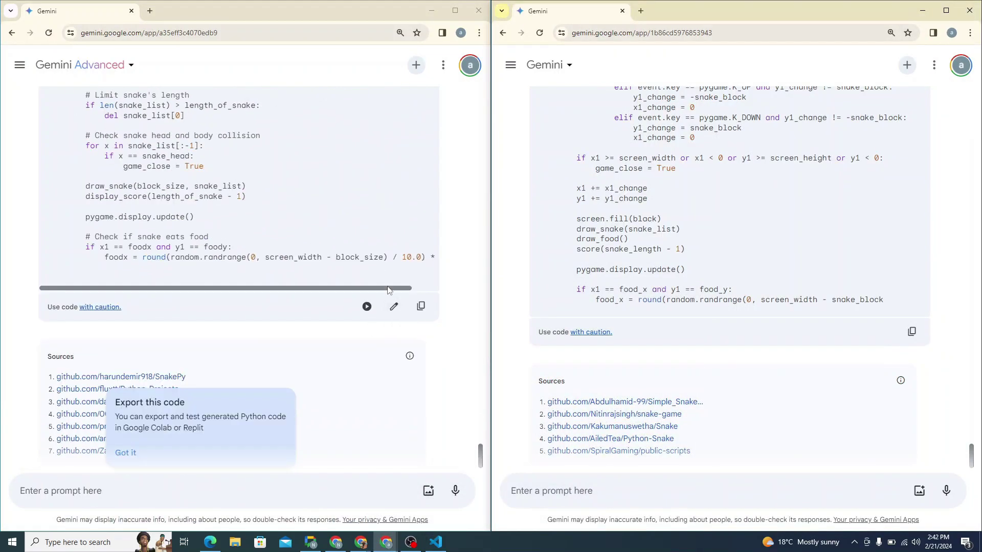
key(alt+Tab)
key(ctrl+v)
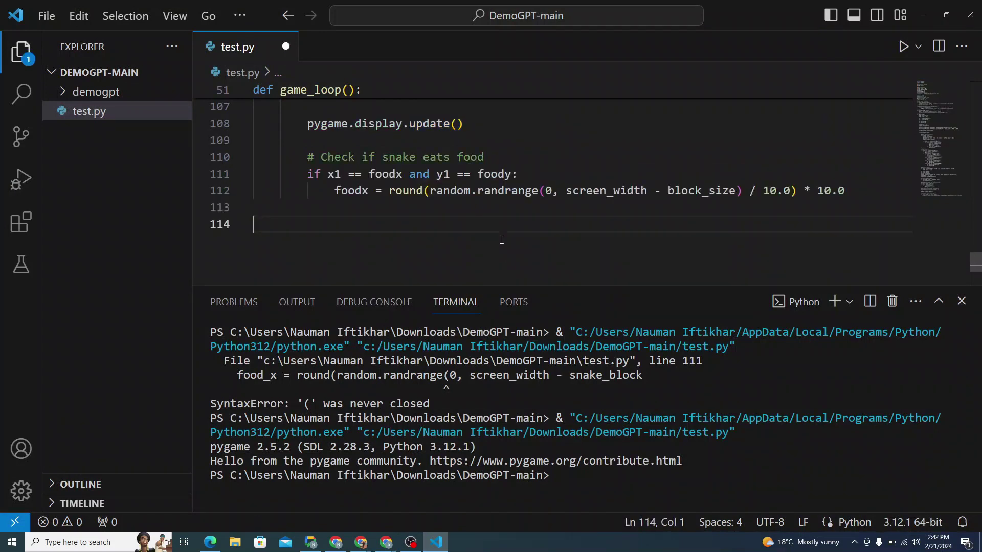
- Run the Gemini Advanced version of test.py and return to the Gemini chats
scroll(309, 192, up, 20)
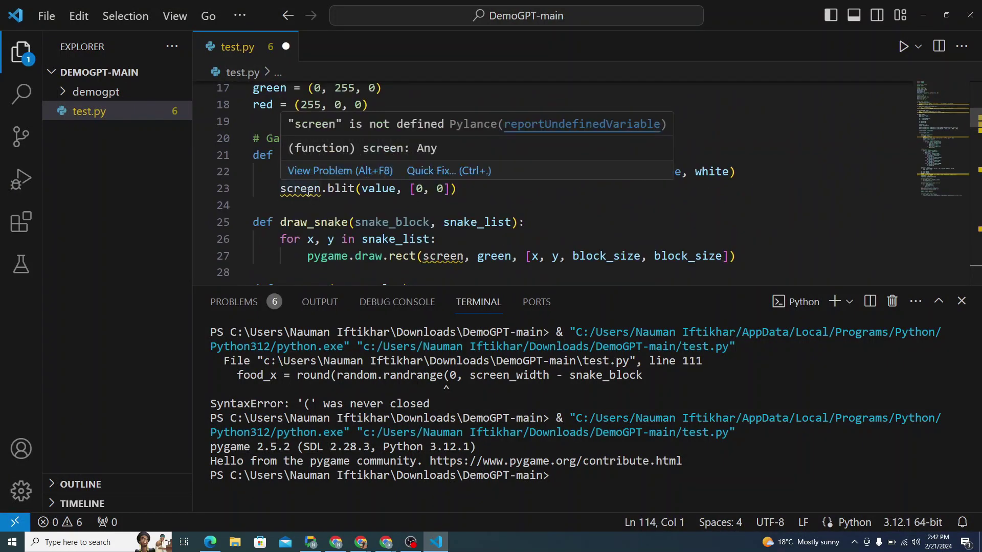
scroll(310, 192, up, 5)
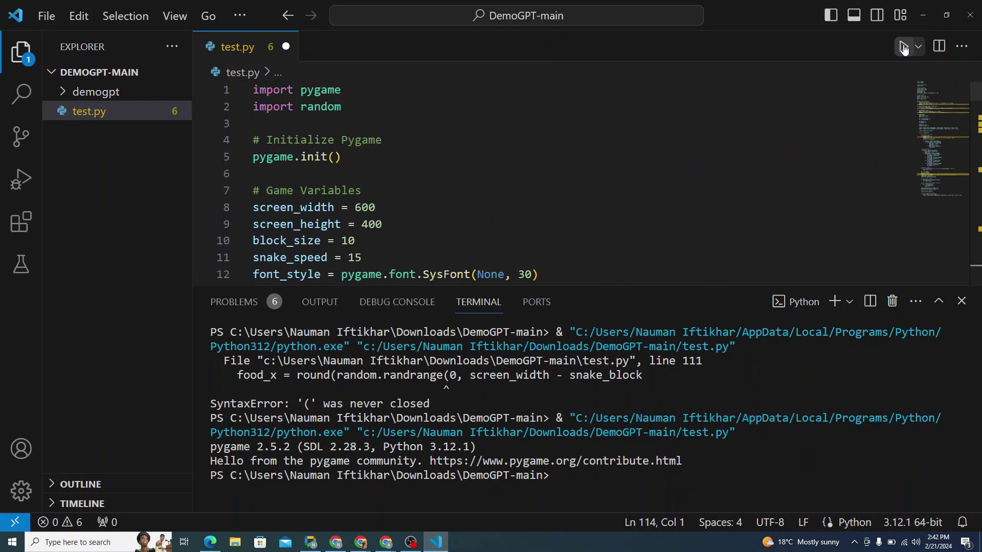
click(904, 46)
key(alt+Tab)
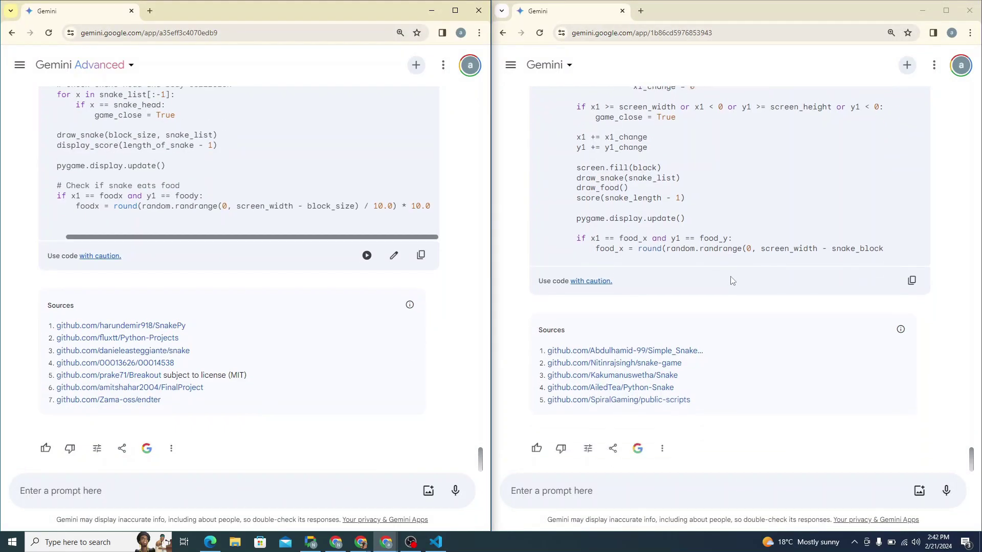
- Paste the Vision Pro introduction email request into both Gemini chats
click(732, 280)
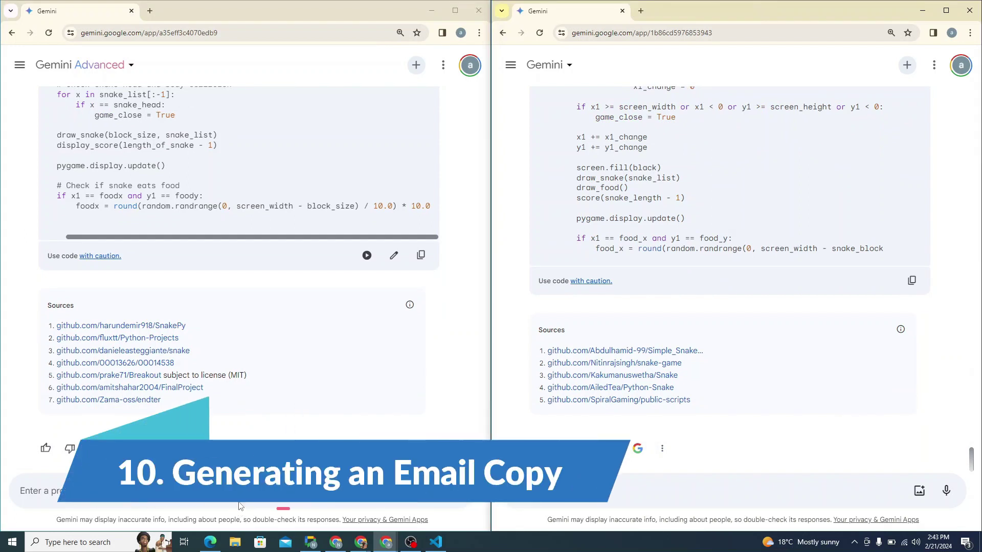
click(363, 434)
key(ctrl+v)
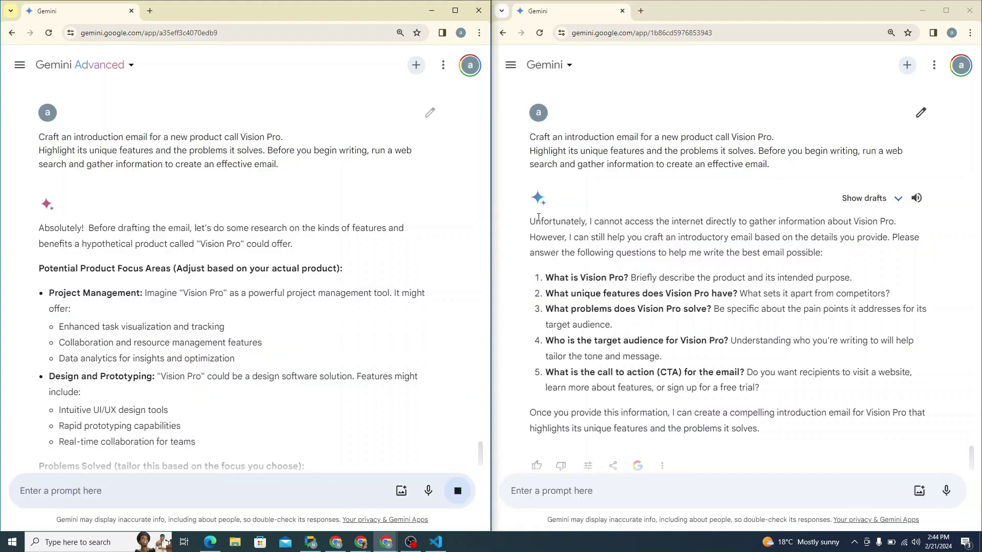
drag(590, 223, 897, 225)
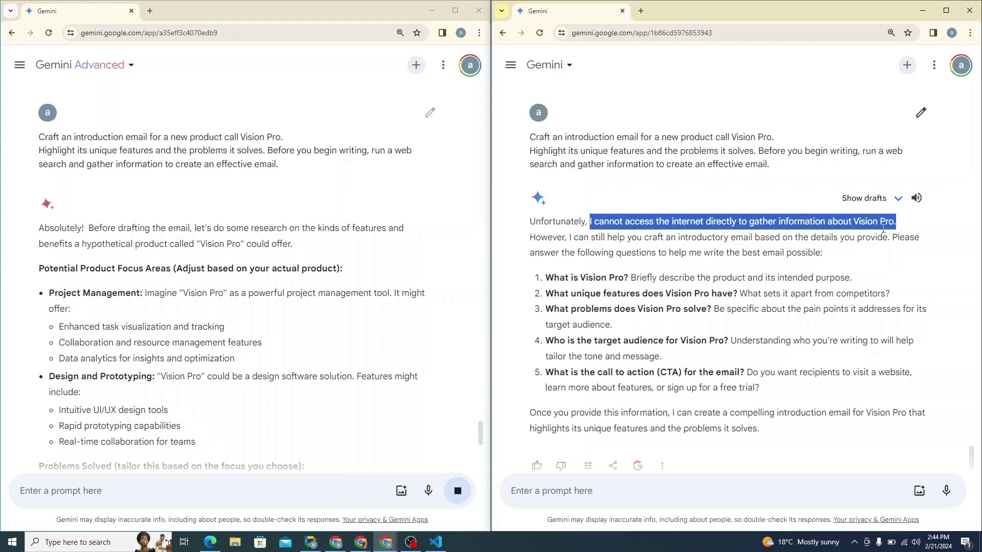
scroll(123, 358, down, 4)
scroll(112, 279, up, 3)
scroll(110, 271, up, 3)
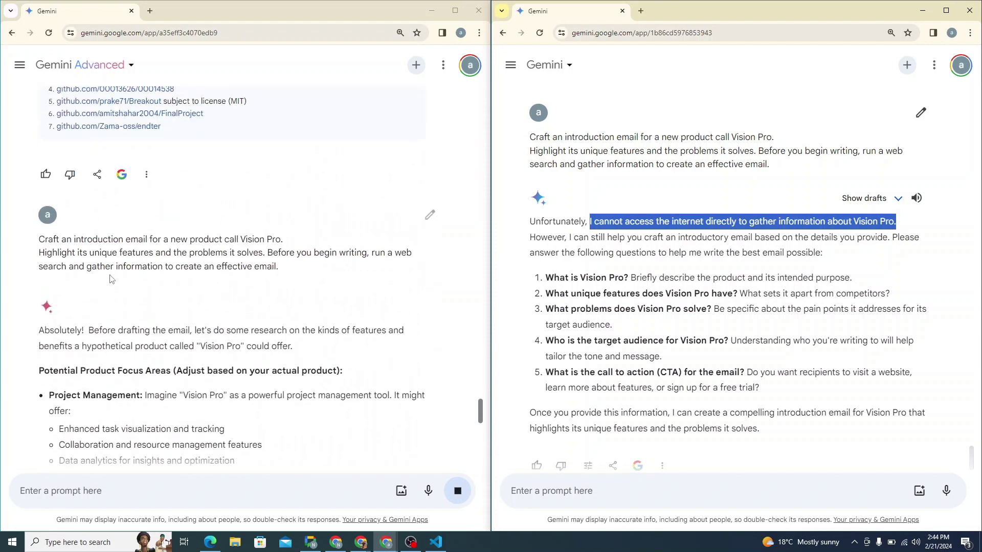
scroll(102, 230, down, 2)
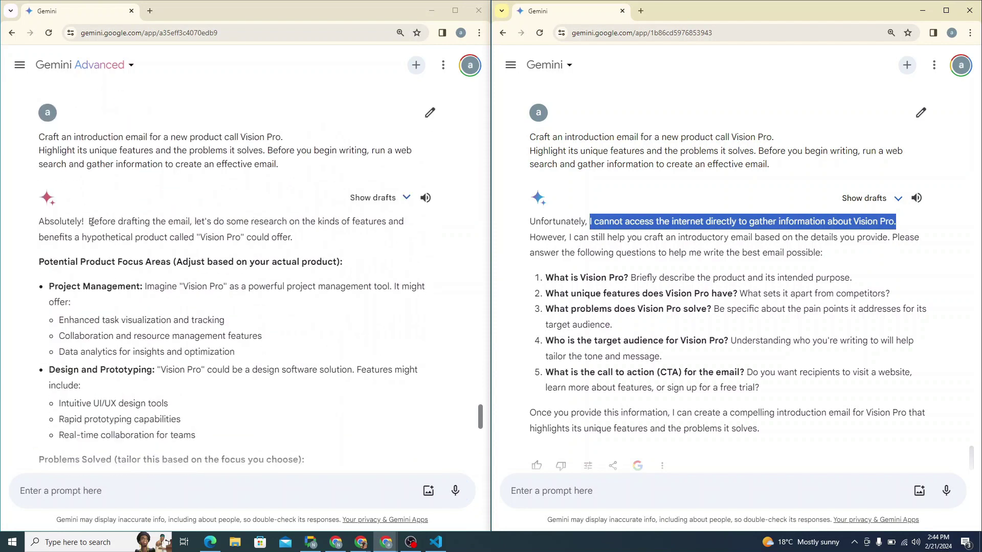
drag(235, 220, 407, 236)
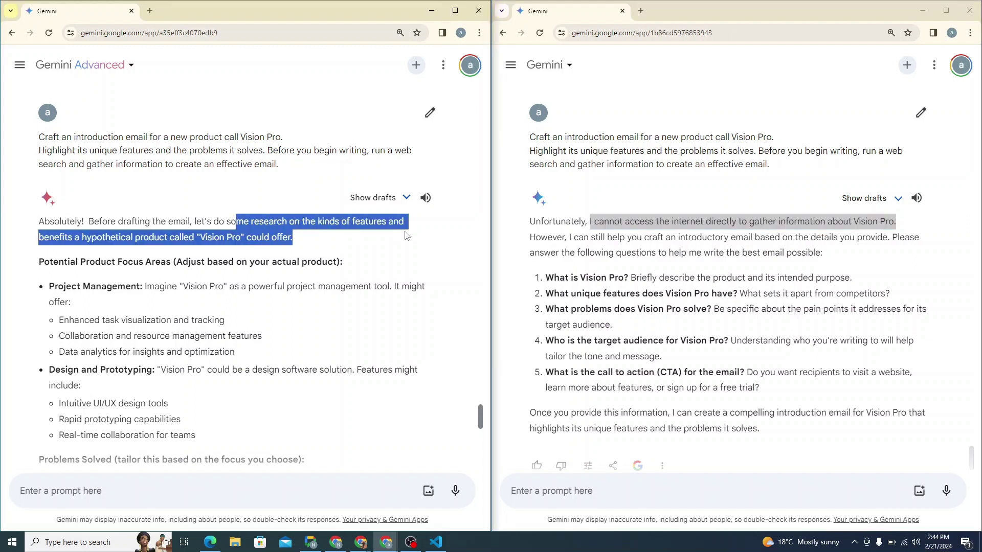
double_click(212, 237)
drag(81, 236, 176, 238)
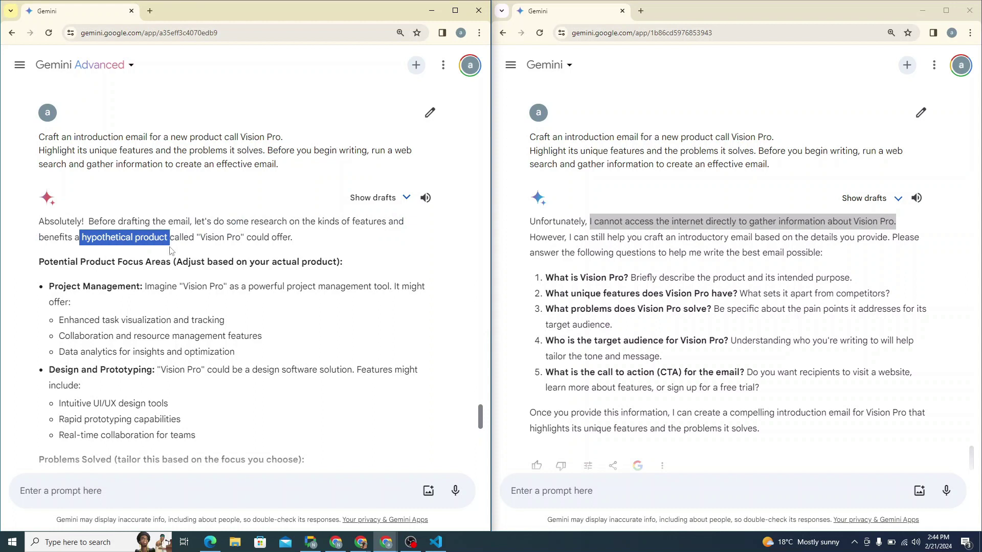
scroll(178, 290, down, 10)
scroll(179, 289, down, 1)
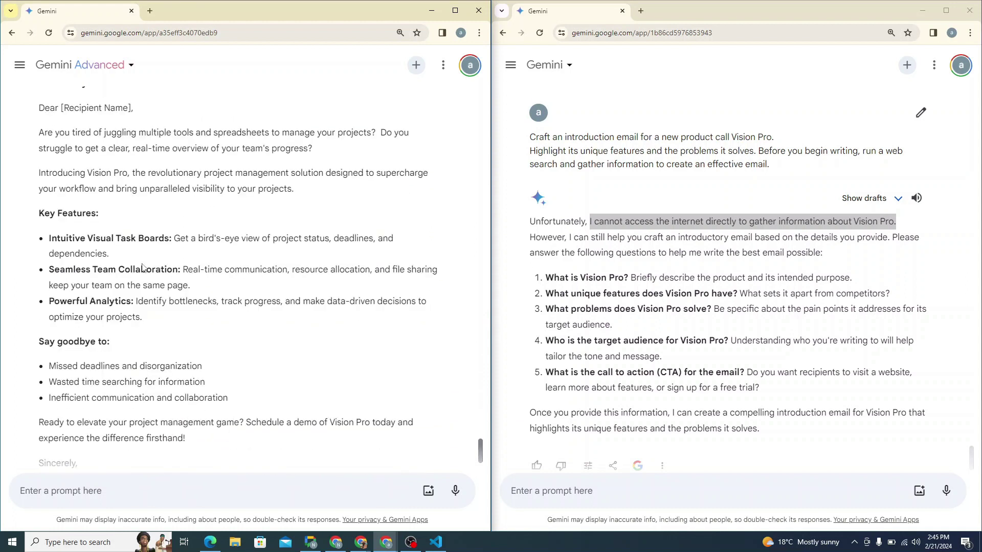
scroll(144, 267, up, 2)
drag(38, 210, 221, 341)
scroll(88, 248, up, 2)
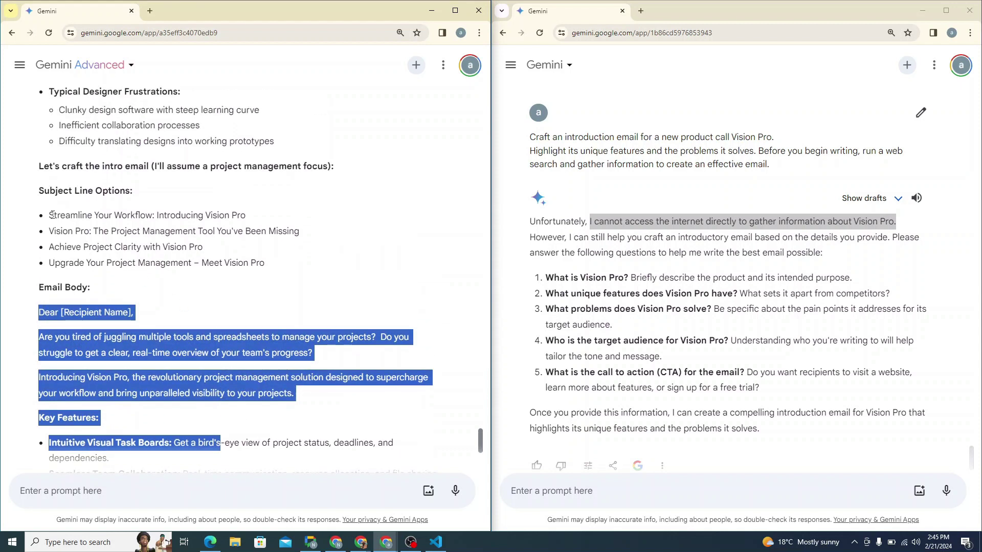
drag(55, 216, 236, 255)
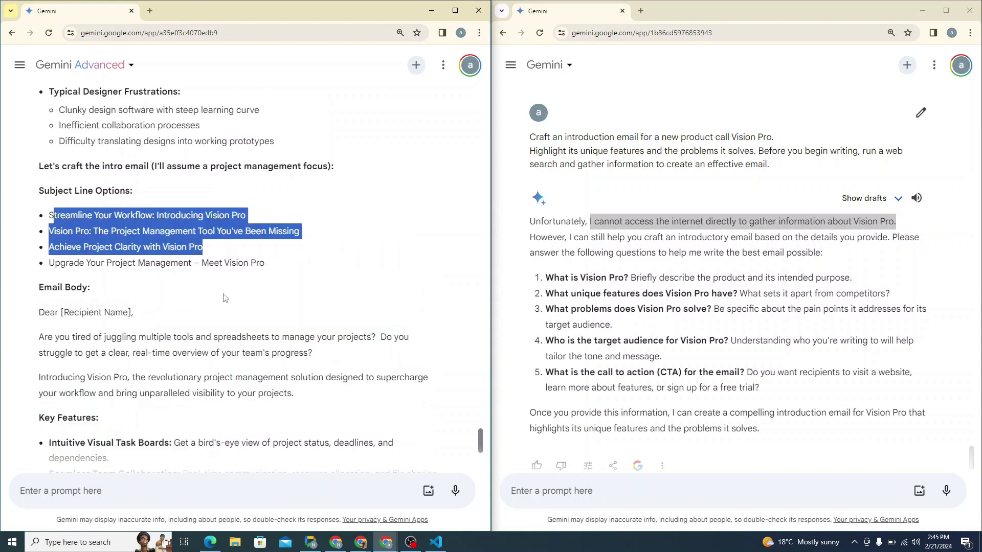
scroll(224, 298, down, 3)
scroll(307, 322, down, 4)
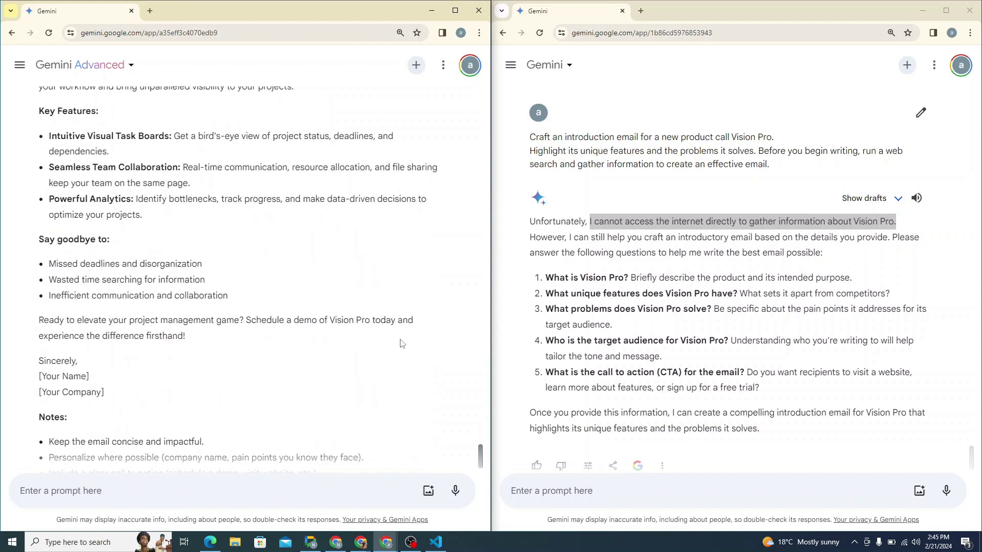
scroll(683, 324, down, 1)
click(682, 325)
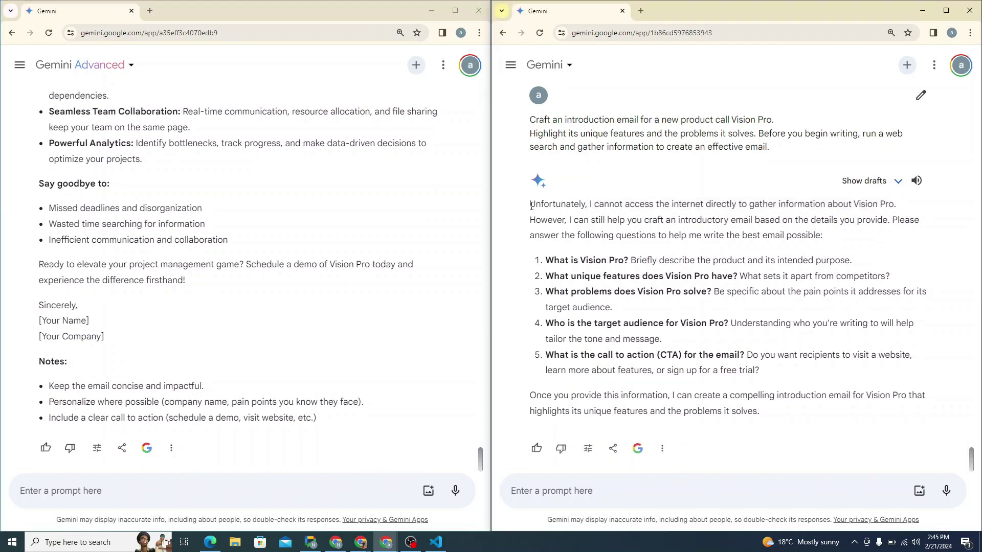
drag(531, 206, 792, 433)
click(792, 427)
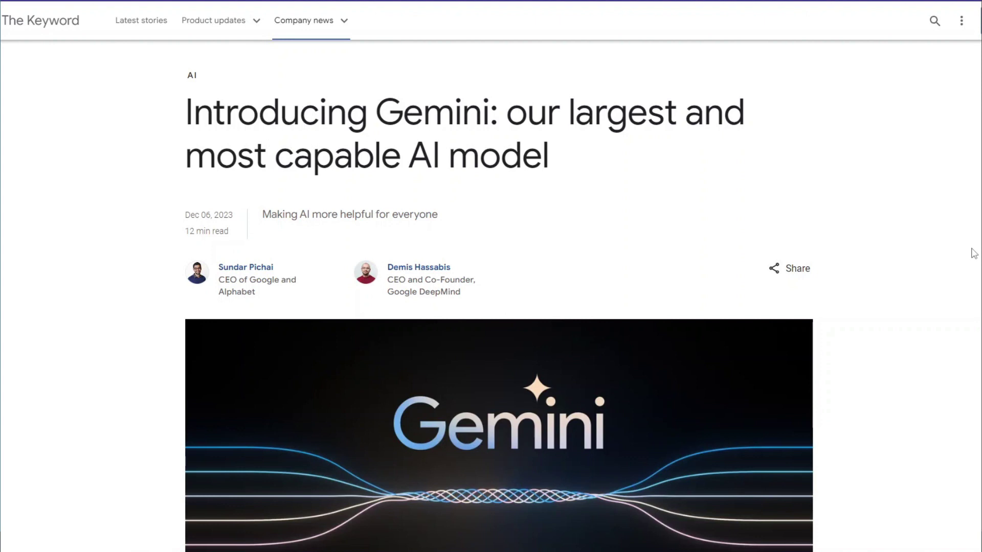
- Scroll the Introducing Gemini article down to the Gemini Ultra versus GPT-4 text benchmark table
scroll(973, 253, down, 2)
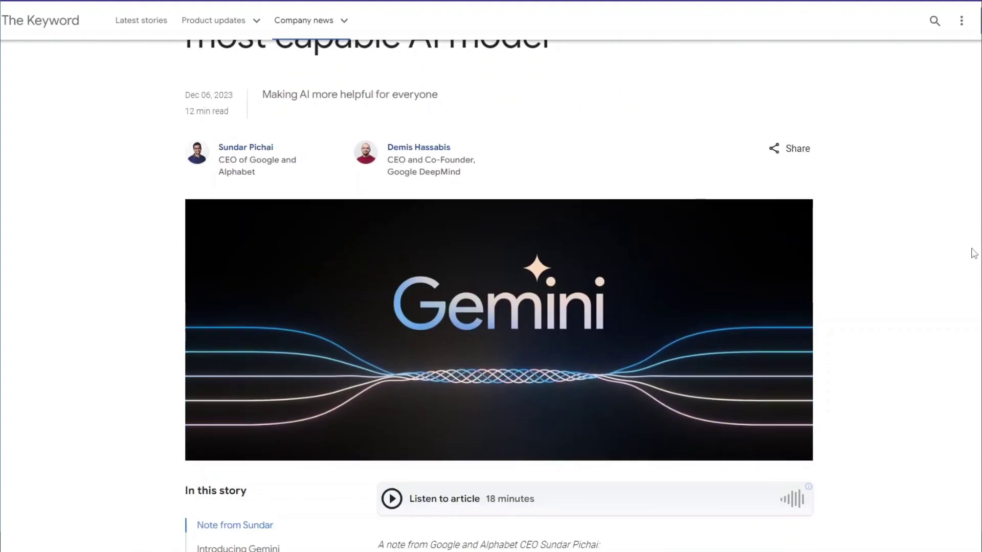
scroll(973, 253, down, 2)
scroll(974, 255, down, 5)
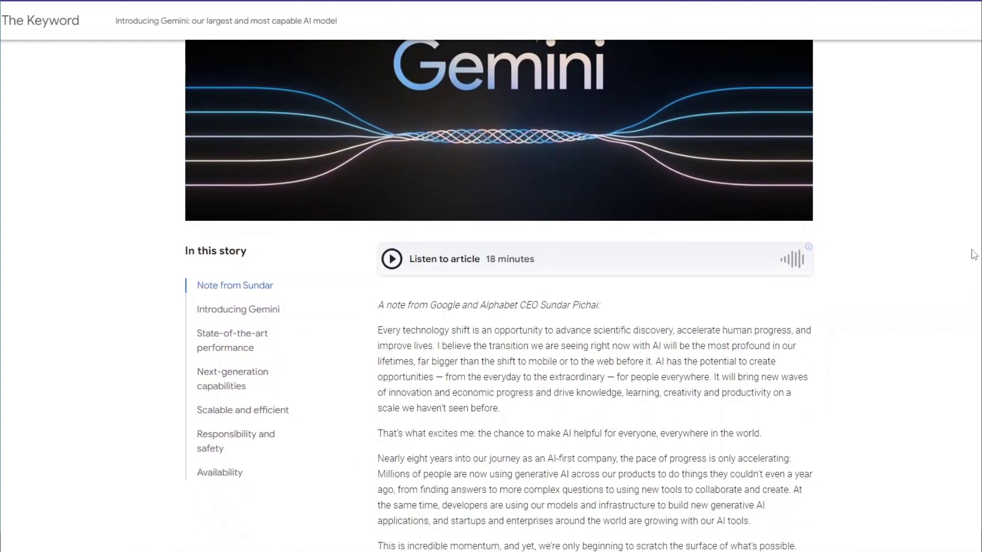
scroll(974, 255, down, 6)
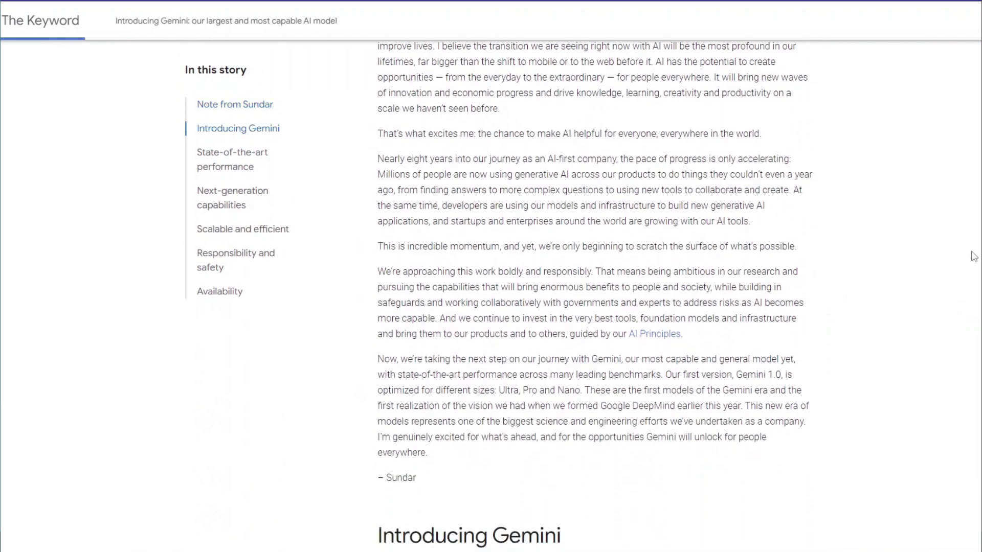
scroll(973, 256, down, 6)
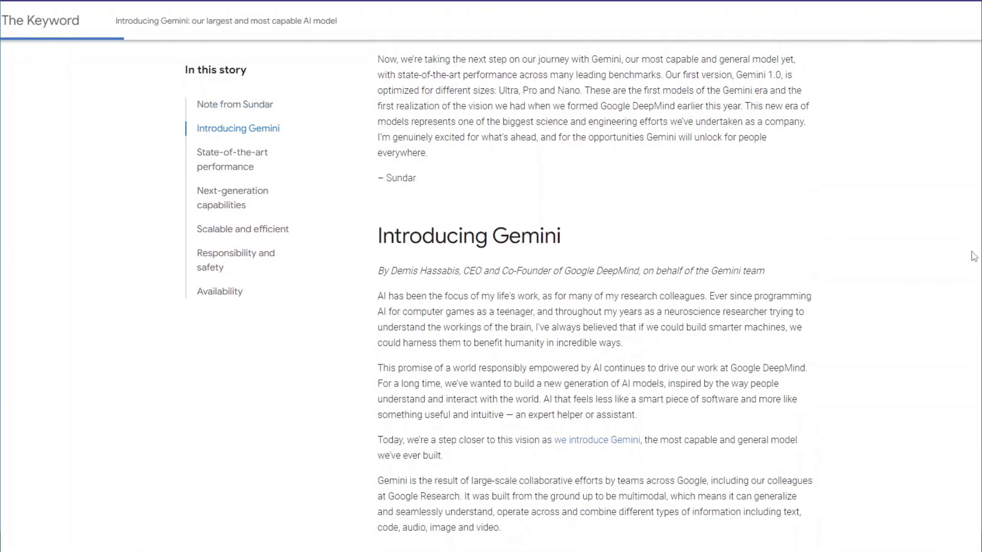
scroll(973, 256, down, 4)
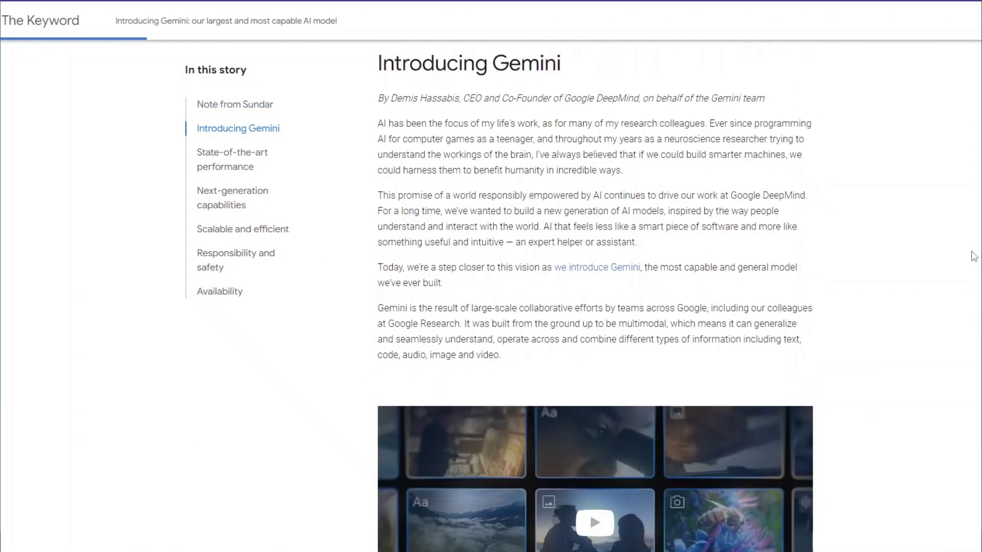
scroll(974, 256, down, 1)
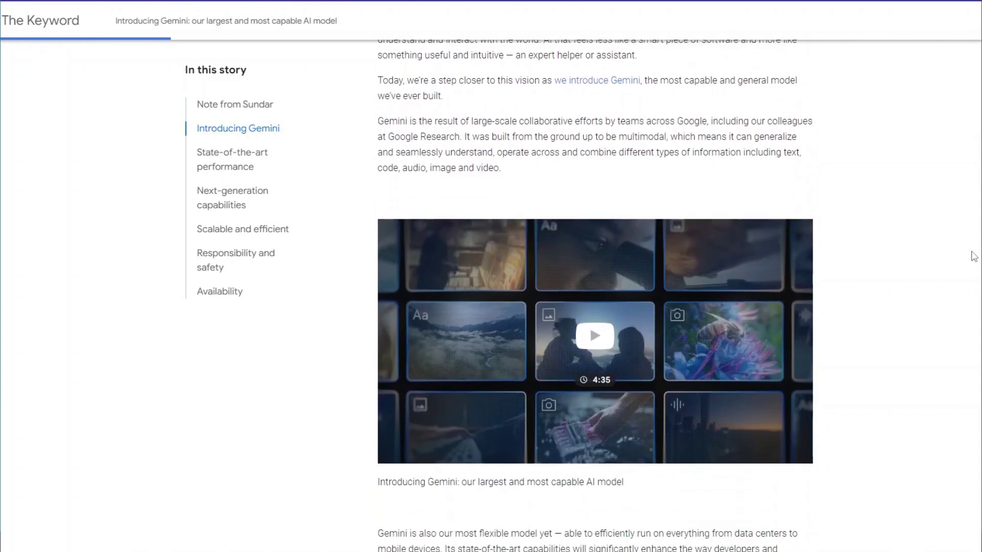
scroll(974, 257, down, 3)
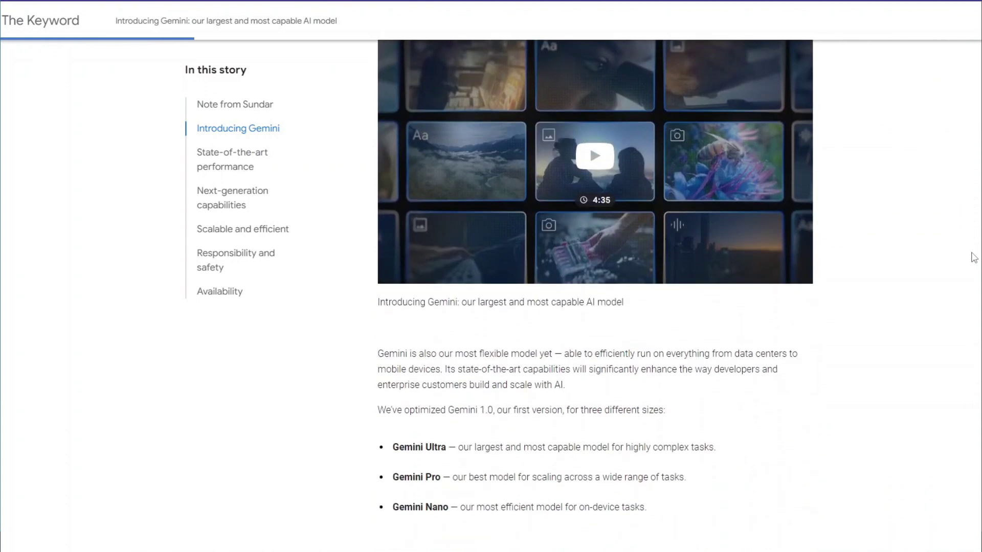
scroll(973, 256, down, 1)
scroll(973, 257, down, 1)
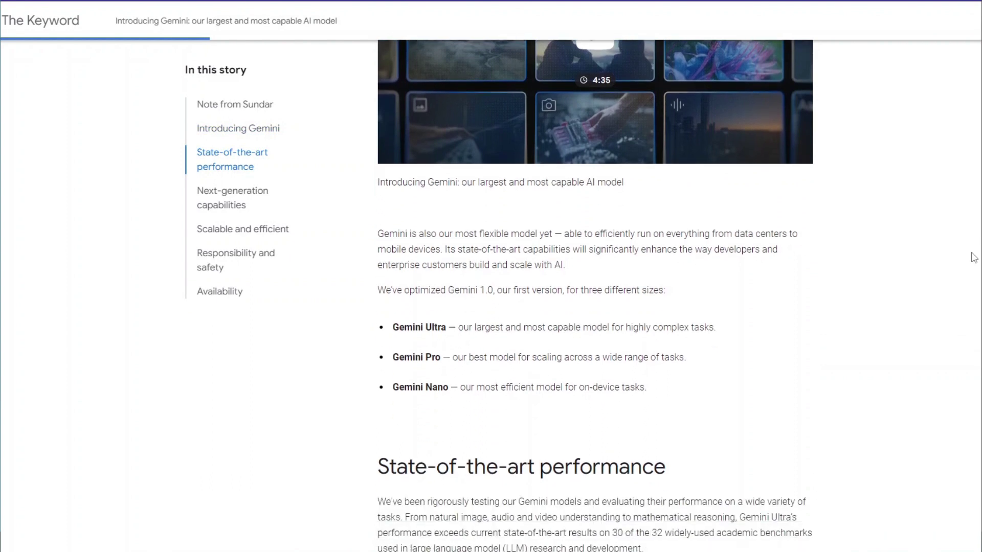
scroll(974, 257, down, 1)
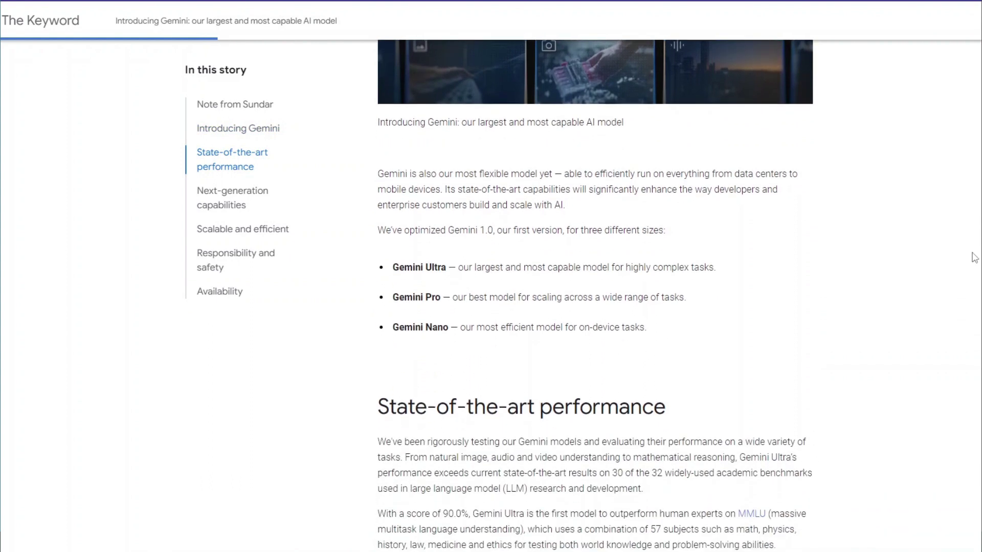
scroll(973, 257, down, 2)
scroll(974, 258, down, 2)
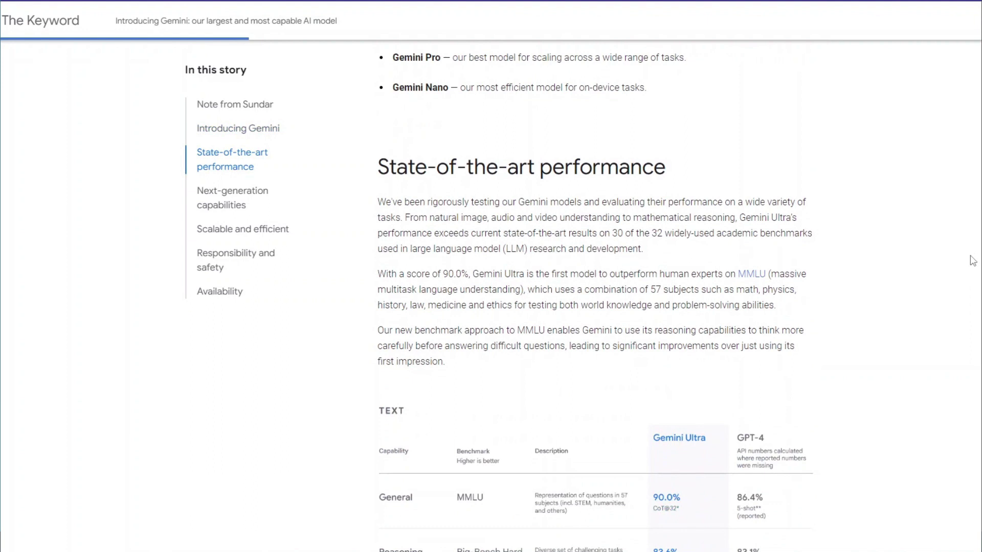
scroll(974, 258, down, 2)
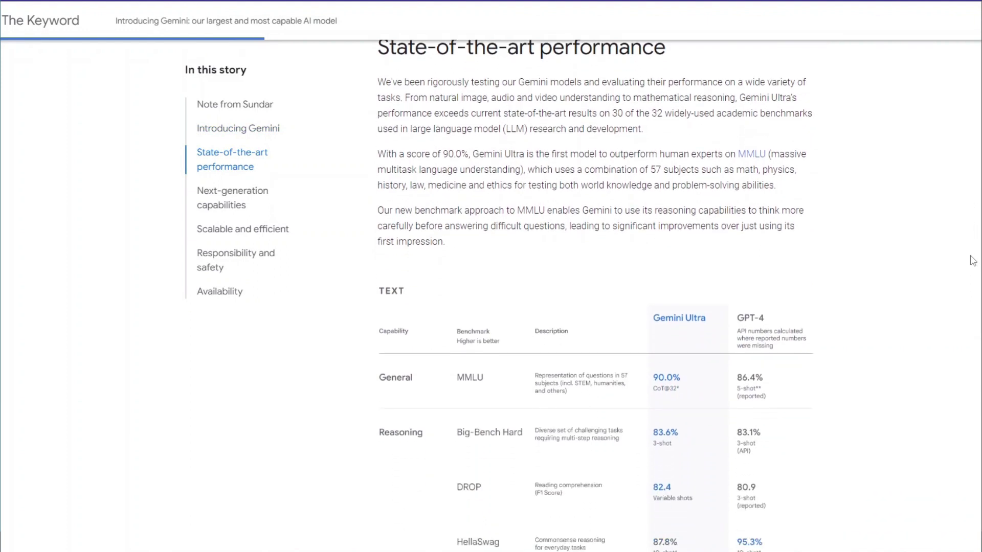
scroll(972, 260, down, 2)
scroll(973, 262, down, 2)
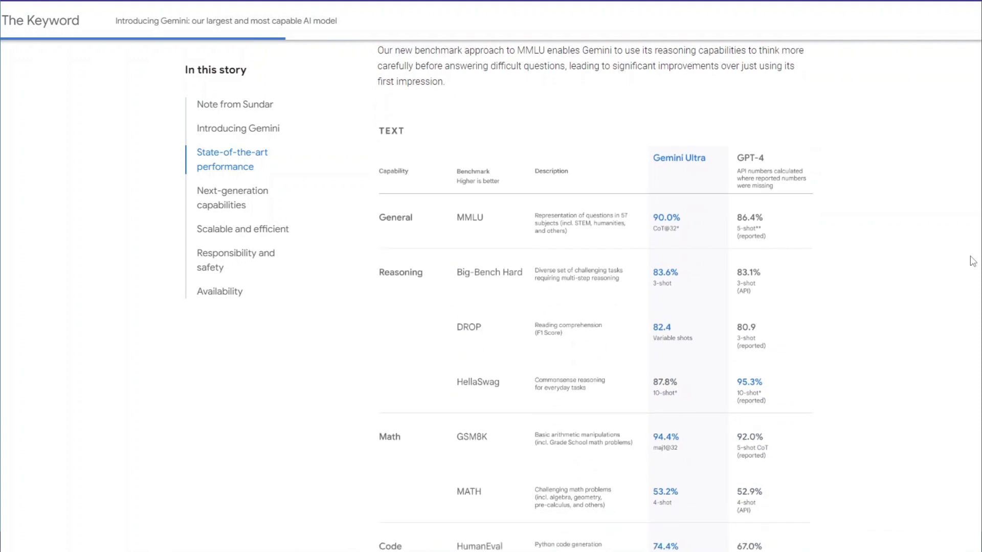
scroll(972, 262, down, 2)
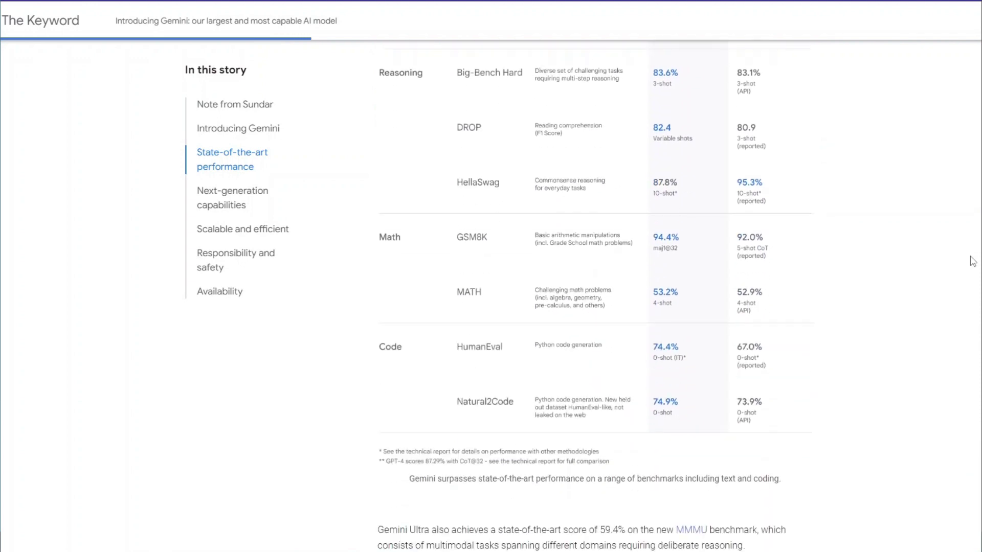
- Scroll past the multimodal benchmarks and coding section to the Cloud TPU v5p announcement
scroll(972, 261, down, 3)
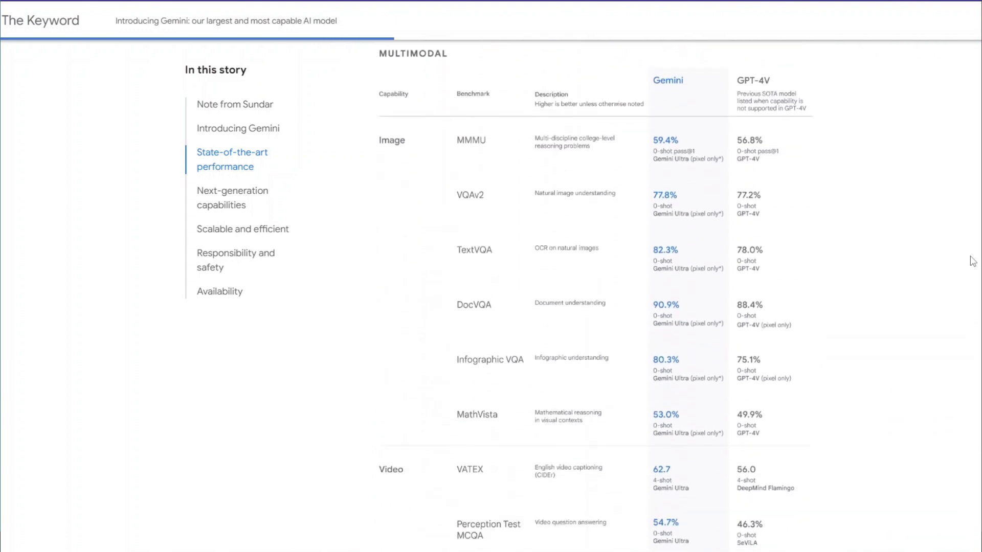
scroll(973, 261, down, 2)
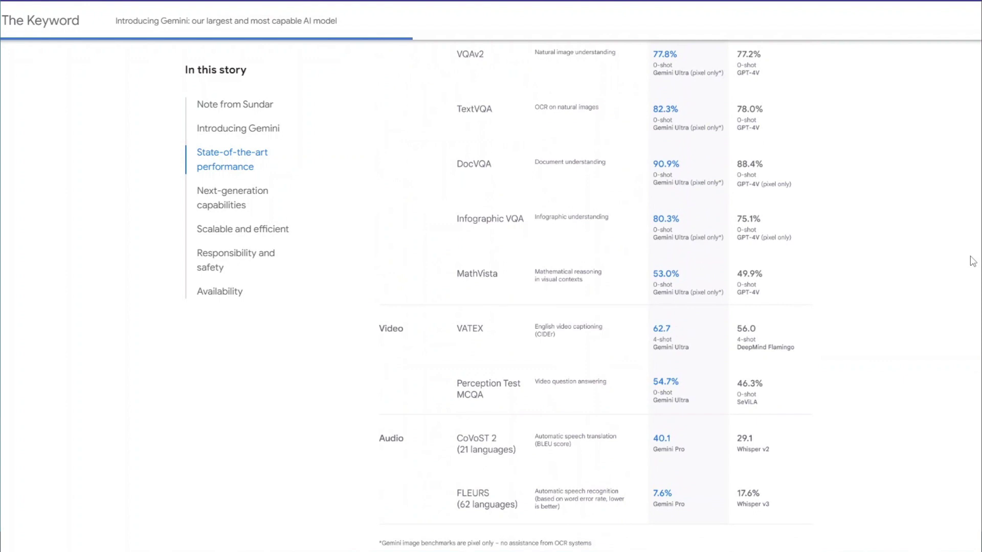
scroll(974, 257, up, 19)
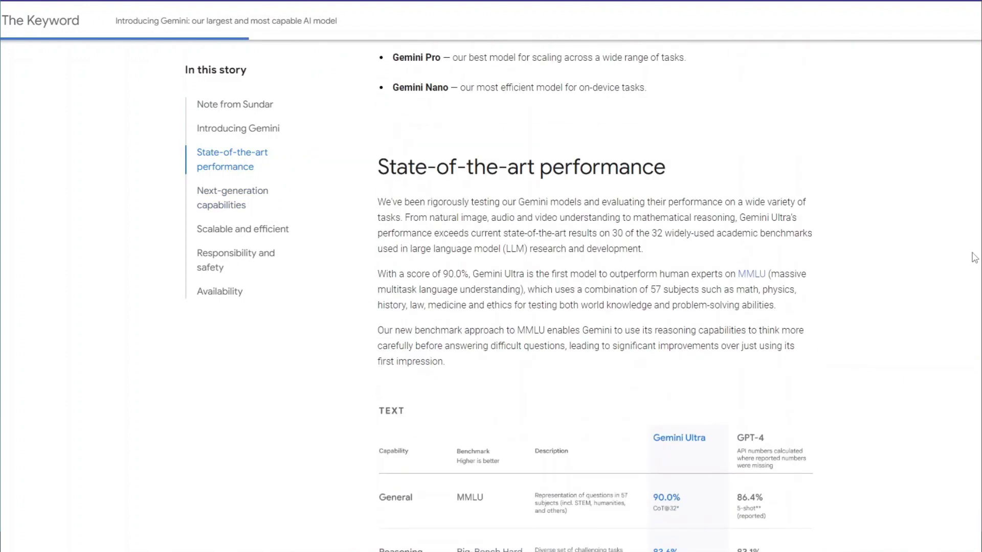
scroll(974, 259, down, 2)
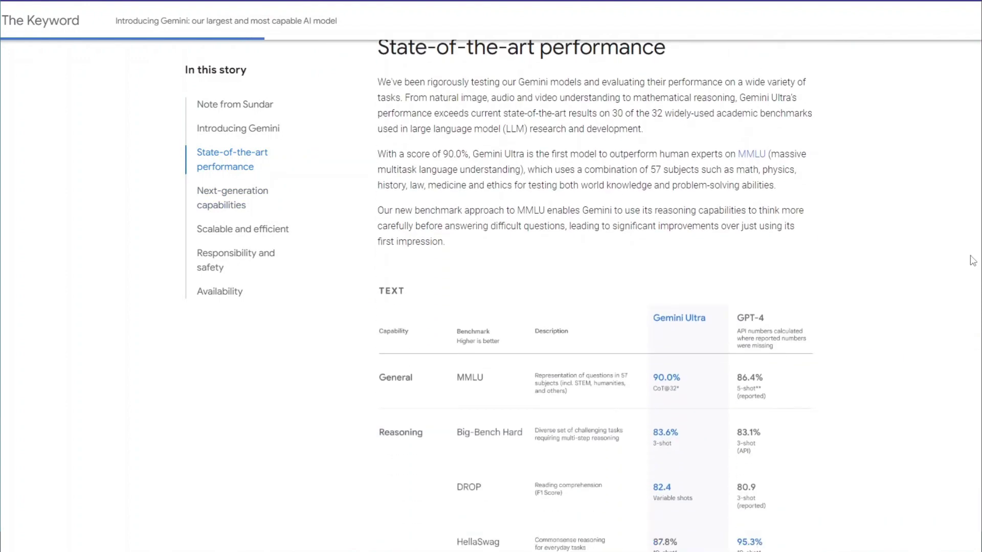
scroll(972, 261, down, 2)
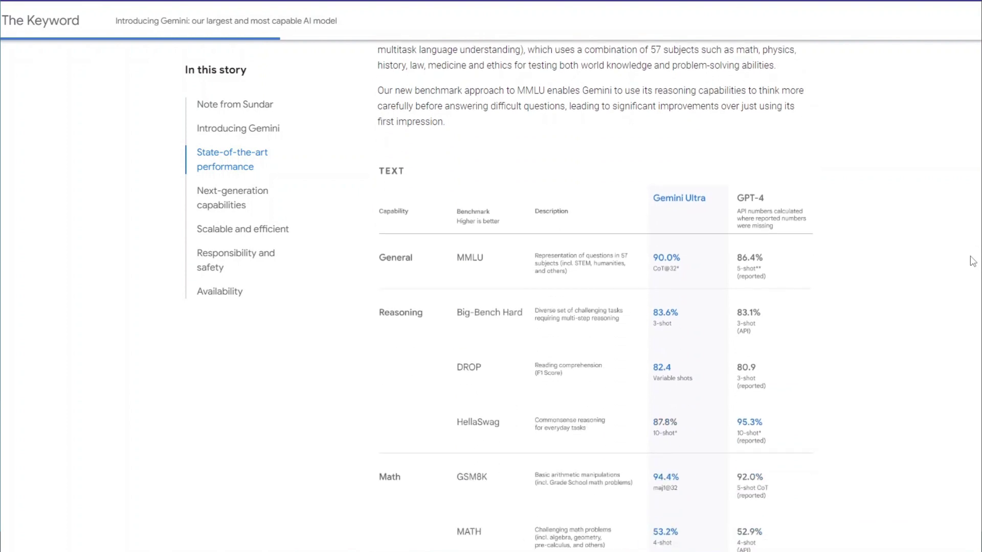
scroll(972, 261, down, 15)
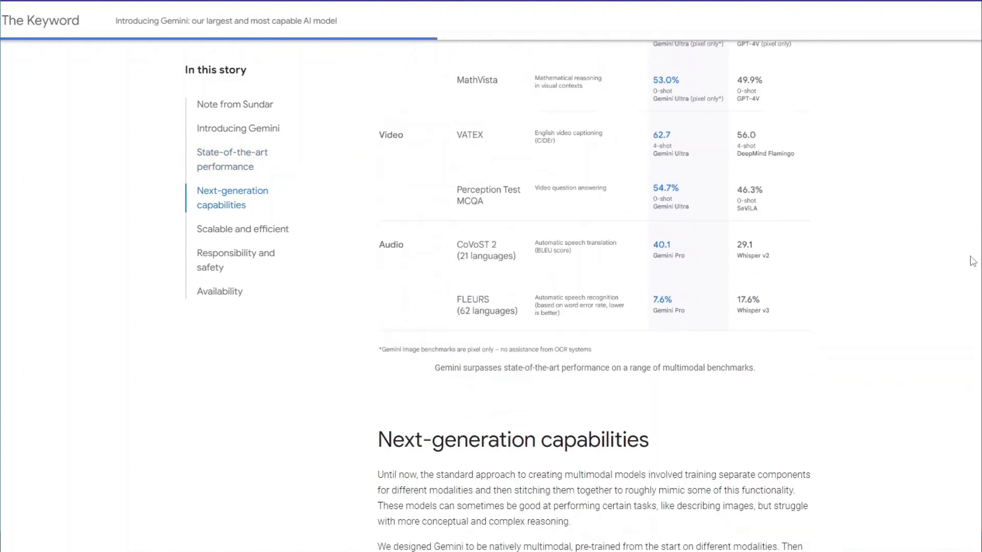
scroll(972, 262, down, 6)
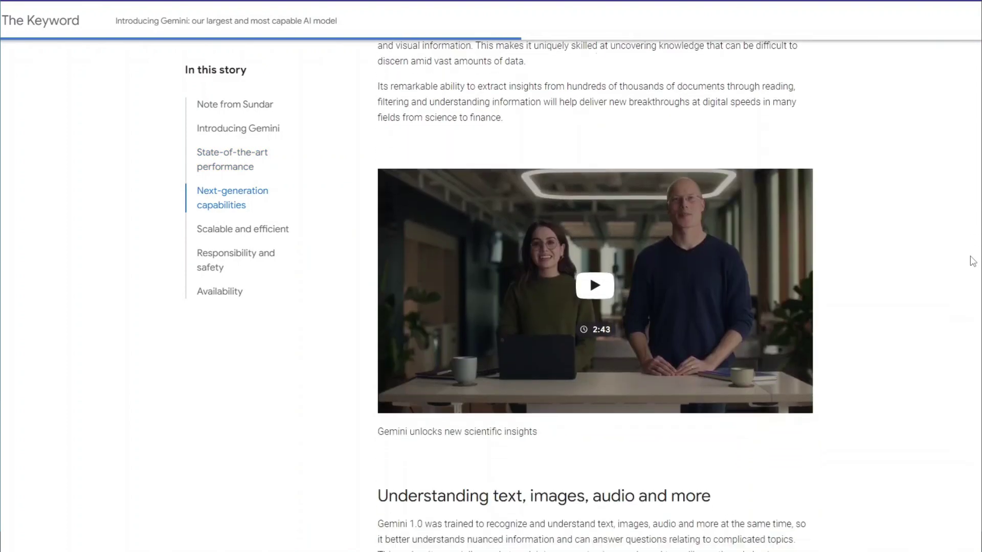
scroll(972, 261, down, 8)
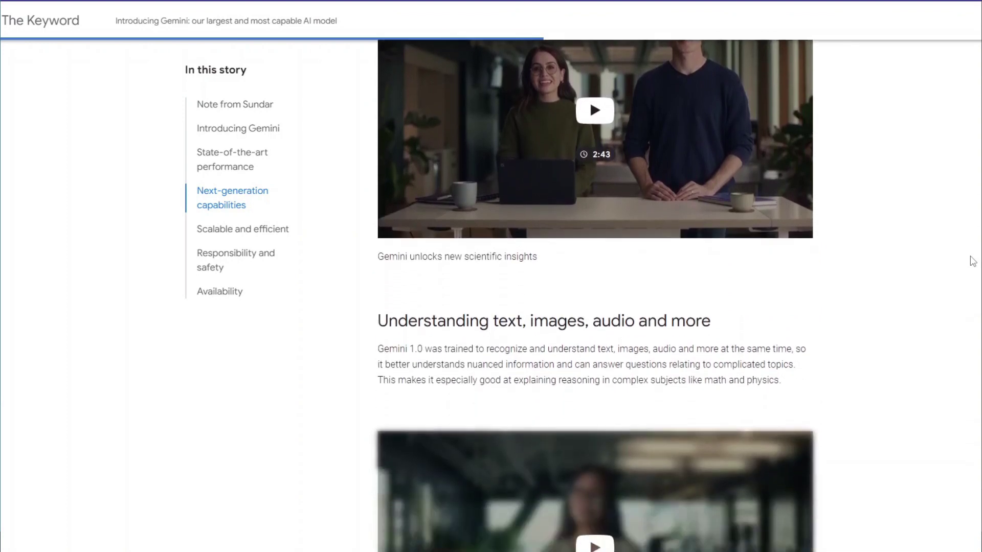
scroll(972, 261, down, 2)
scroll(972, 261, down, 4)
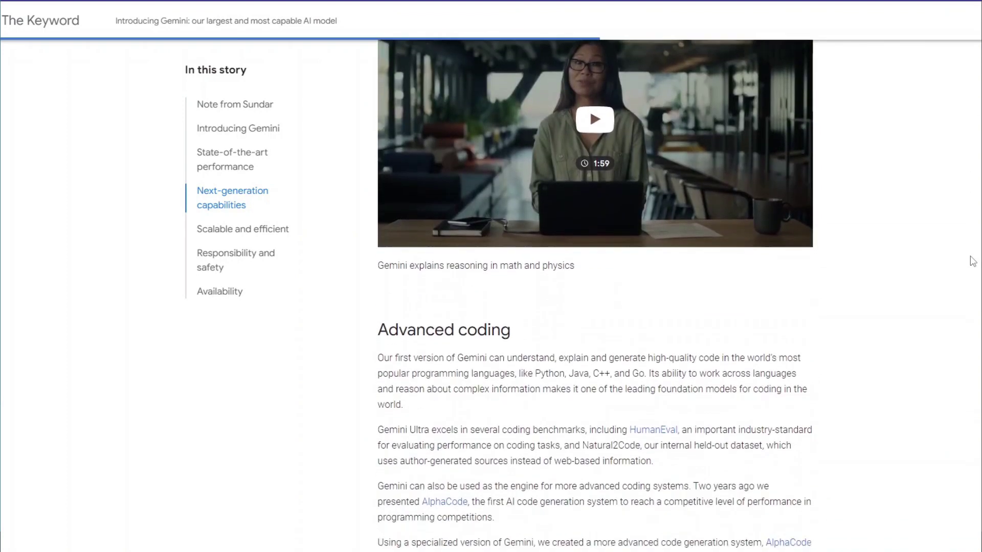
scroll(972, 261, down, 6)
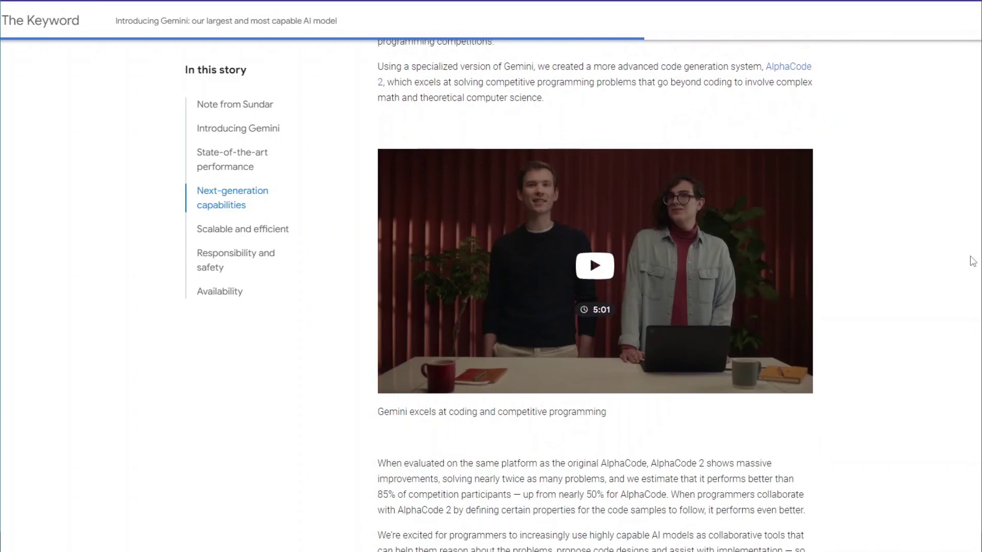
scroll(972, 261, down, 12)
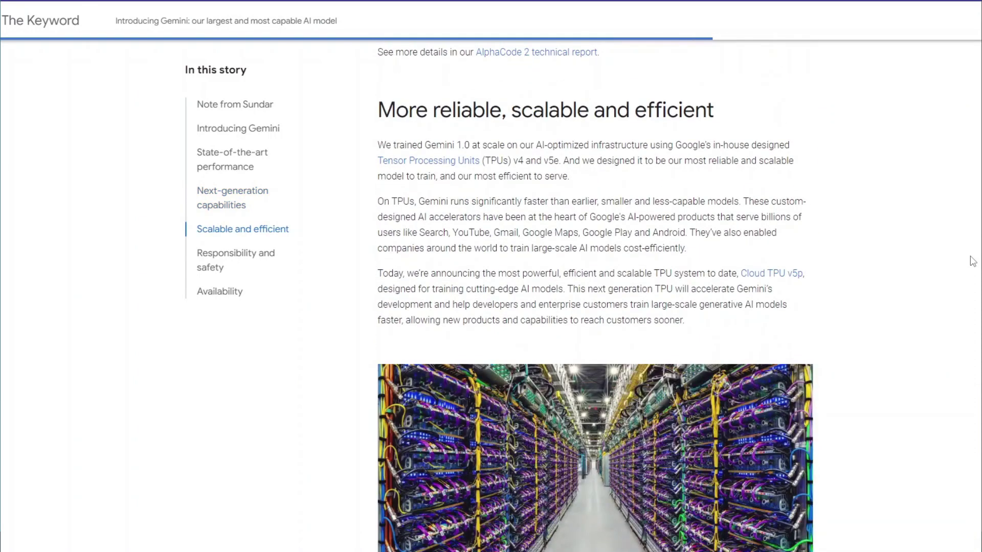
scroll(972, 261, down, 1)
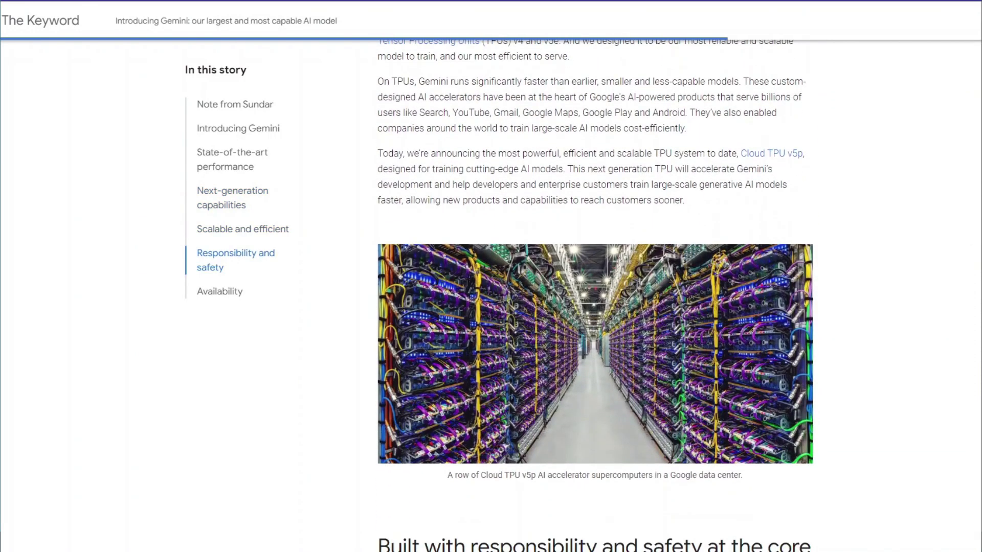